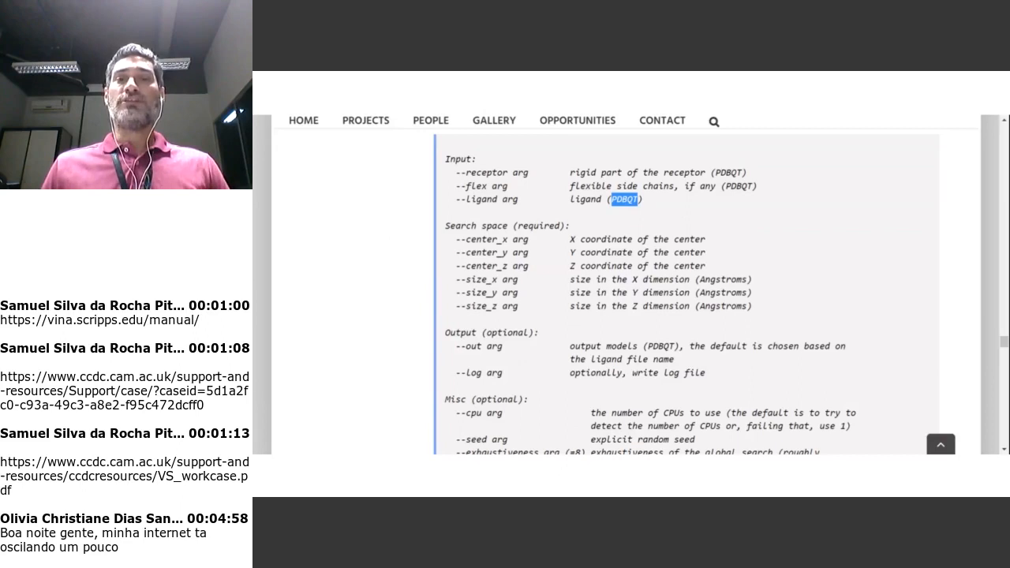
Examine the receptor and ligand file formats and the X, Y and Z search-space size arguments in the Vina manual
double_click(729, 173)
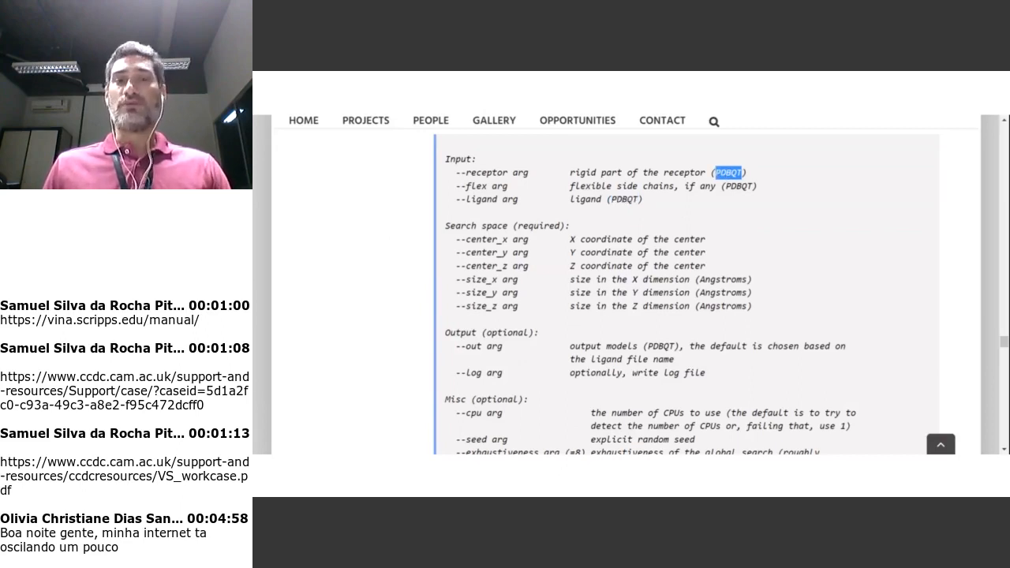
double_click(625, 199)
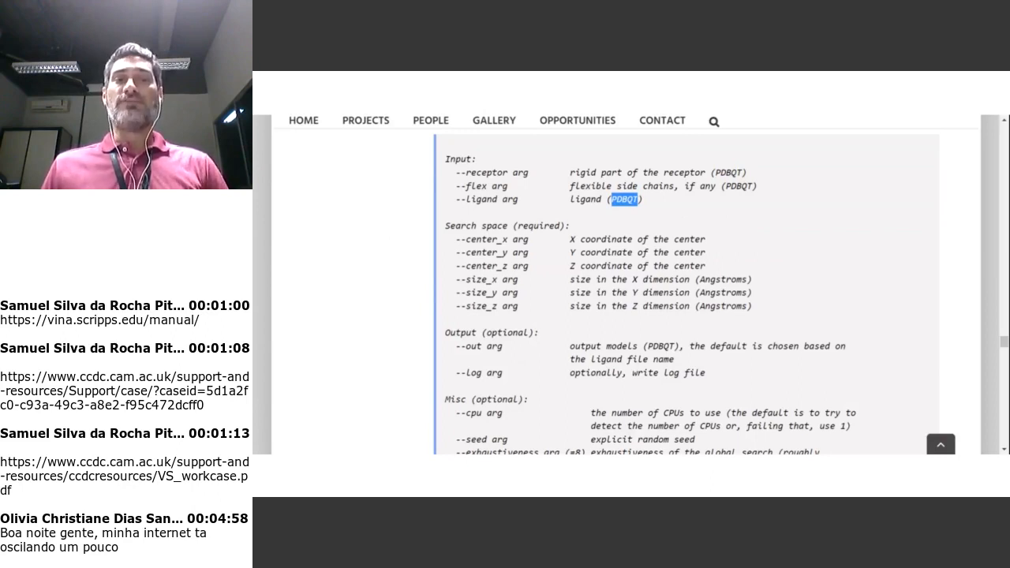
left_click_drag(456, 280, 755, 311)
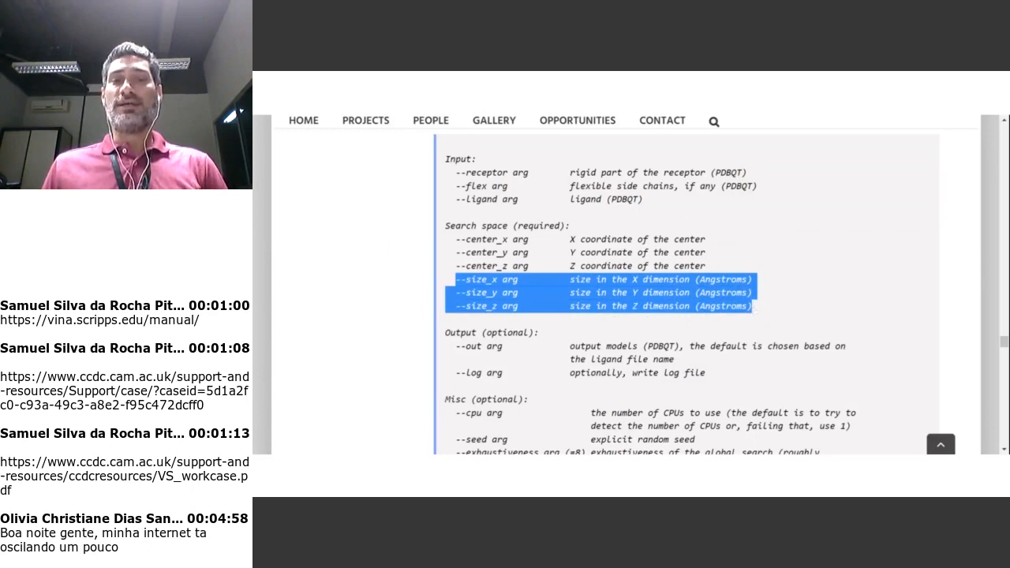
left_click(756, 310)
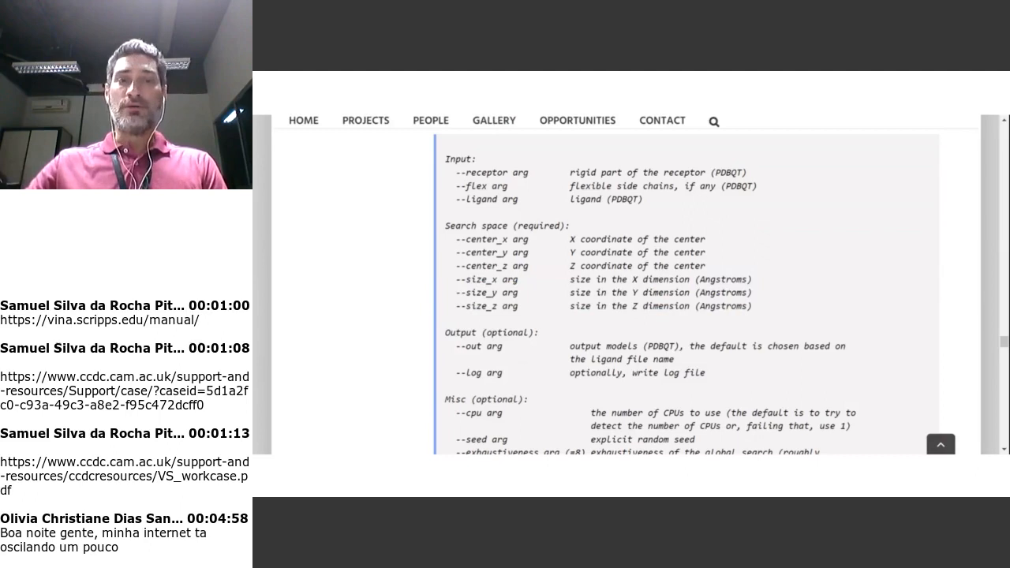
key("Right")
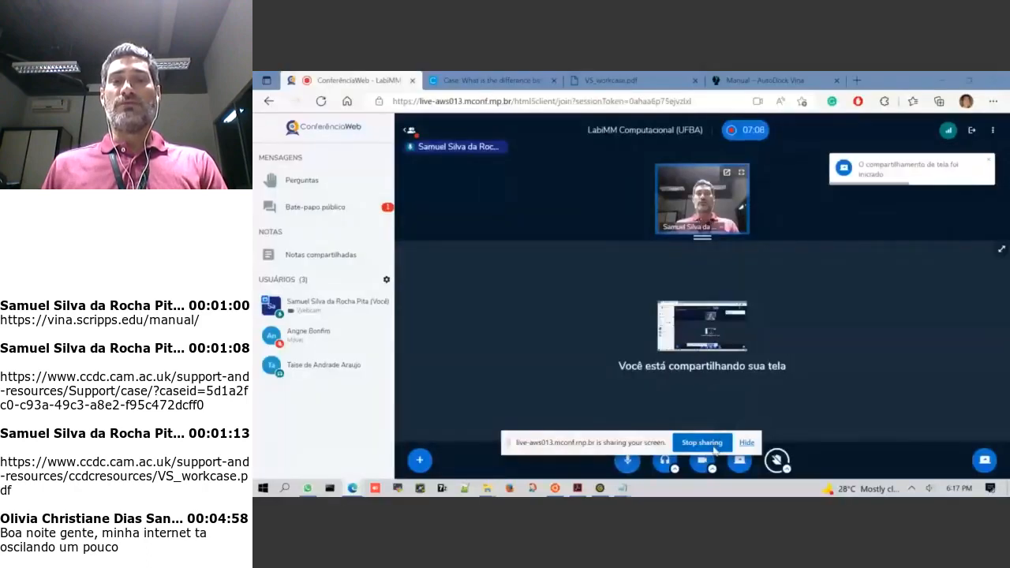
Bring conf.txt and grid.gpf into view side by side in Notepad and hide the screen-sharing notice
left_click(1002, 255)
key("alt+Tab")
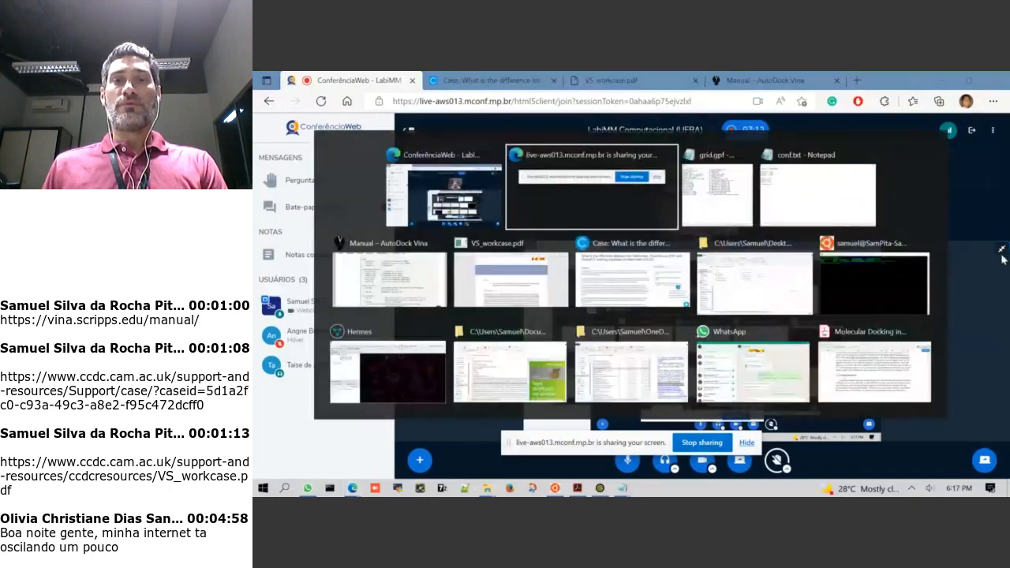
key("Tab")
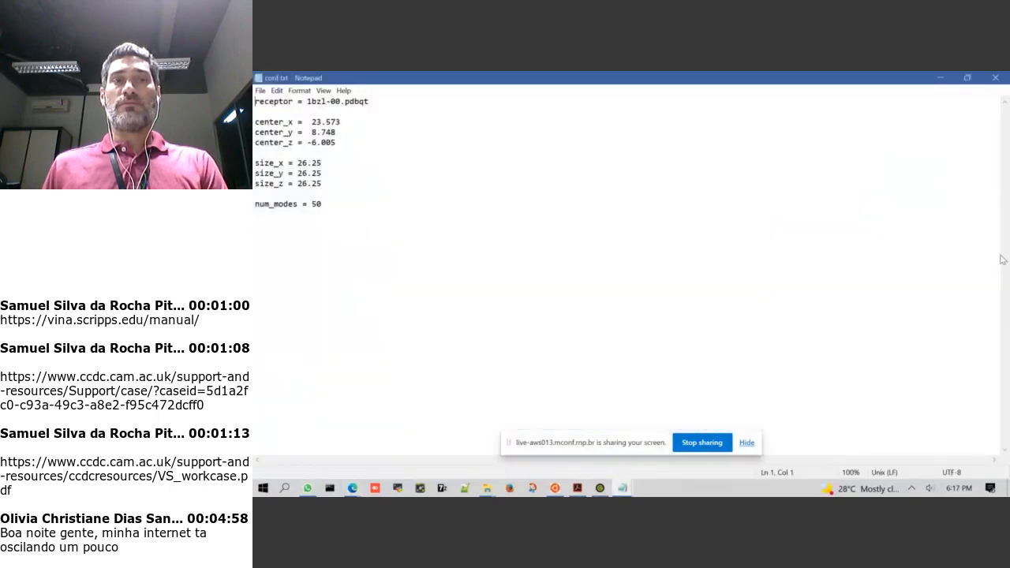
key("alt+Tab")
key("Tab")
key("Tab")
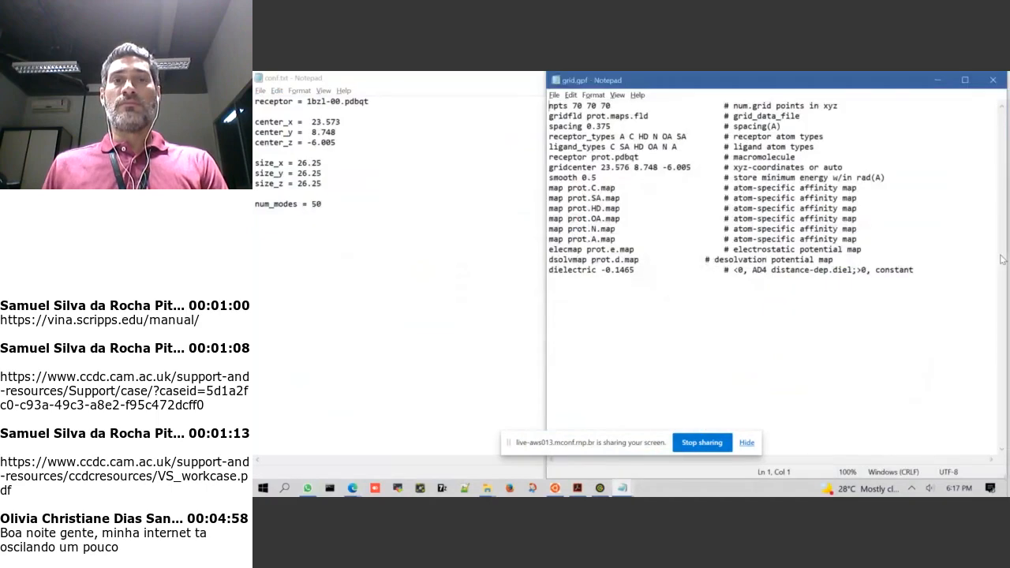
left_click(748, 444)
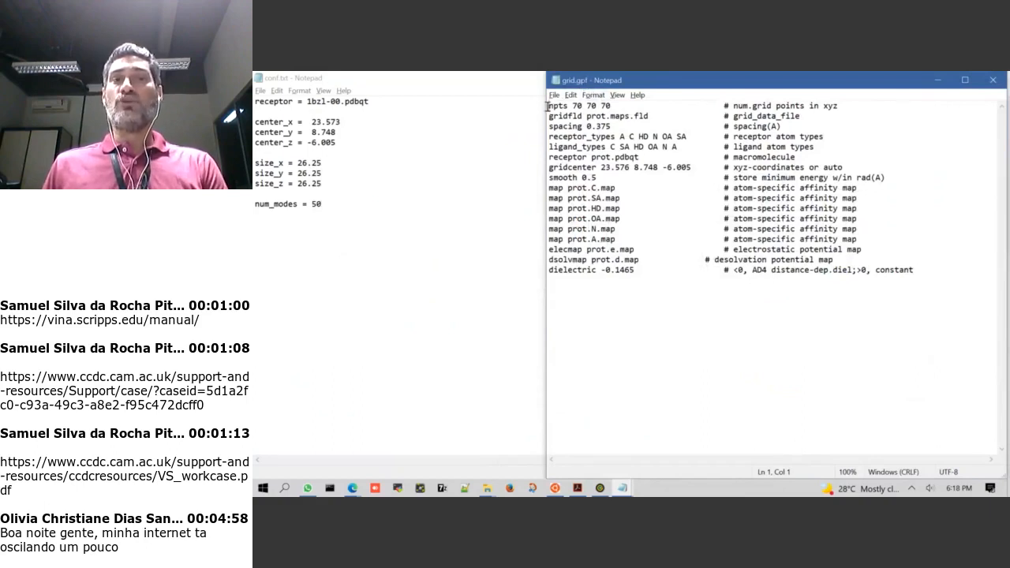
Examine the number of grid points and the spacing value in grid.gpf
left_click_drag(549, 105, 621, 106)
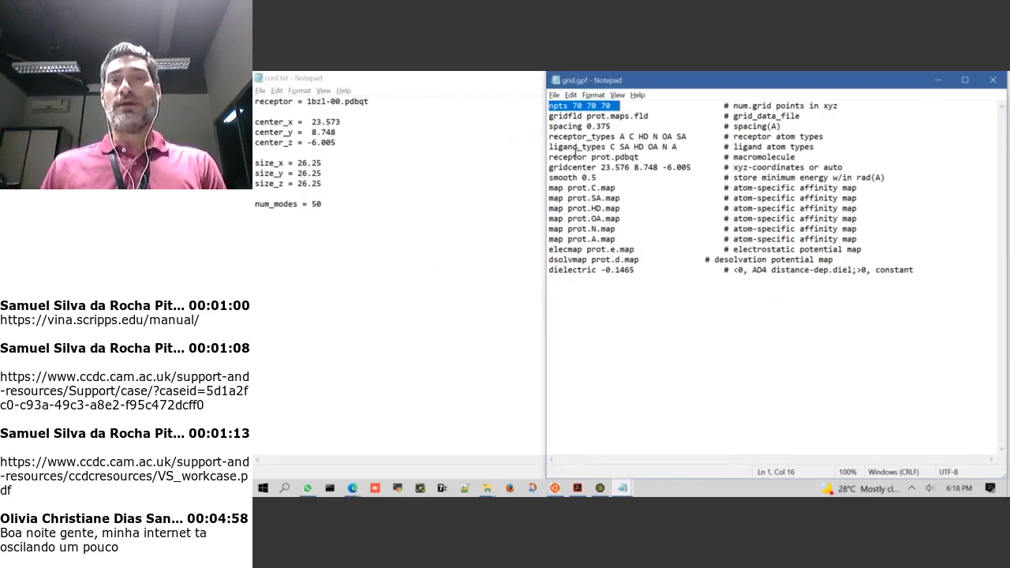
left_click_drag(571, 106, 585, 106)
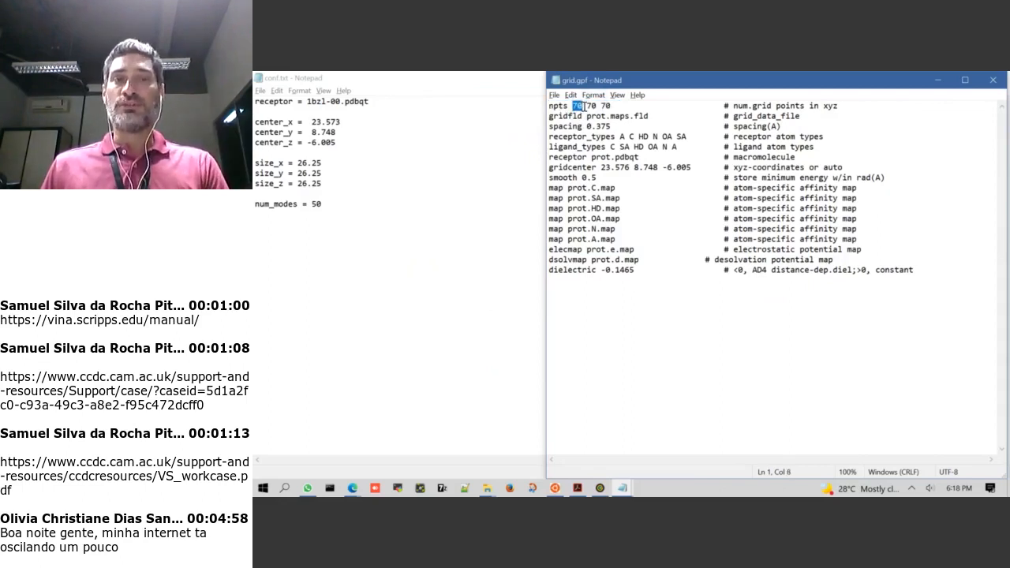
left_click_drag(587, 127, 612, 126)
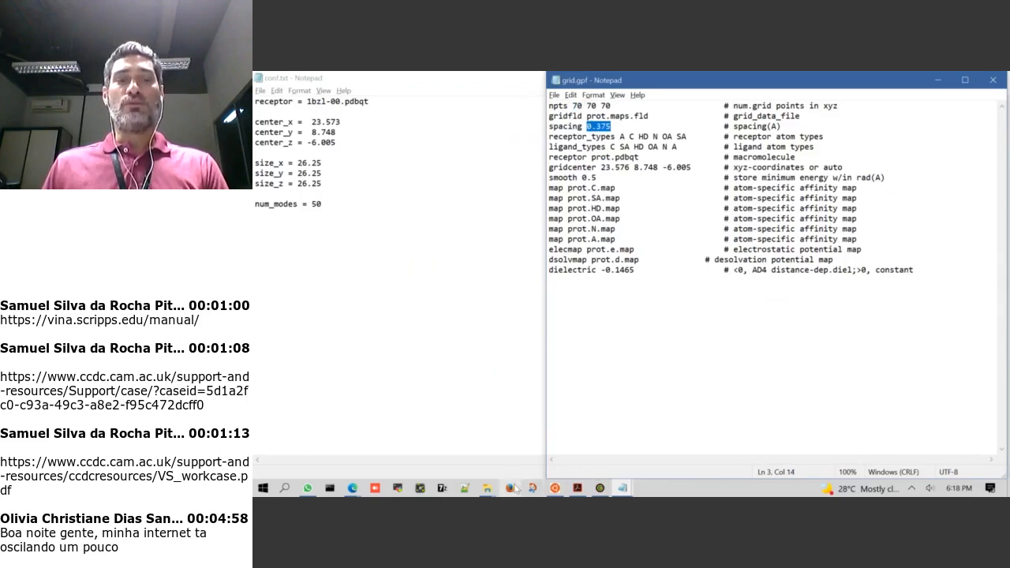
Find and open the Windows Calculator
left_click(286, 489)
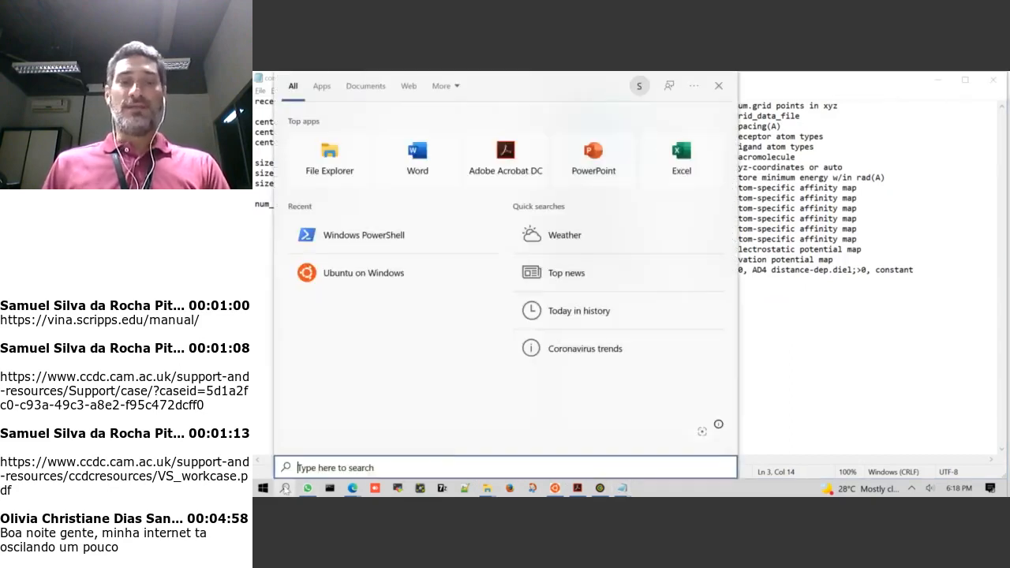
type("calc")
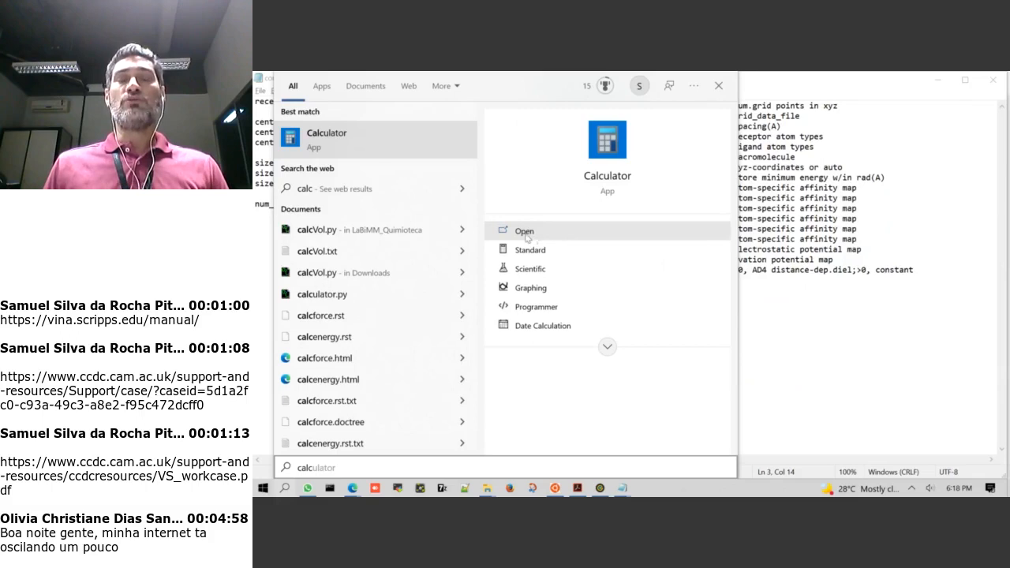
left_click(534, 235)
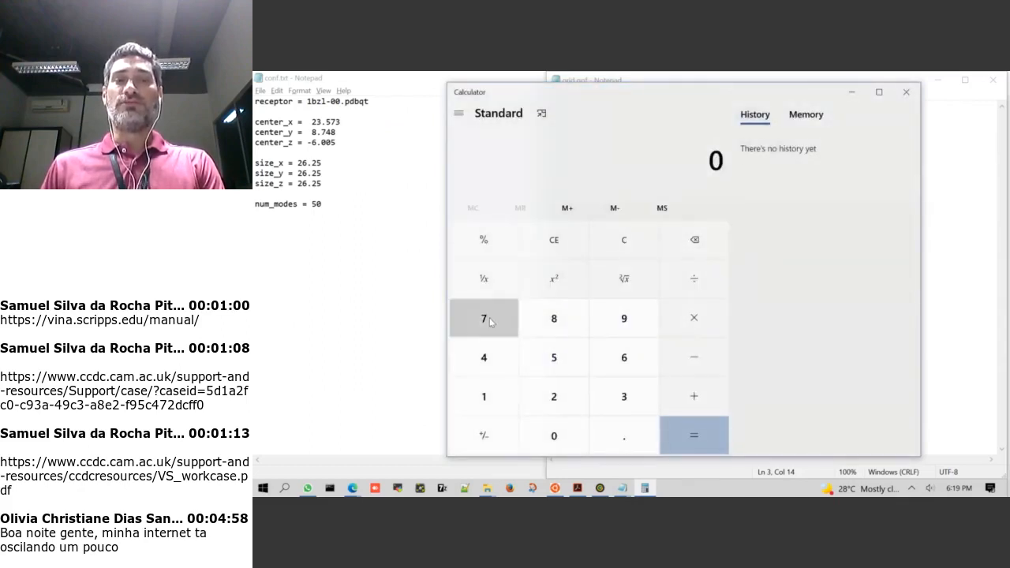
Multiply the 70 grid points by the 0.375 spacing in Calculator
left_click(489, 321)
left_click(556, 433)
left_click(692, 317)
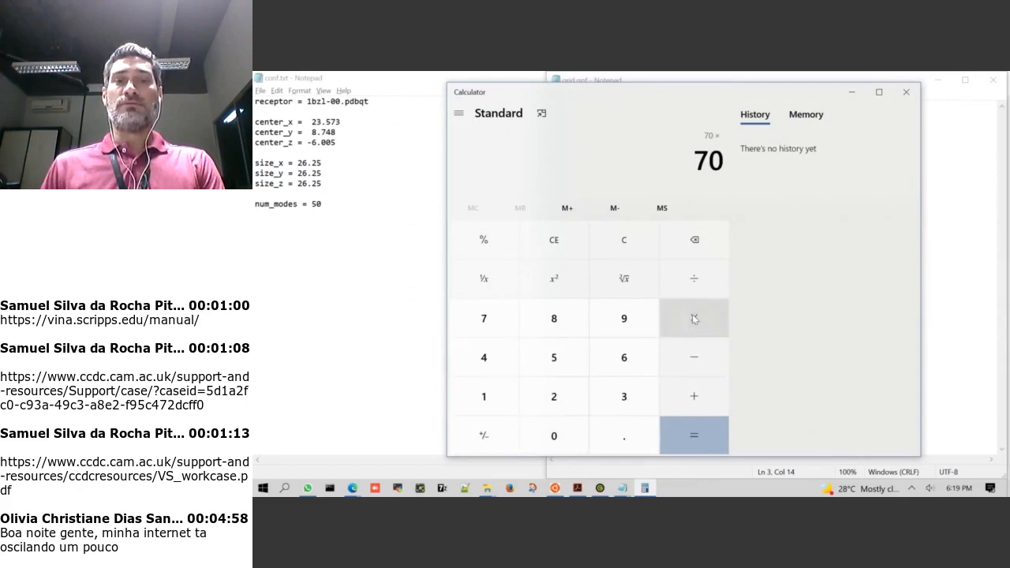
left_click(627, 441)
left_click(623, 405)
left_click(505, 331)
left_click(552, 356)
left_click(677, 432)
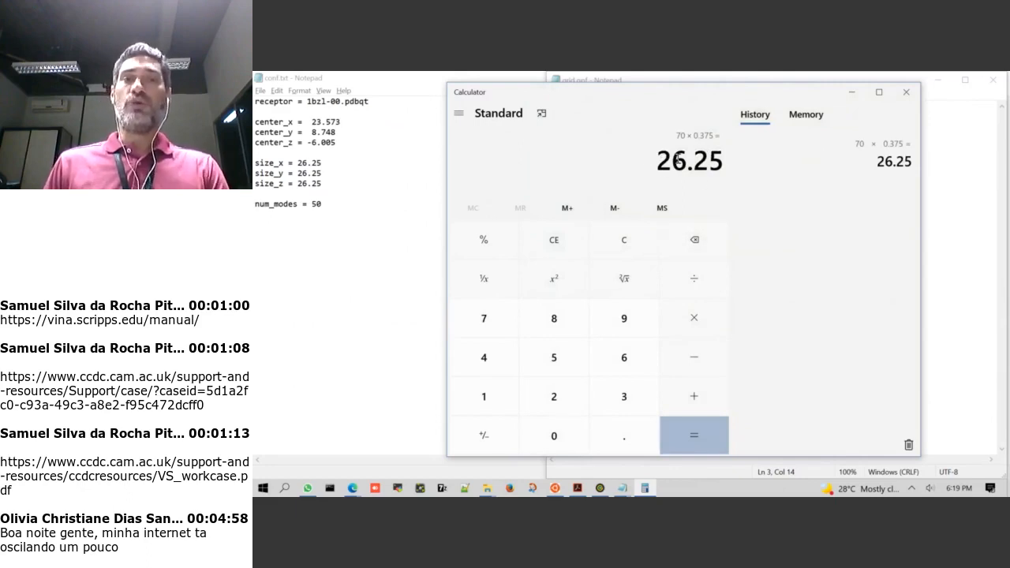
Uncover the npts and spacing lines of grid.gpf to compare them with the calculation, and minimize Calculator
left_click_drag(642, 93, 685, 141)
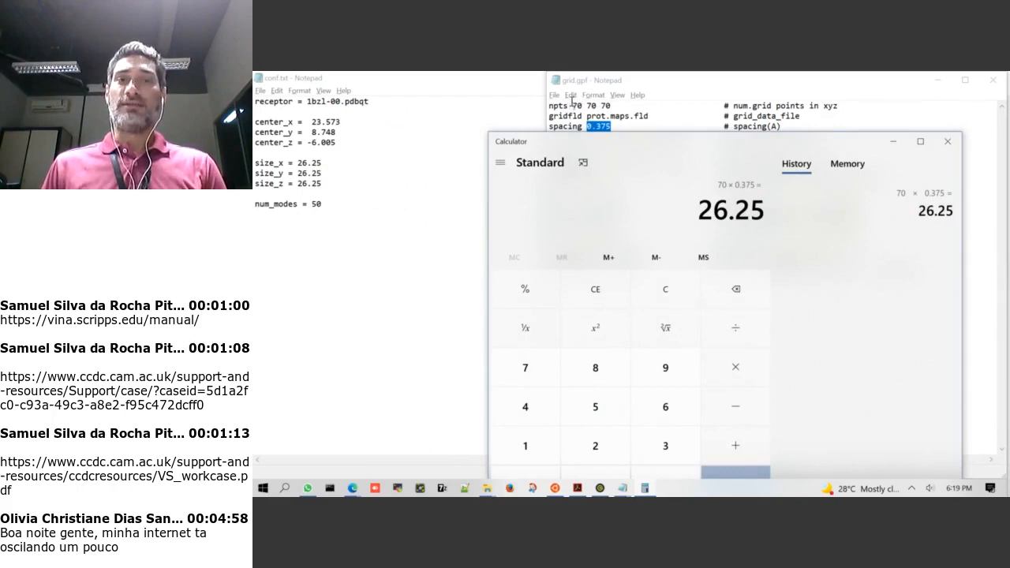
left_click(594, 123)
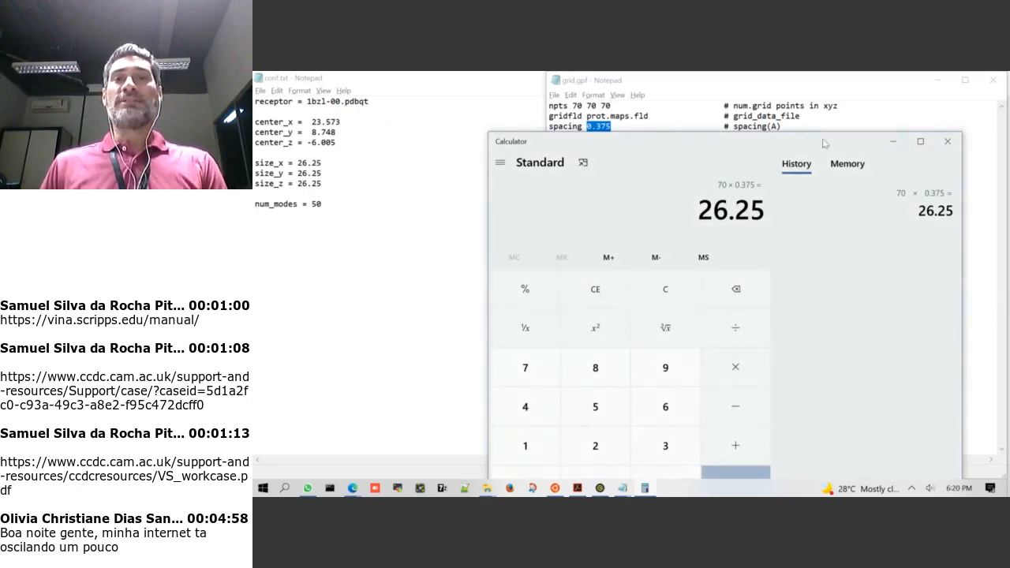
left_click(896, 145)
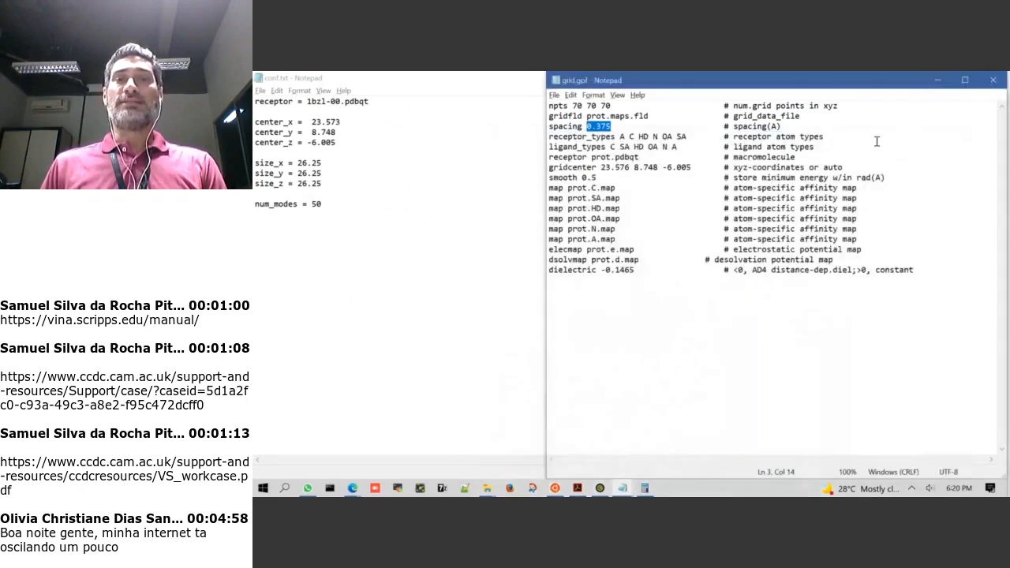
Compare the gridcenter line in grid.gpf with the center_x, center_y and center_z entries in conf.txt
left_click(549, 167)
left_click_drag(548, 167, 847, 167)
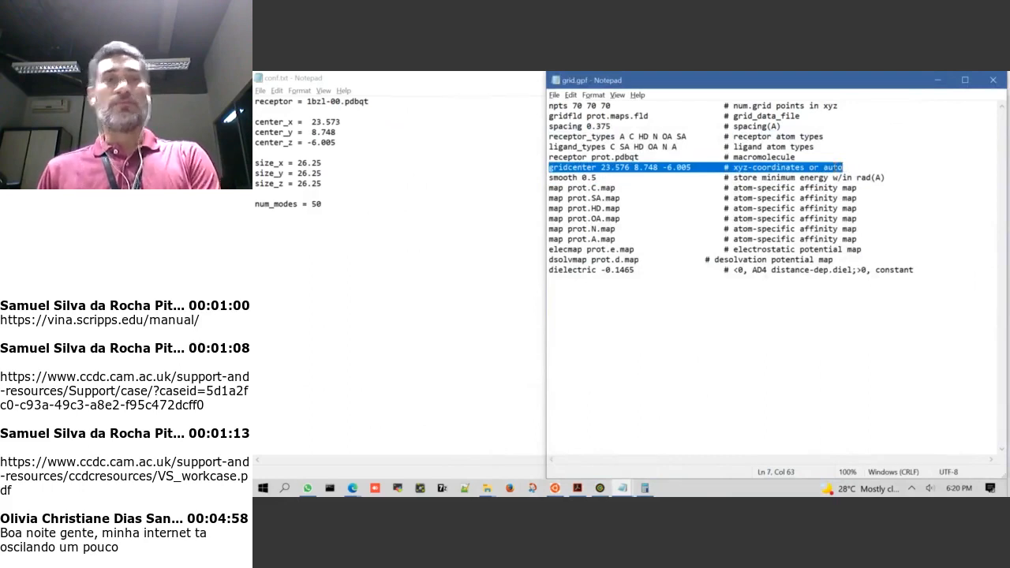
left_click(257, 124)
left_click_drag(255, 123, 356, 145)
key("alt+Tab")
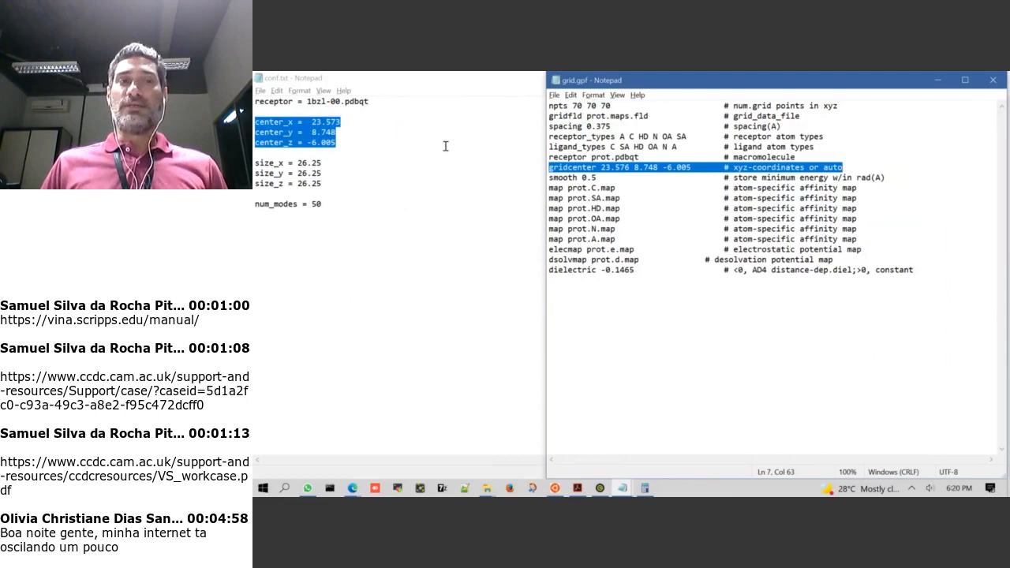
left_click(350, 137)
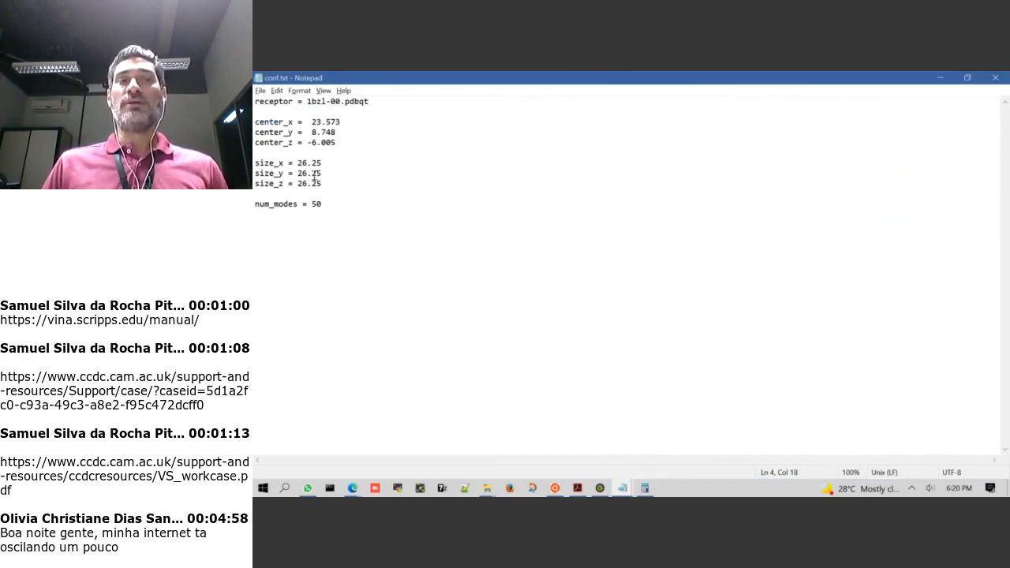
Check the receptor entry in conf.txt against the receptor and ligand arguments in the AutoDock Vina manual in Edge
left_click_drag(305, 103, 372, 103)
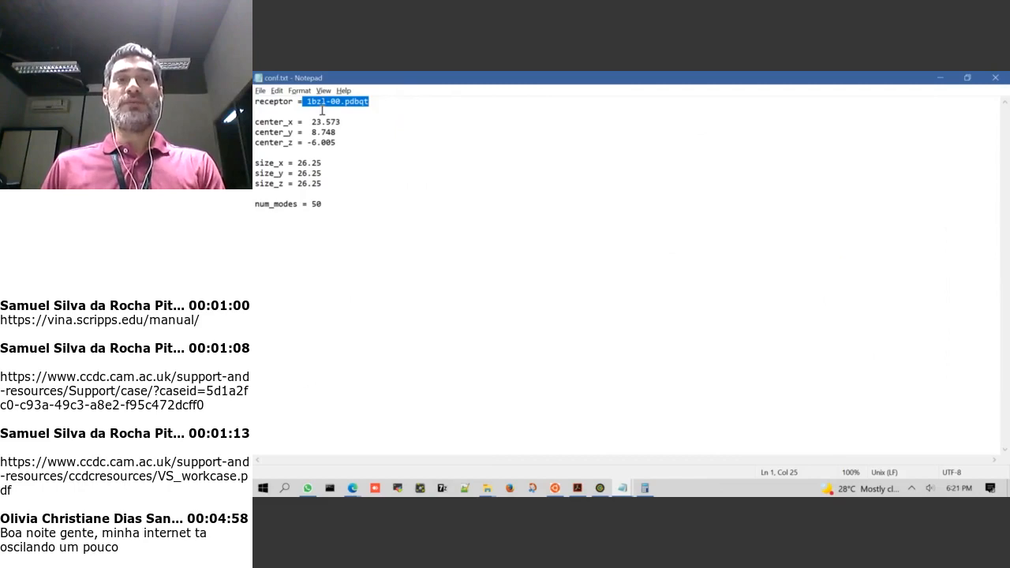
key("alt+Tab")
key("Tab")
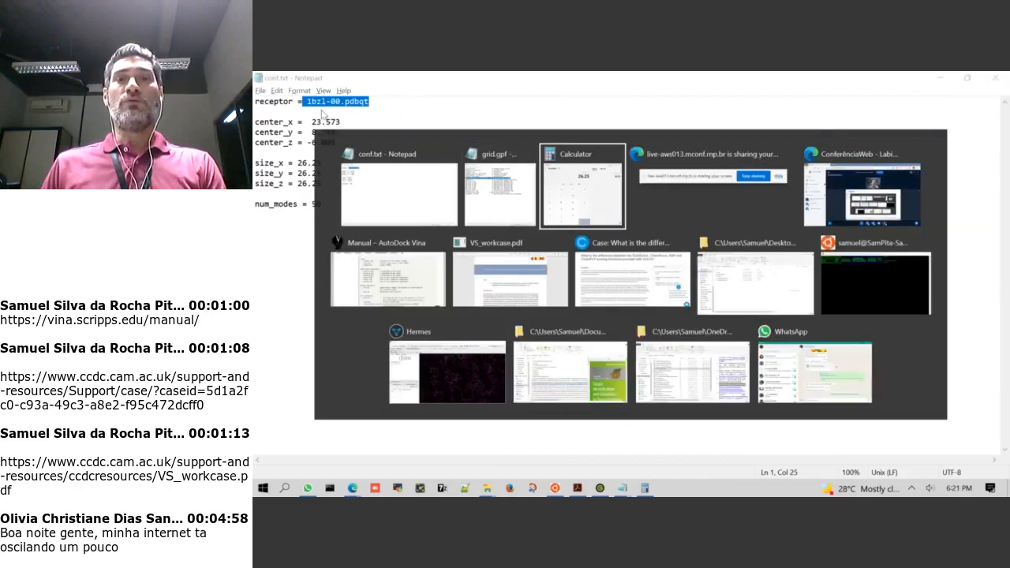
key("Tab")
key("Tab")
key("Tab")
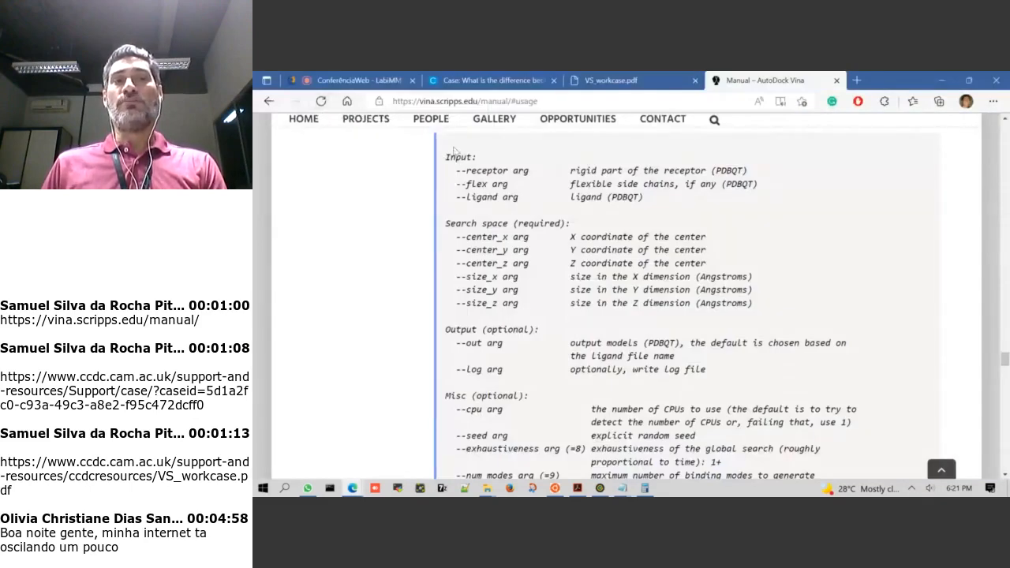
left_click_drag(457, 171, 536, 171)
left_click_drag(451, 197, 654, 213)
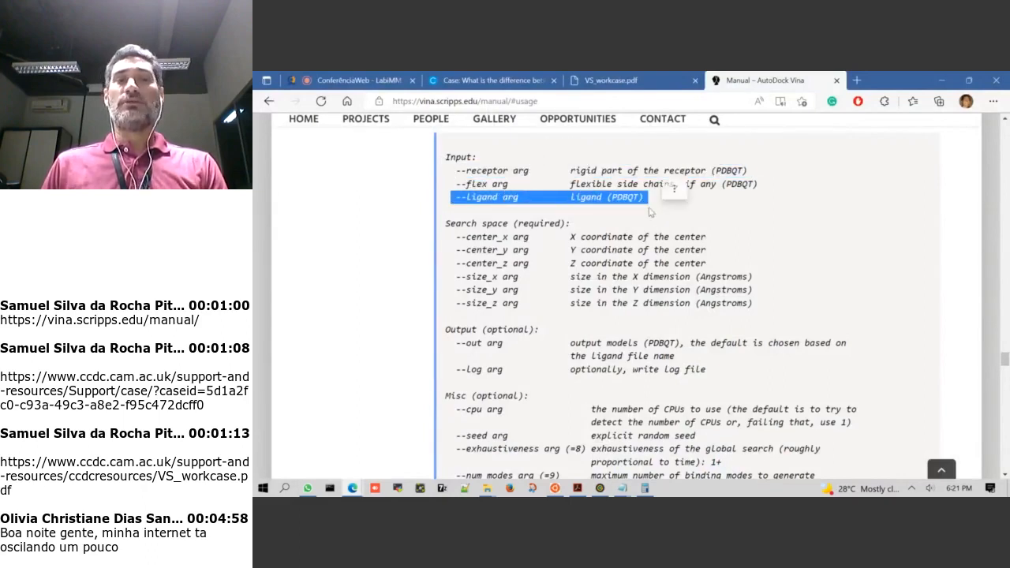
Review the manual's required search-space arguments for center and size, and the optional Output section
left_click_drag(446, 224, 569, 223)
left_click_drag(455, 237, 517, 238)
left_click_drag(455, 250, 515, 250)
scroll(456, 263, "up", 1)
left_click_drag(457, 313, 507, 314)
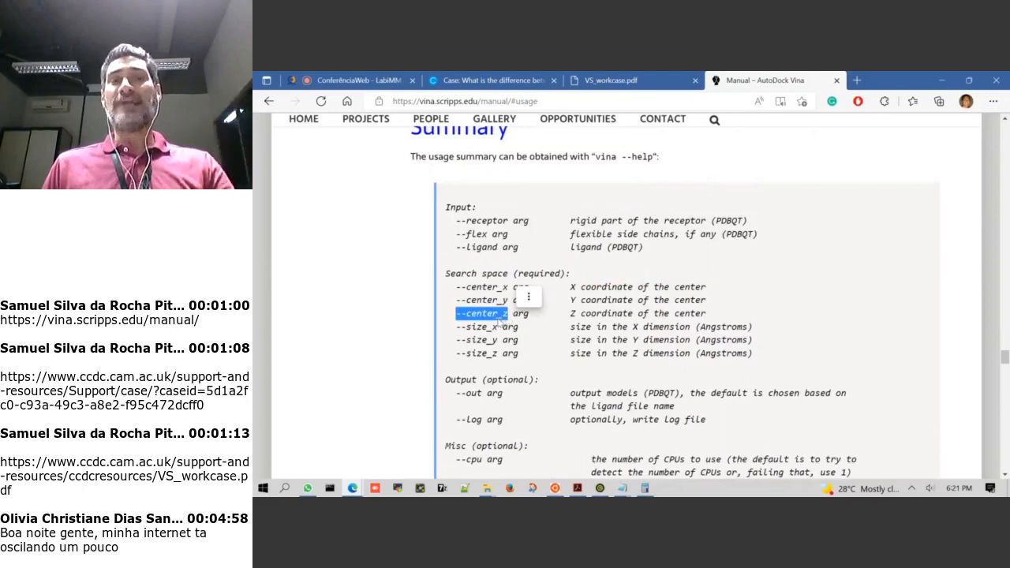
left_click_drag(451, 327, 498, 356)
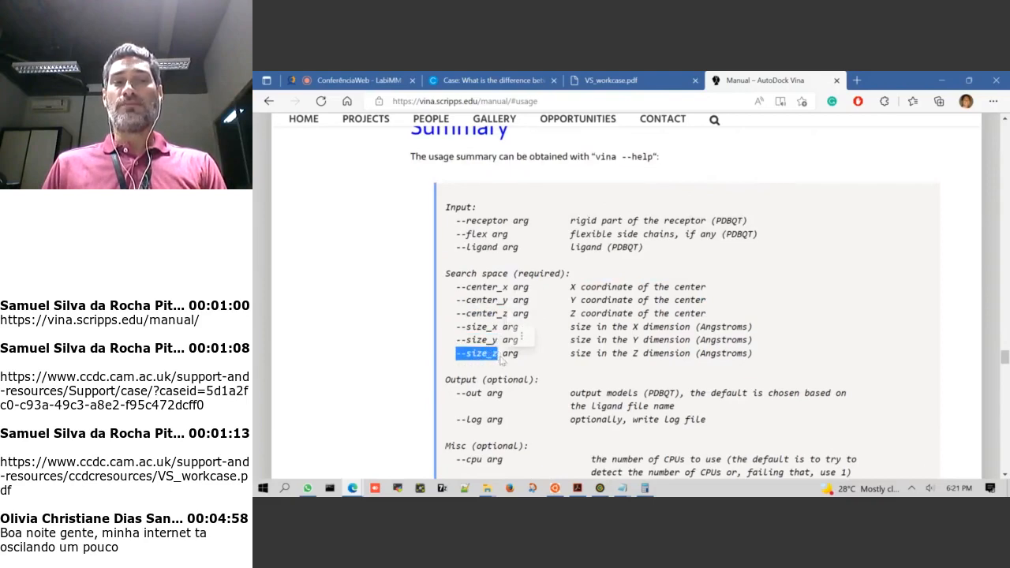
scroll(503, 316, "down", 2)
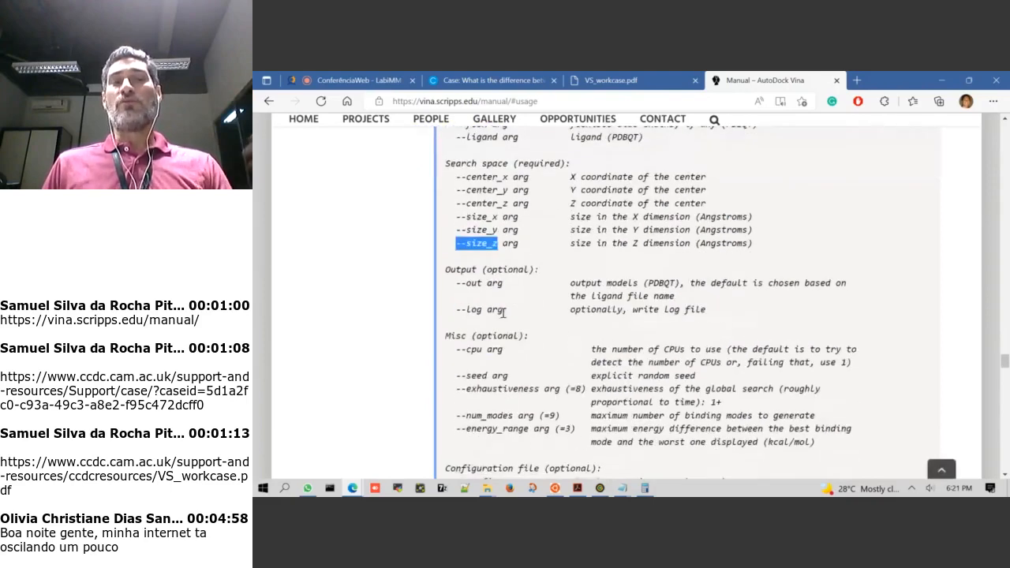
double_click(510, 269)
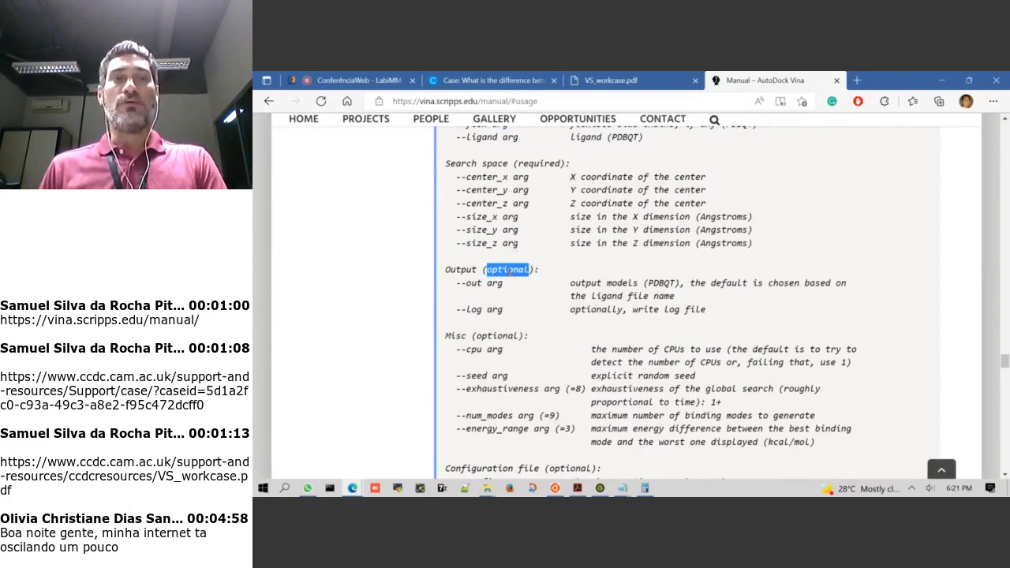
Check the receptor, center and size entries in conf.txt in Notepad and return to the Vina manual in Edge
key("alt+Tab")
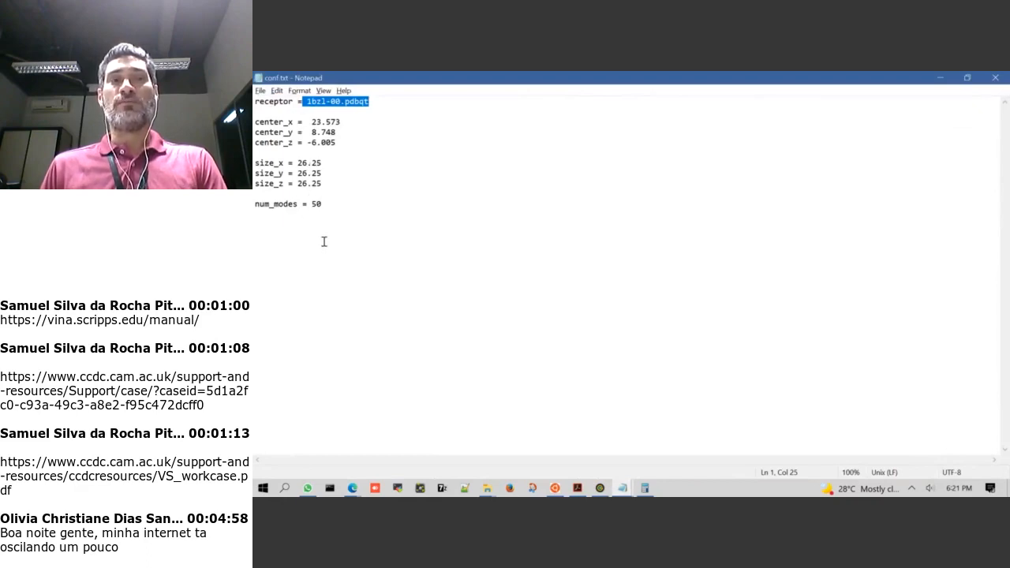
left_click(336, 105)
left_click(326, 123)
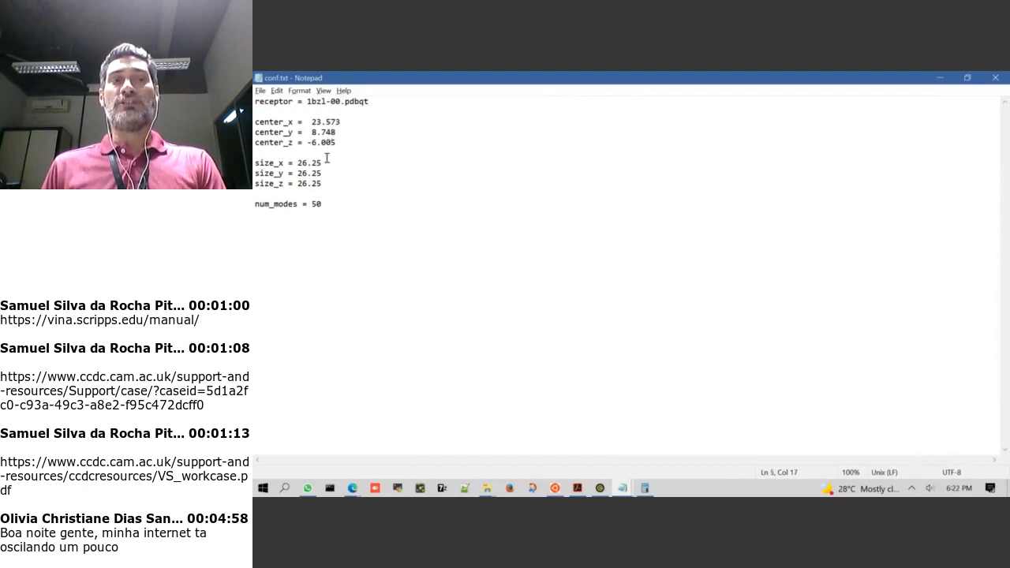
left_click(317, 163)
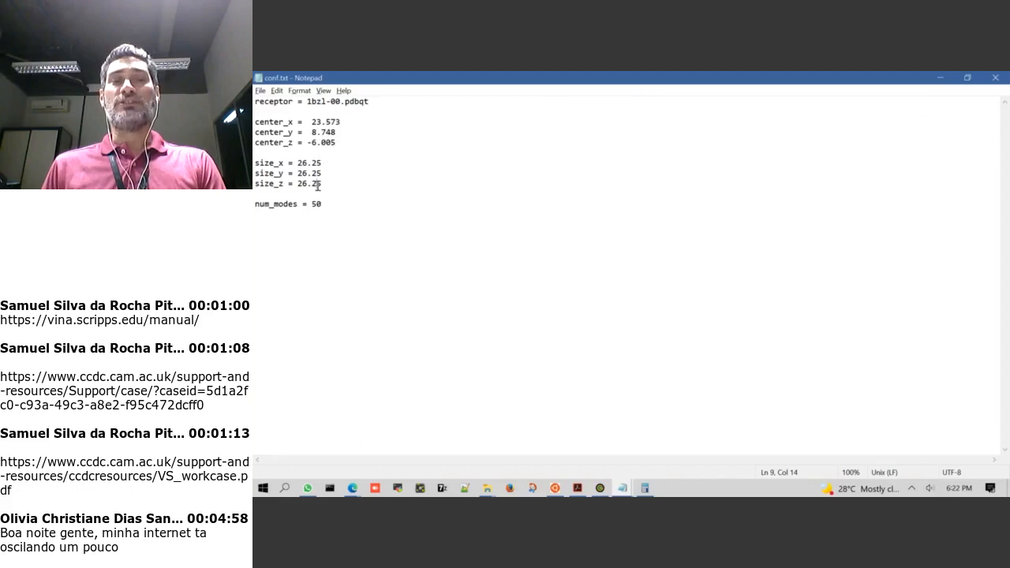
key("alt+Tab")
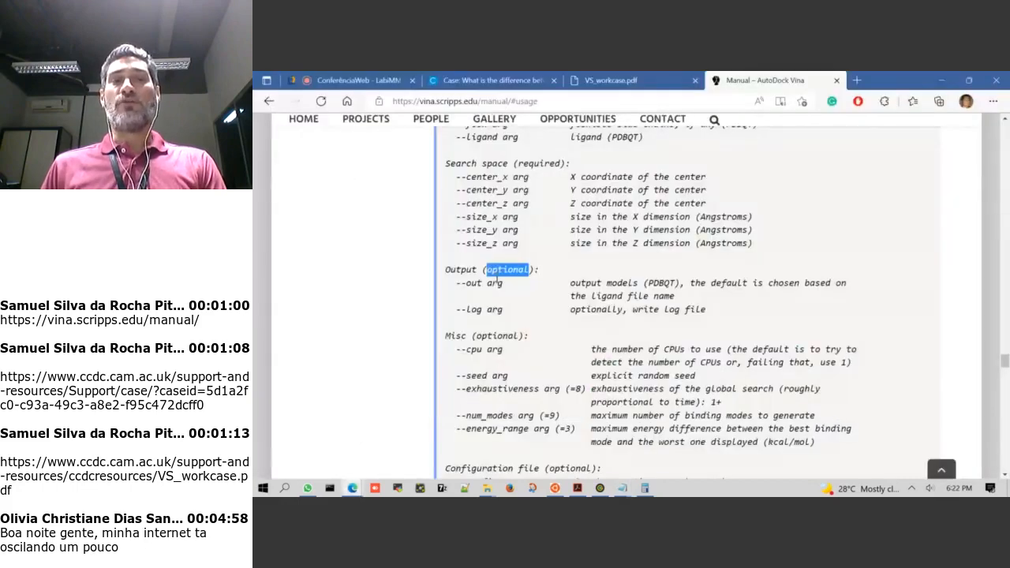
Review the optional out and log arguments and their descriptions in the manual's Output section
double_click(476, 285)
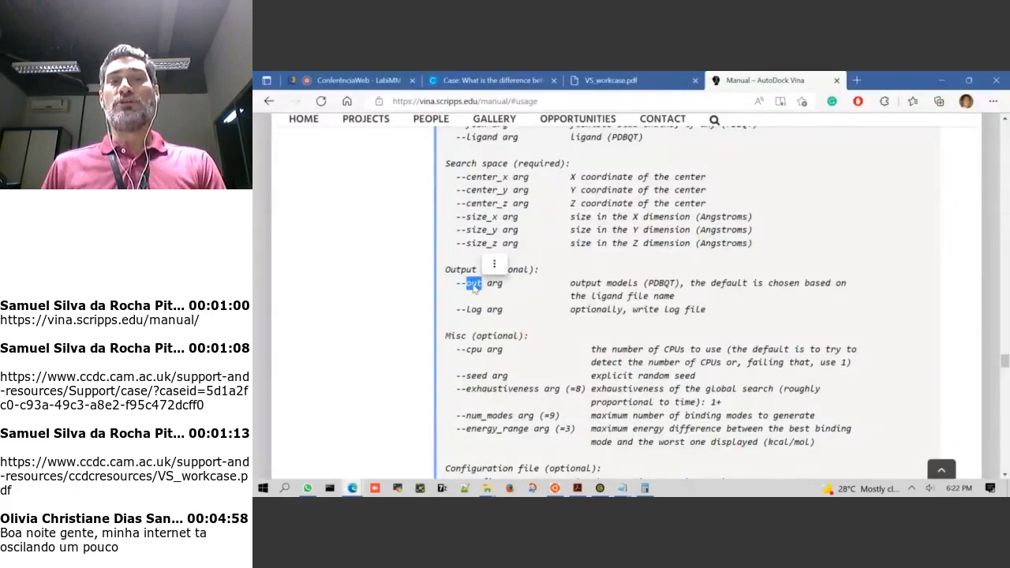
left_click_drag(474, 310, 474, 311)
scroll(475, 311, "up", 1)
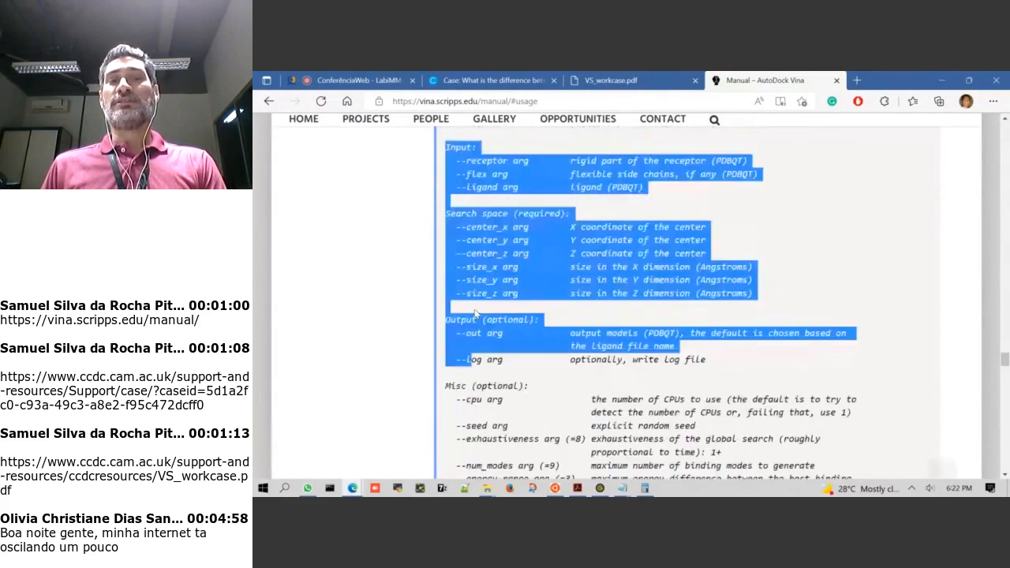
double_click(476, 360)
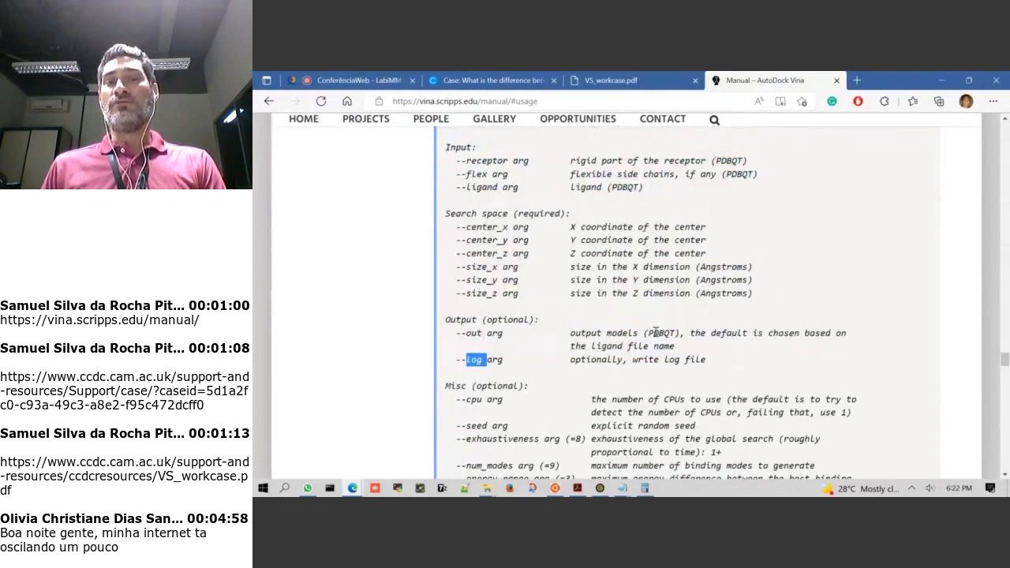
double_click(660, 334)
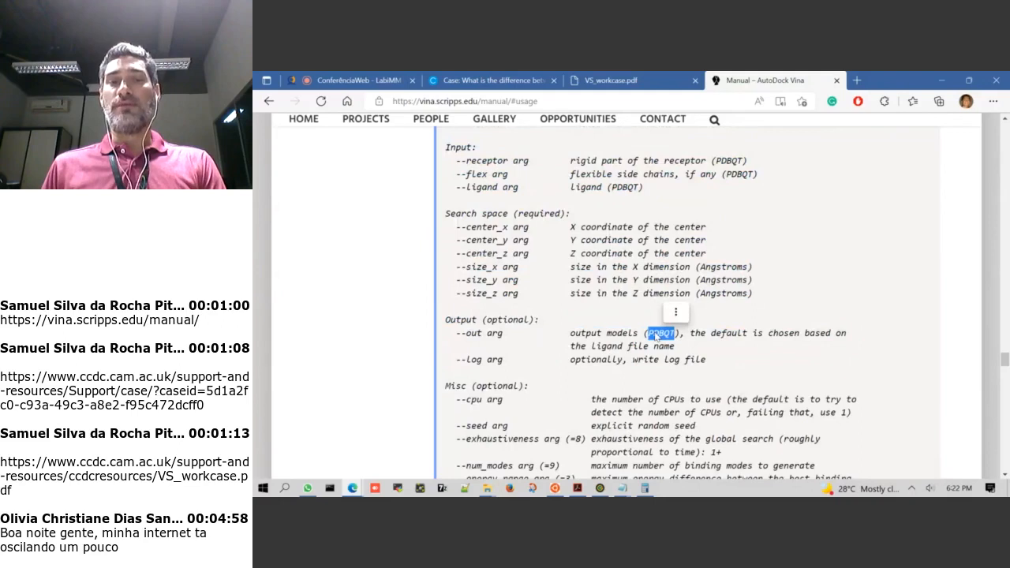
double_click(476, 360)
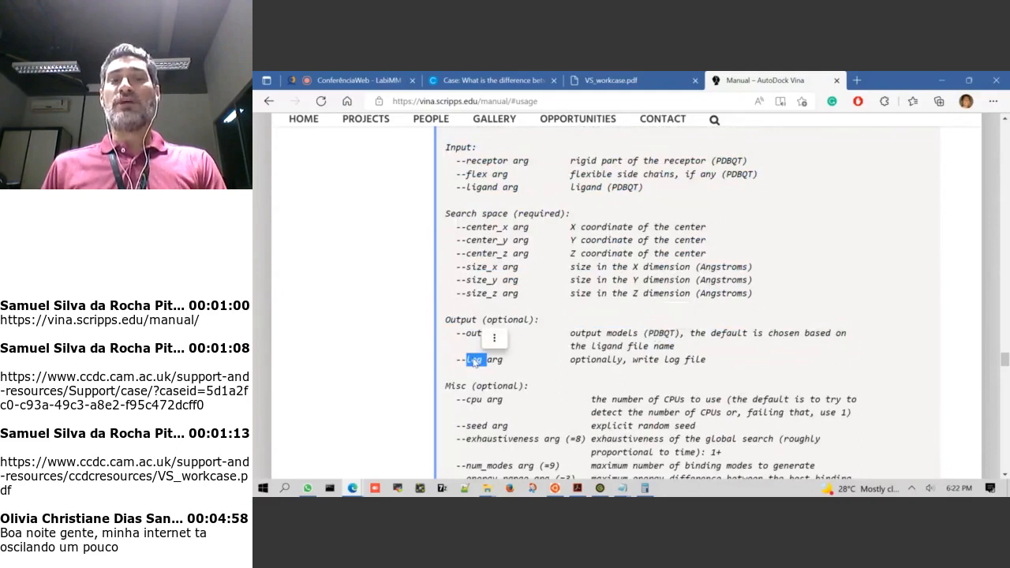
double_click(673, 360)
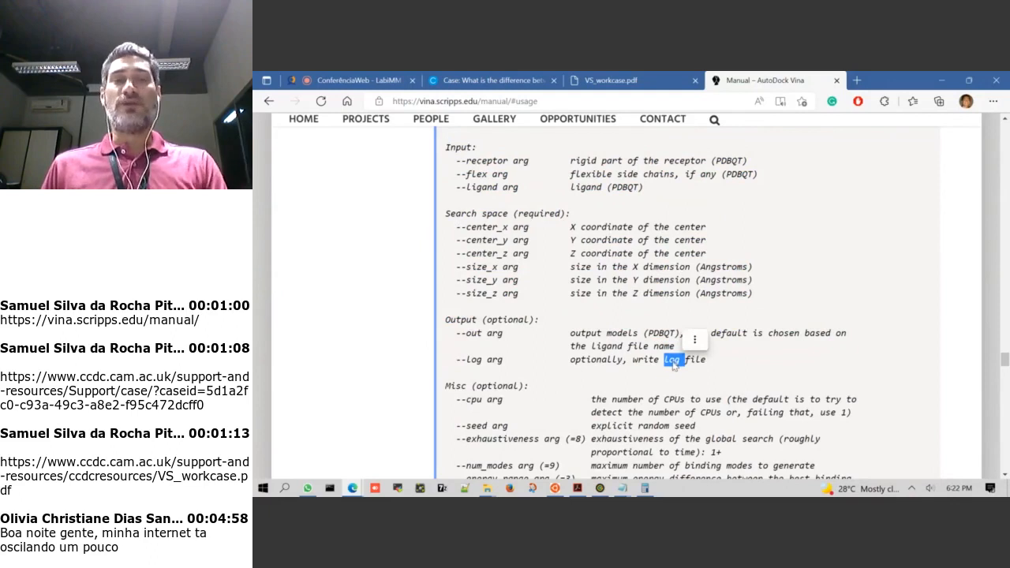
Review the cpu, exhaustiveness and num_modes arguments in the manual's optional Misc section
scroll(553, 316, "down", 2)
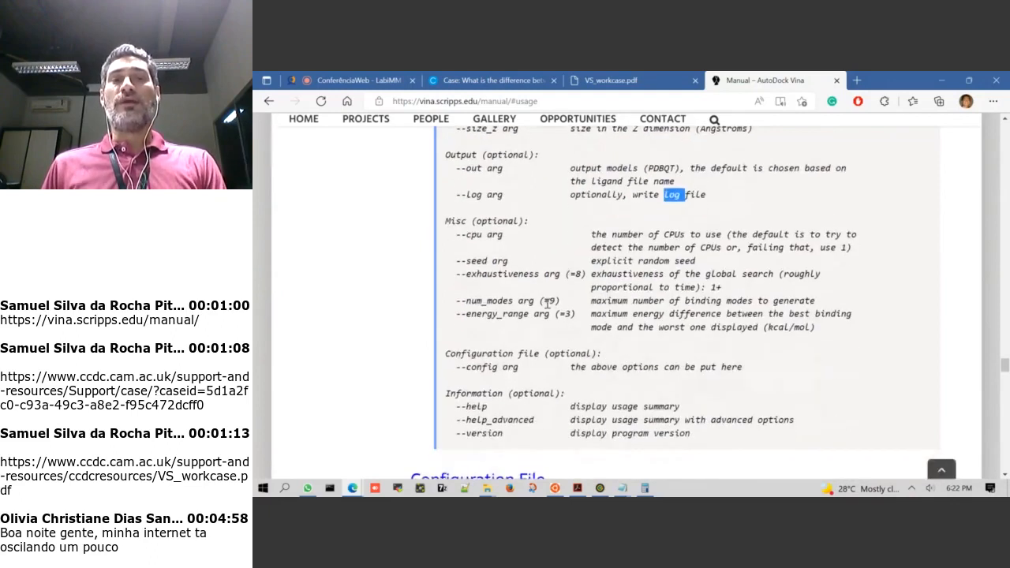
double_click(470, 235)
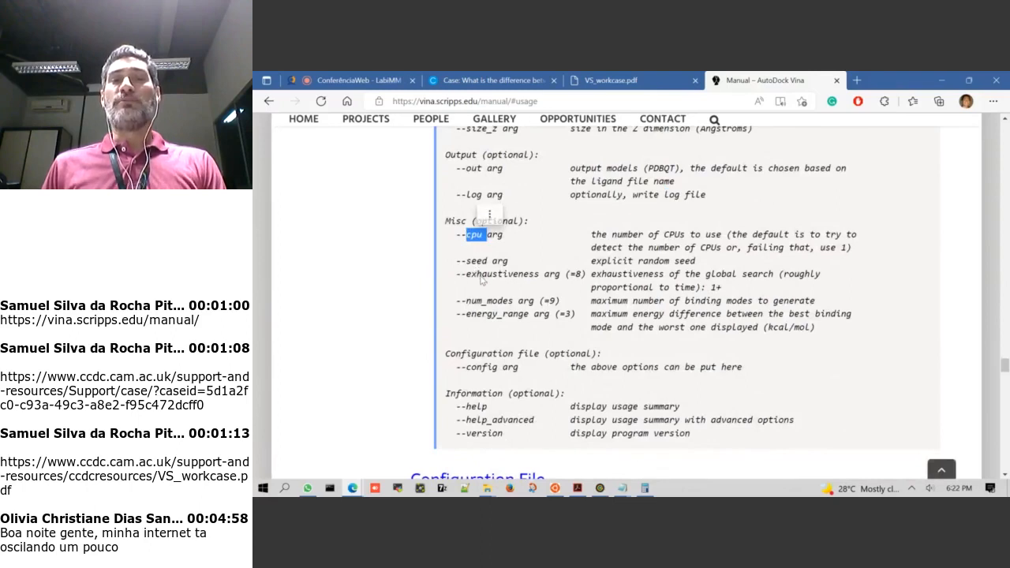
double_click(482, 275)
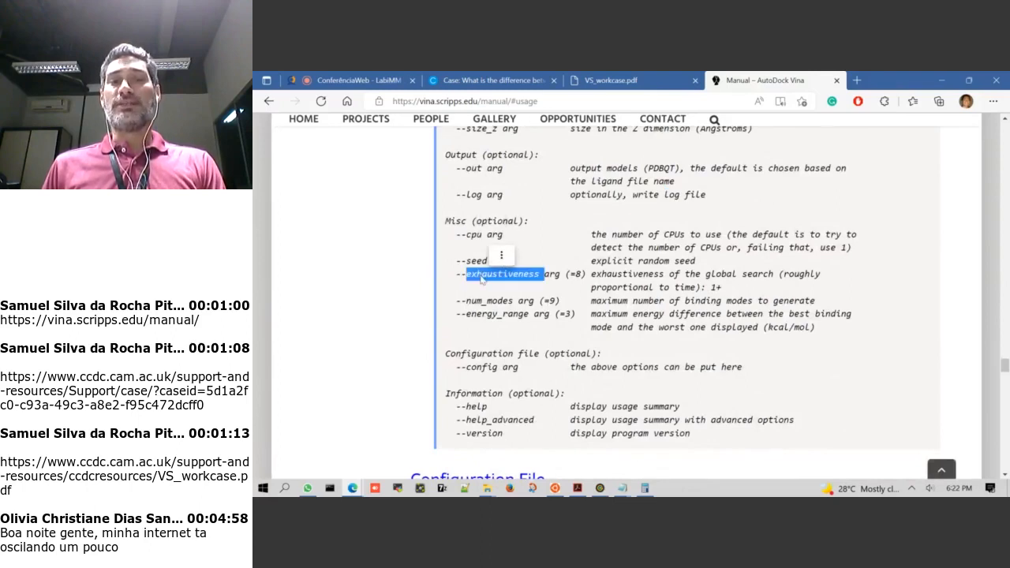
left_click(593, 302)
left_click_drag(593, 302, 816, 299)
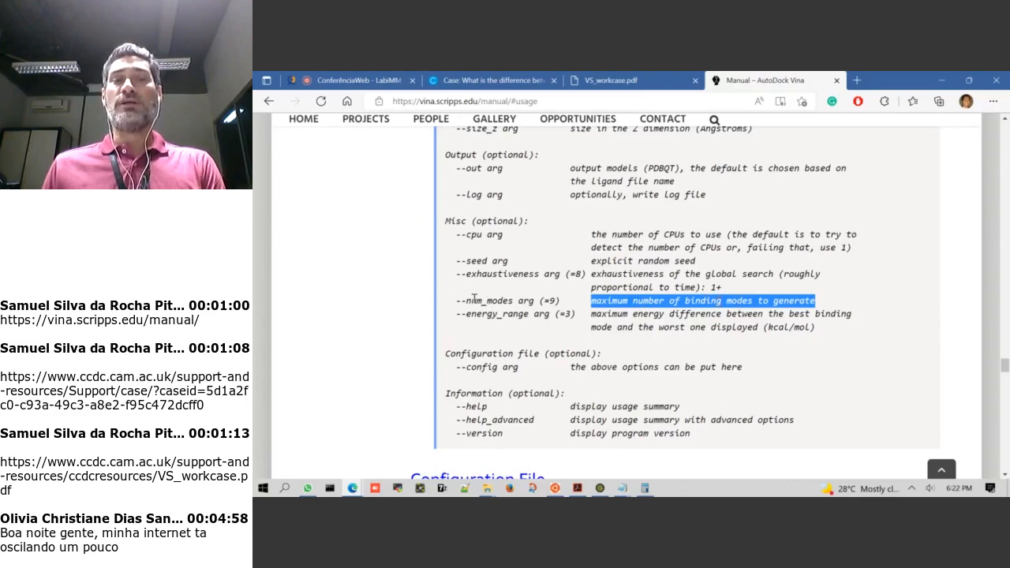
left_click_drag(456, 301, 515, 301)
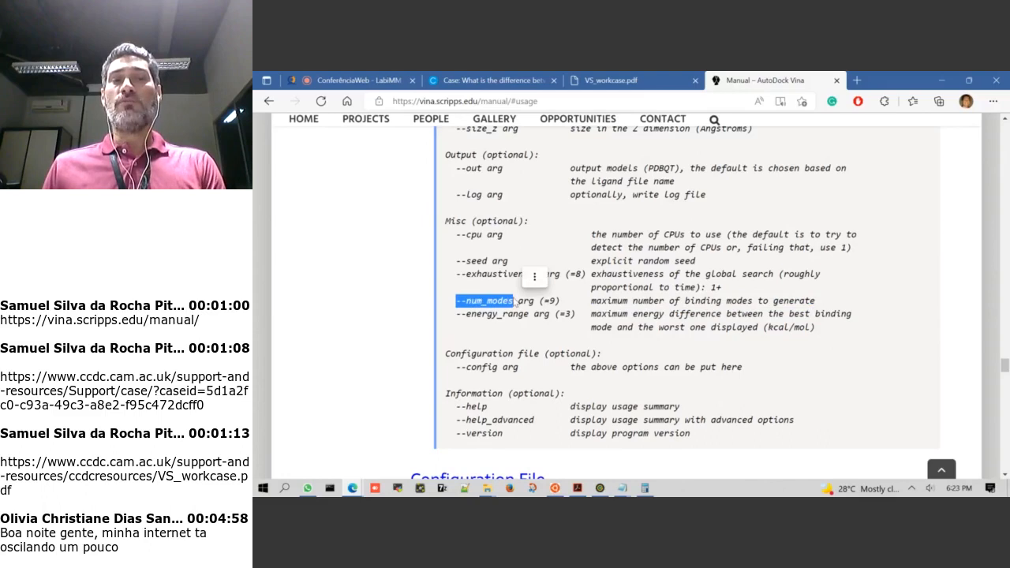
Compare the num_modes entry in conf.txt in Notepad with the manual's num_modes default and description in Edge
key("alt+Tab")
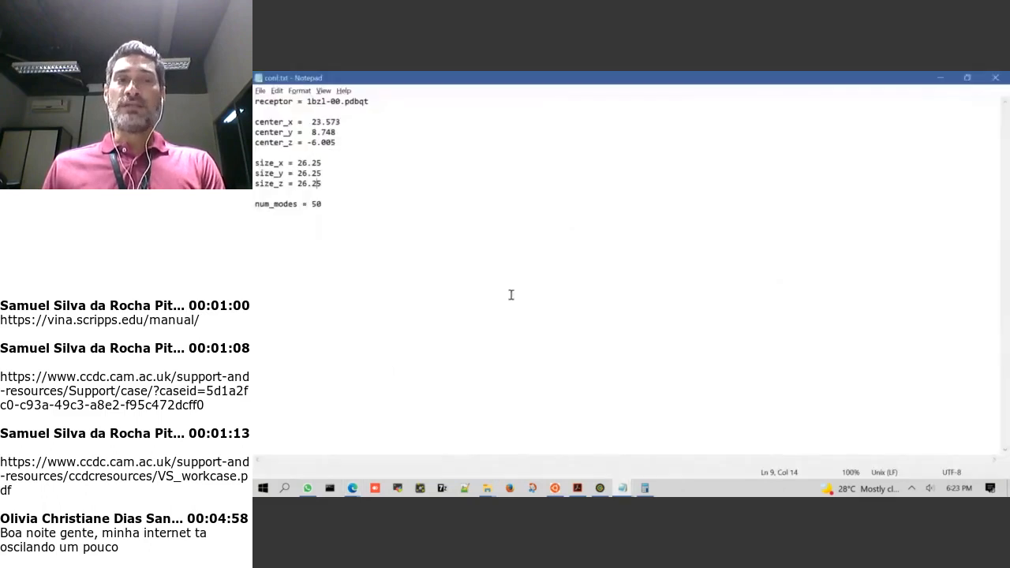
double_click(315, 205)
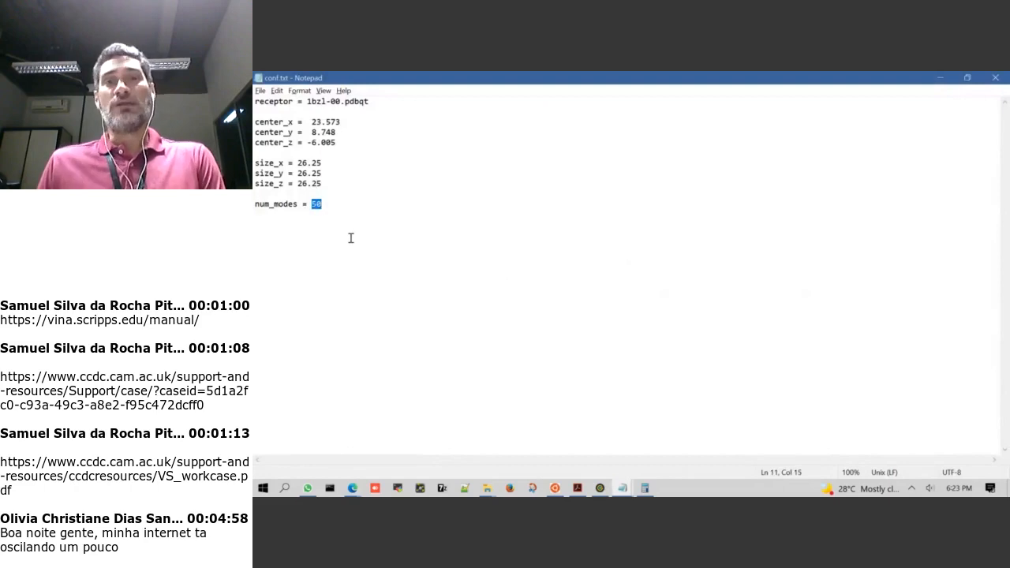
key("alt+Tab")
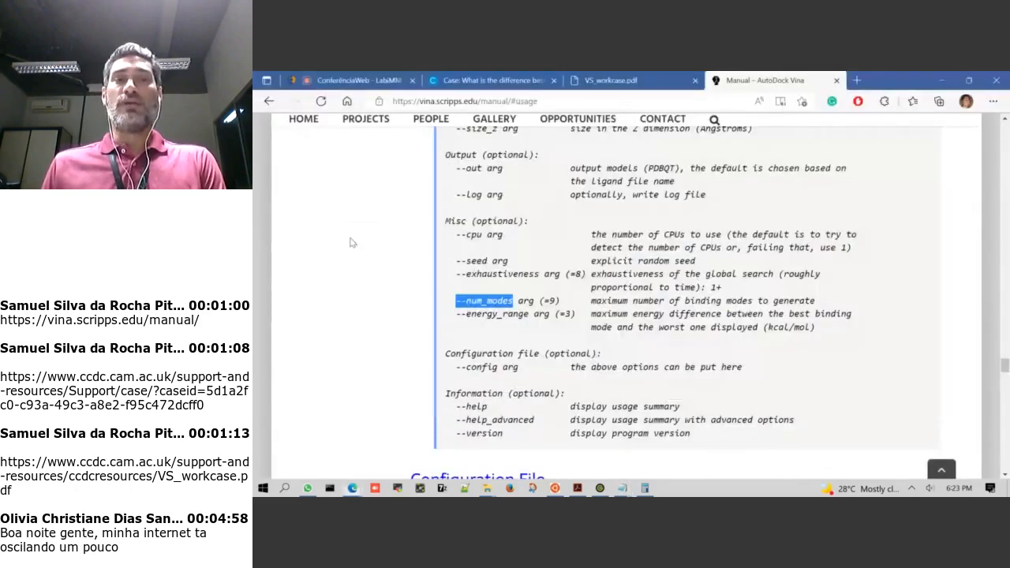
double_click(553, 301)
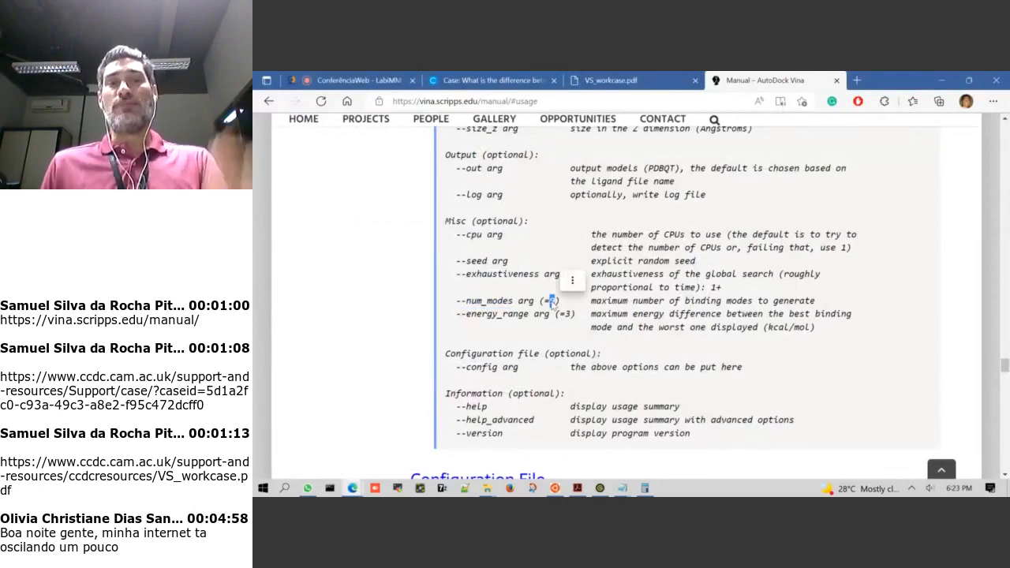
left_click_drag(683, 303, 754, 309)
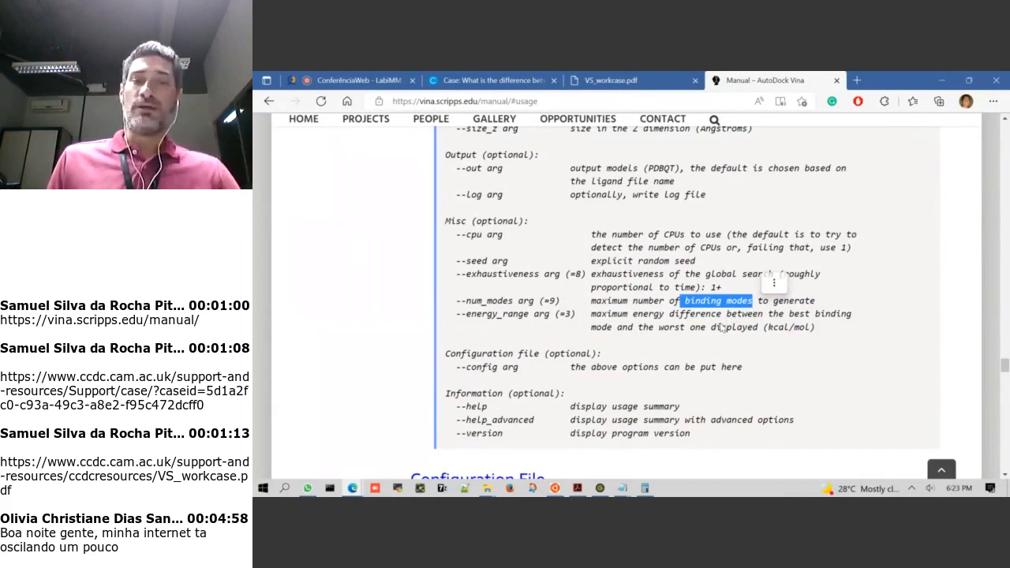
left_click_drag(456, 300, 515, 301)
key("alt+Tab")
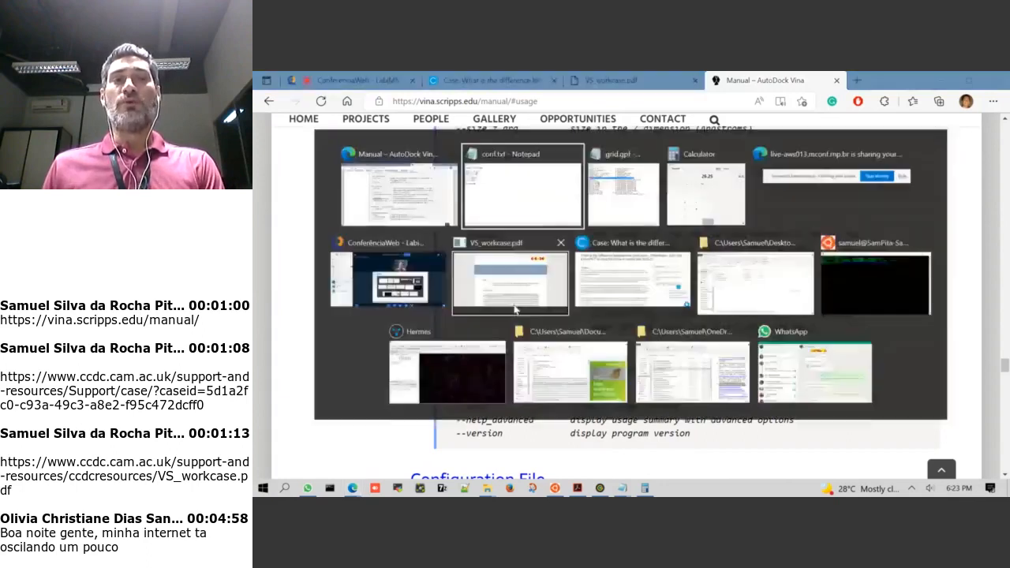
left_click_drag(255, 204, 327, 204)
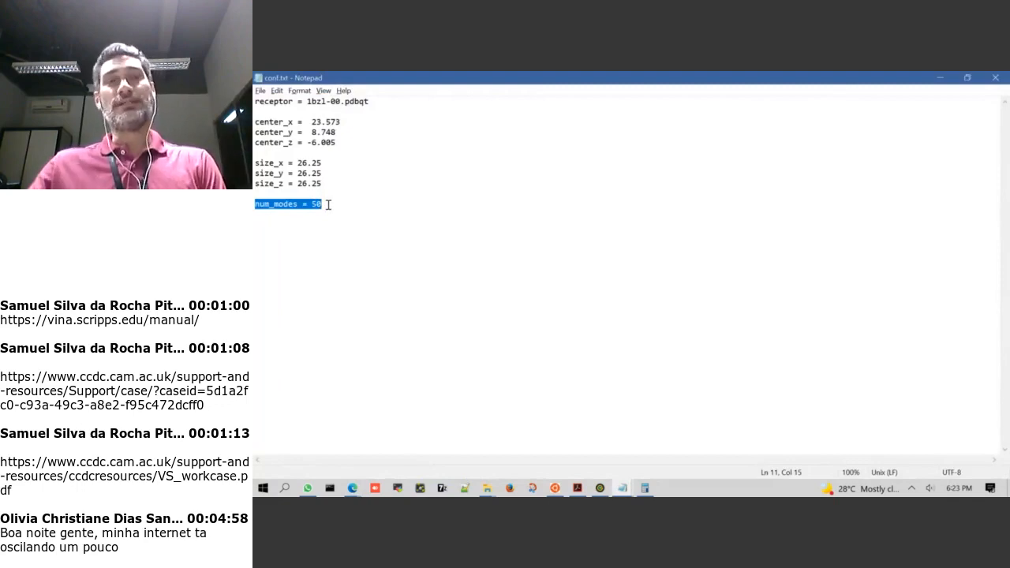
key("alt+Tab")
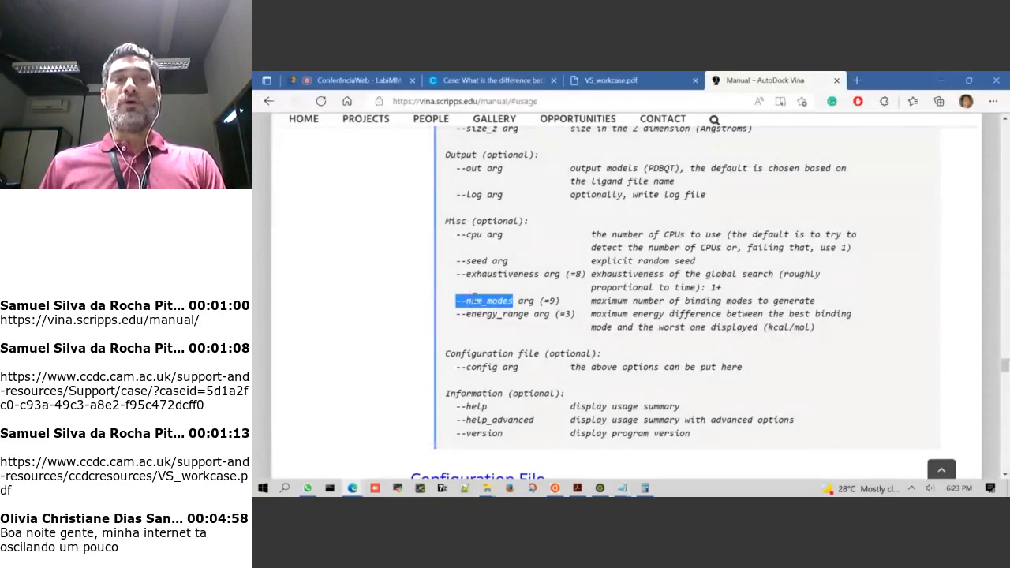
Examine the config argument and the default of the energy_range argument in the Vina manual
left_click(491, 369)
double_click(490, 368)
right_click(506, 352)
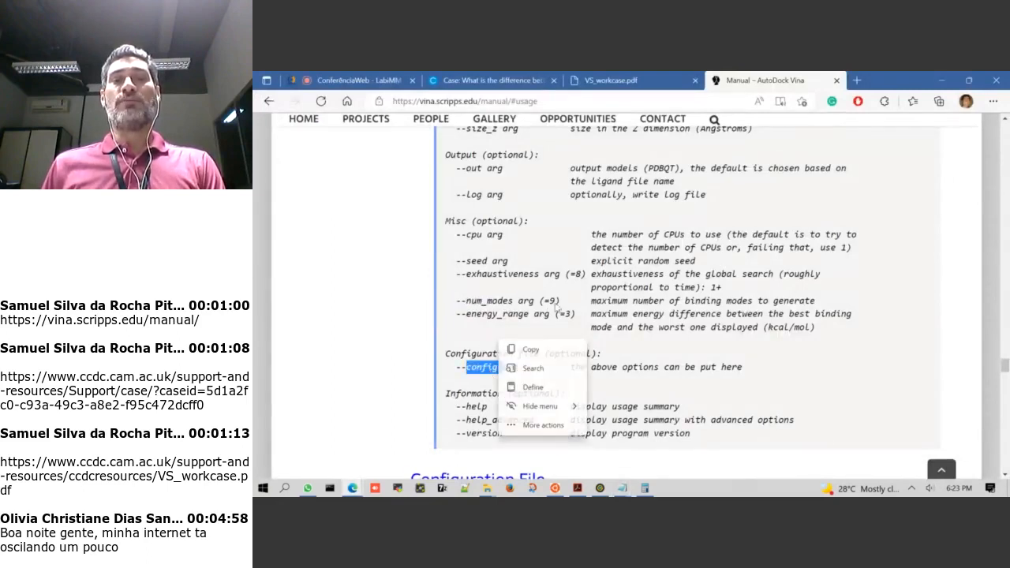
left_click(565, 316)
double_click(566, 314)
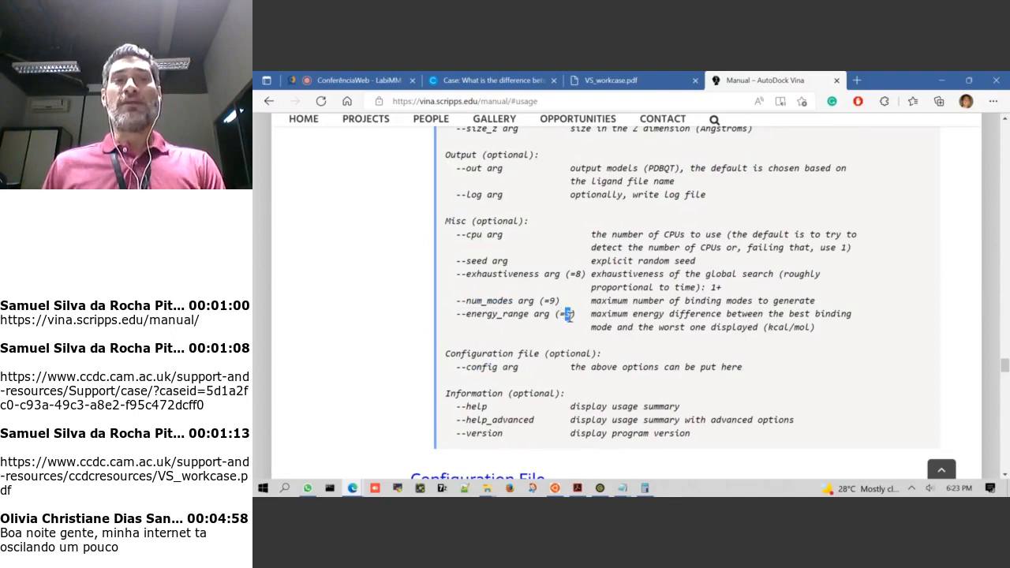
Check the receptor and center entries in conf.txt in Notepad against the gridcenter line in grid.gpf
key("alt+Tab")
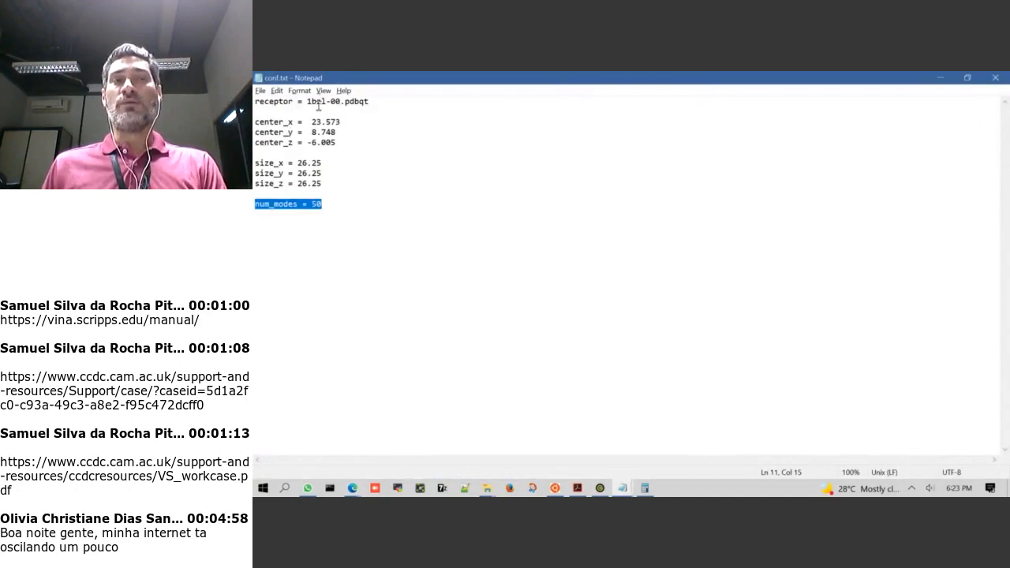
double_click(282, 101)
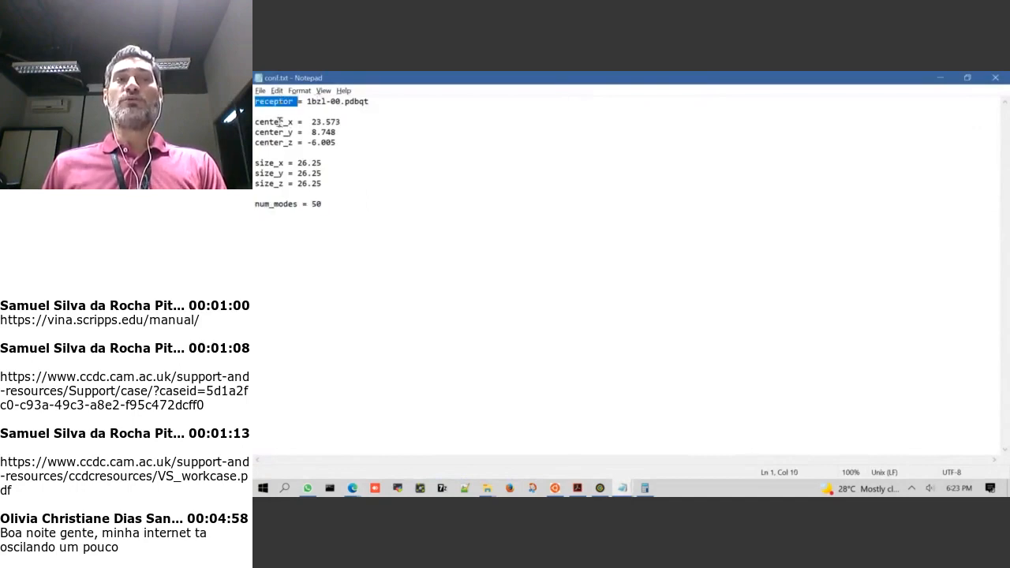
double_click(279, 122)
double_click(278, 133)
double_click(276, 142)
key("alt+Tab")
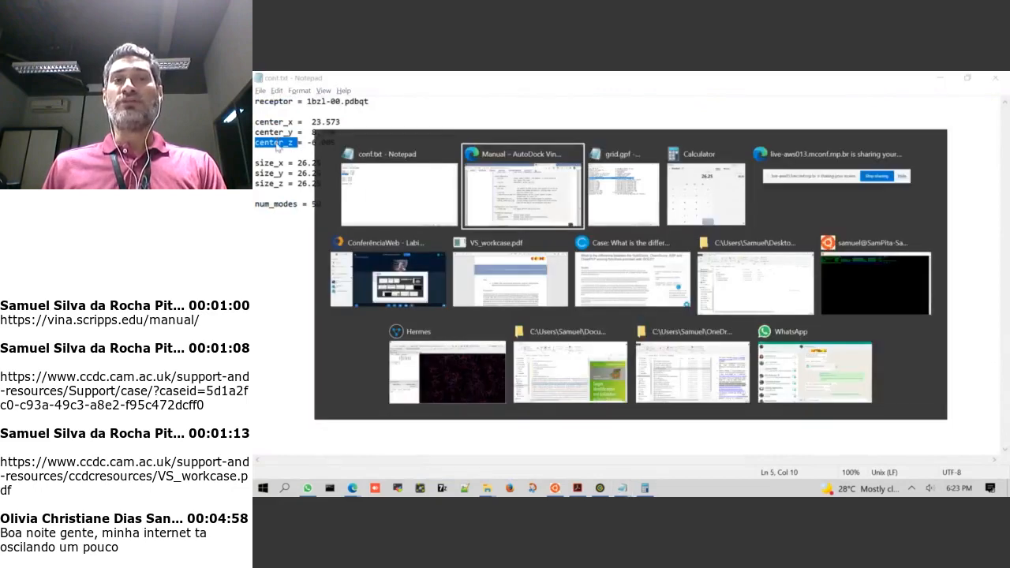
left_click(645, 180)
double_click(650, 168)
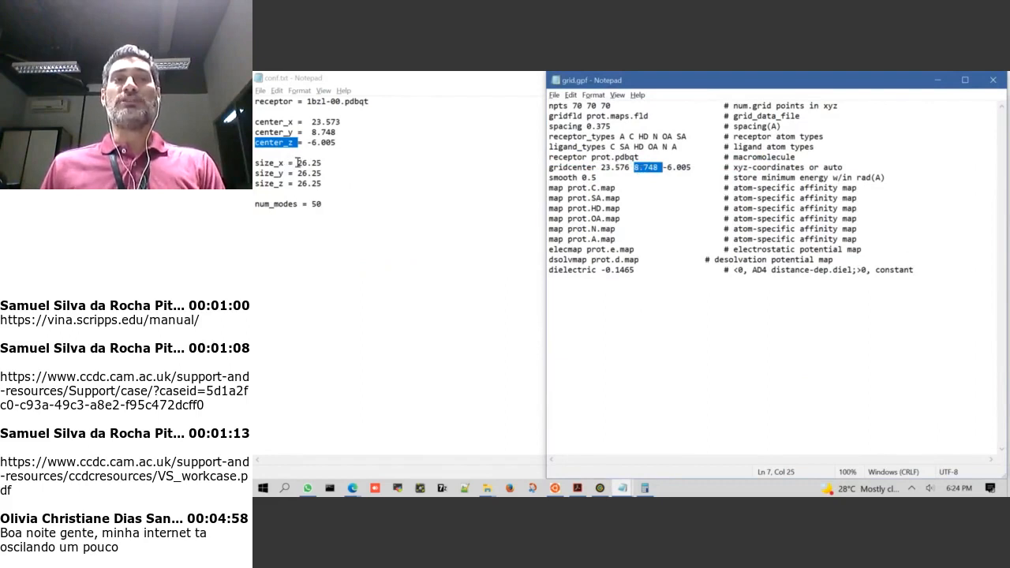
Compare the size_x value in conf.txt with the first npts value and the spacing in grid.gpf
left_click_drag(297, 163, 323, 163)
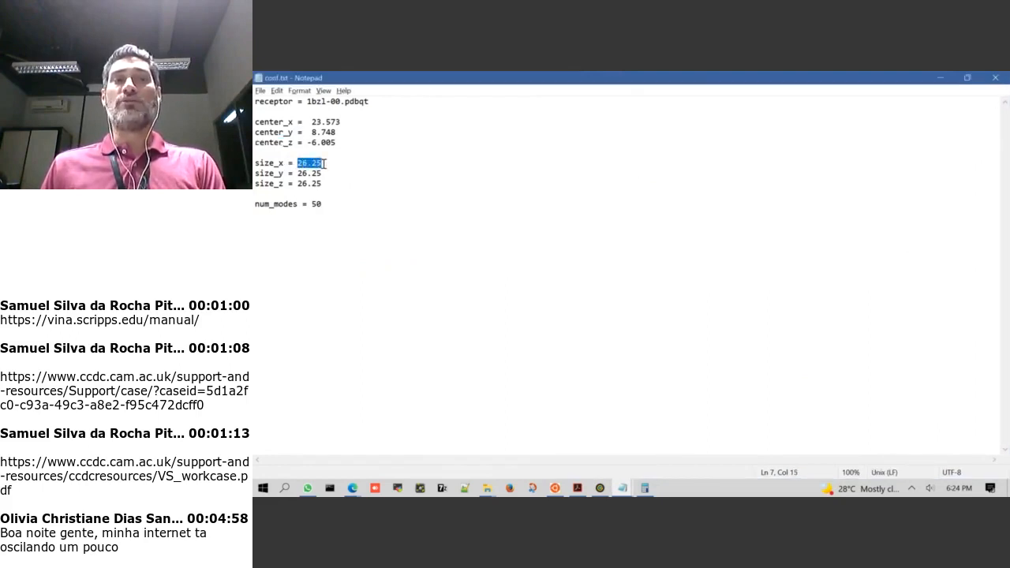
key("alt+Tab")
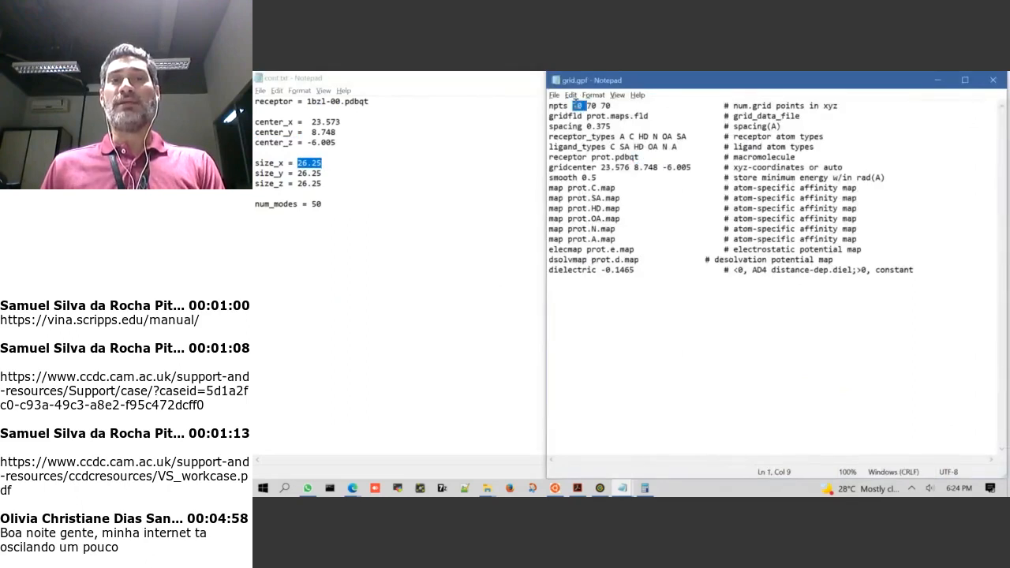
left_click_drag(587, 126, 611, 126)
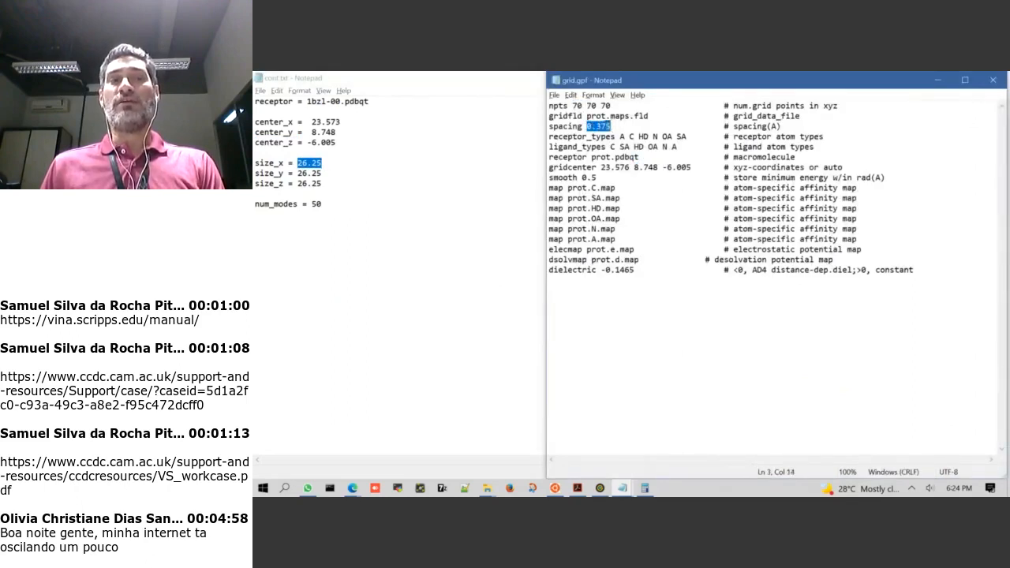
key("alt+Tab")
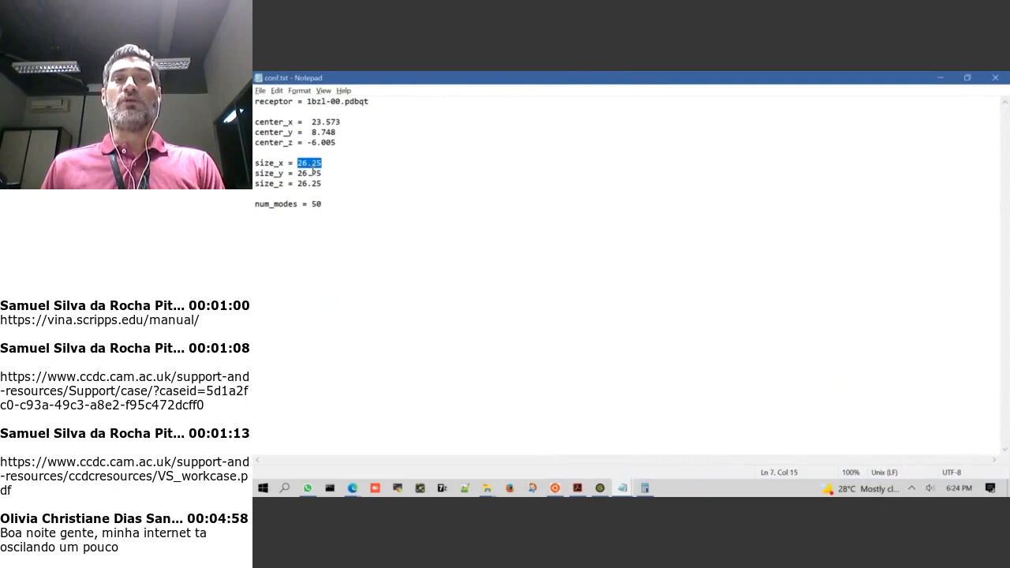
Match each of the three npts values in grid.gpf with the size entries in conf.txt
key("alt+Tab")
left_click_drag(600, 106, 723, 106)
left_click_drag(550, 105, 572, 106)
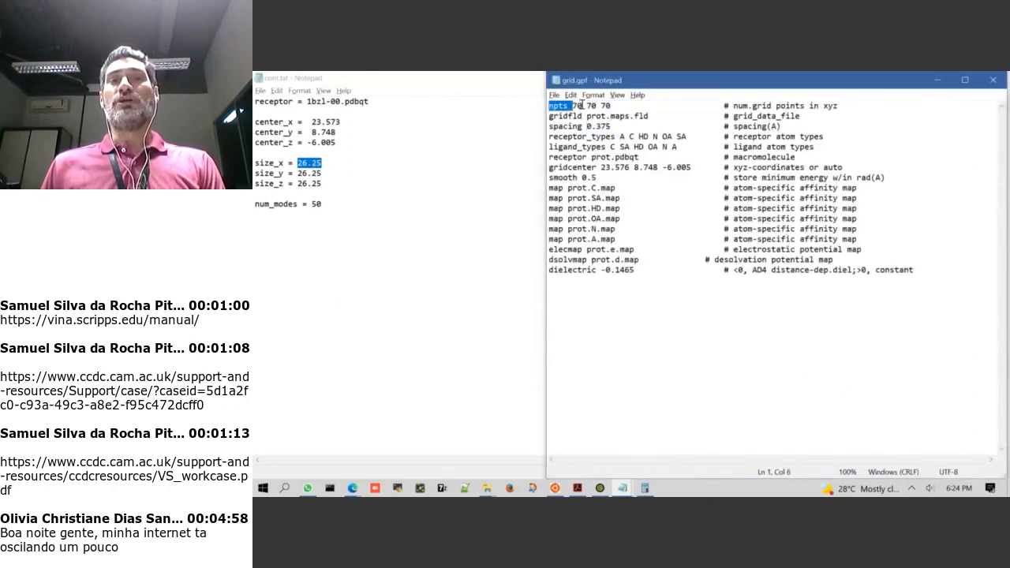
double_click(580, 105)
double_click(593, 107)
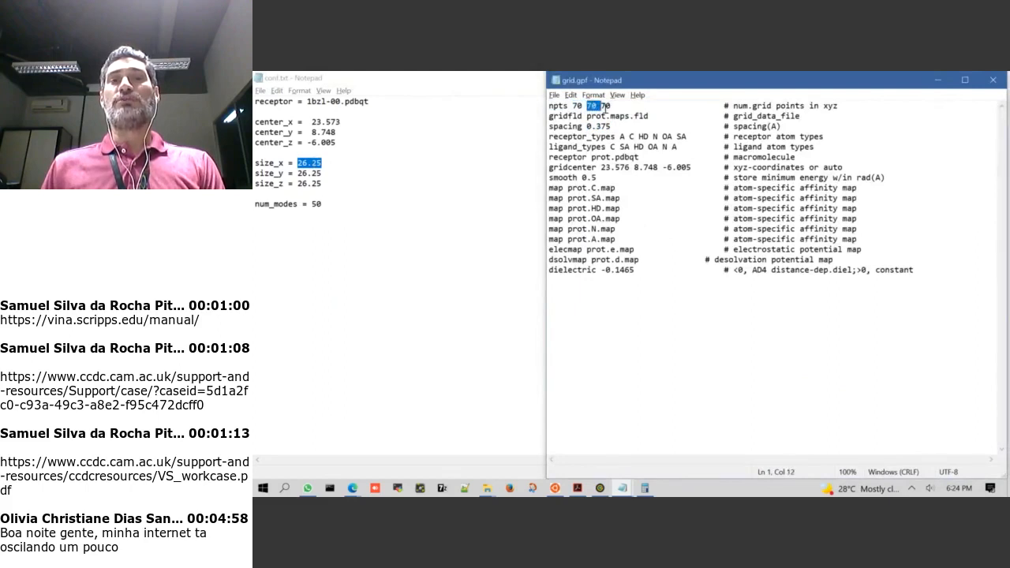
double_click(607, 107)
left_click(308, 177)
double_click(307, 175)
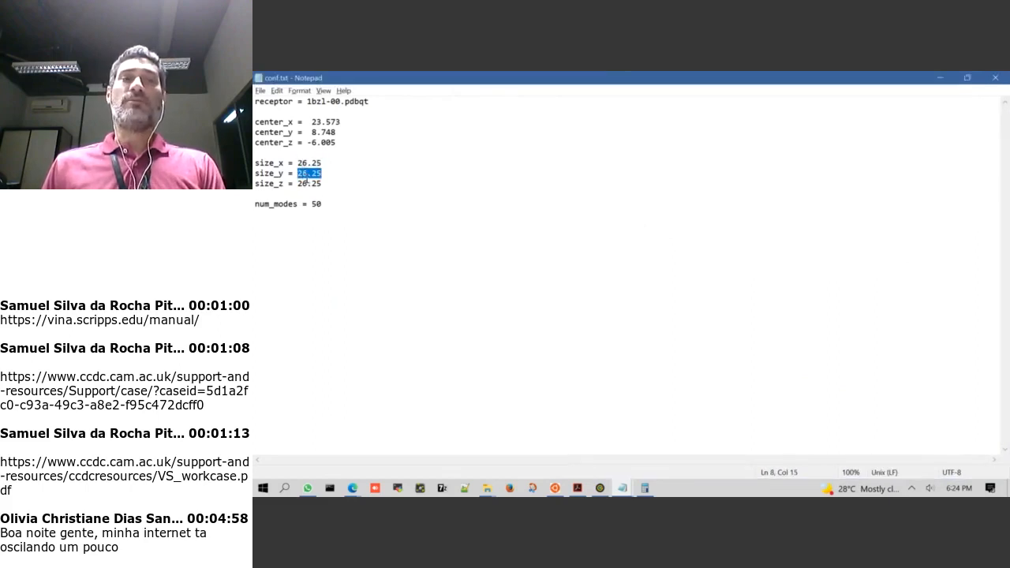
double_click(309, 183)
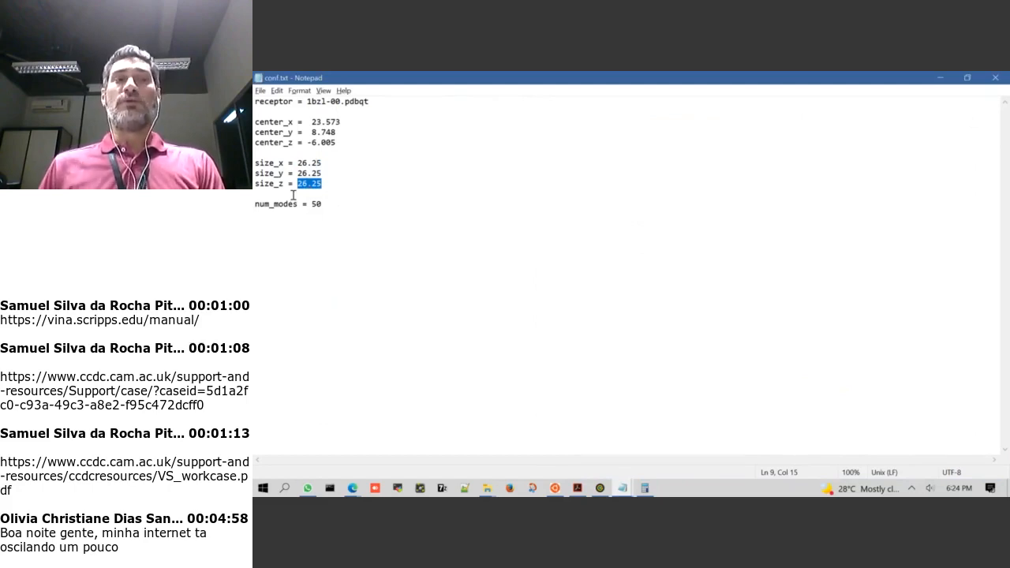
Switch to the Ubuntu terminal opened in the vina folder and maximize its window
key("alt+Tab")
key("alt+Tab")
key("alt+Tab")
key("alt+Tab")
key("alt+Tab")
key("alt+Tab")
key("alt+Tab")
key("alt+Tab")
key("alt+Tab")
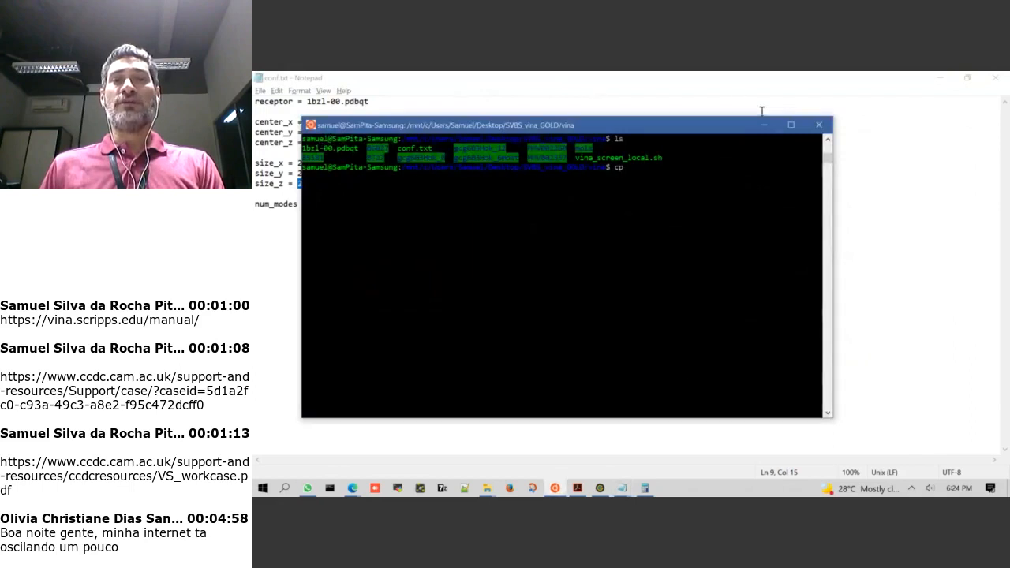
left_click(790, 124)
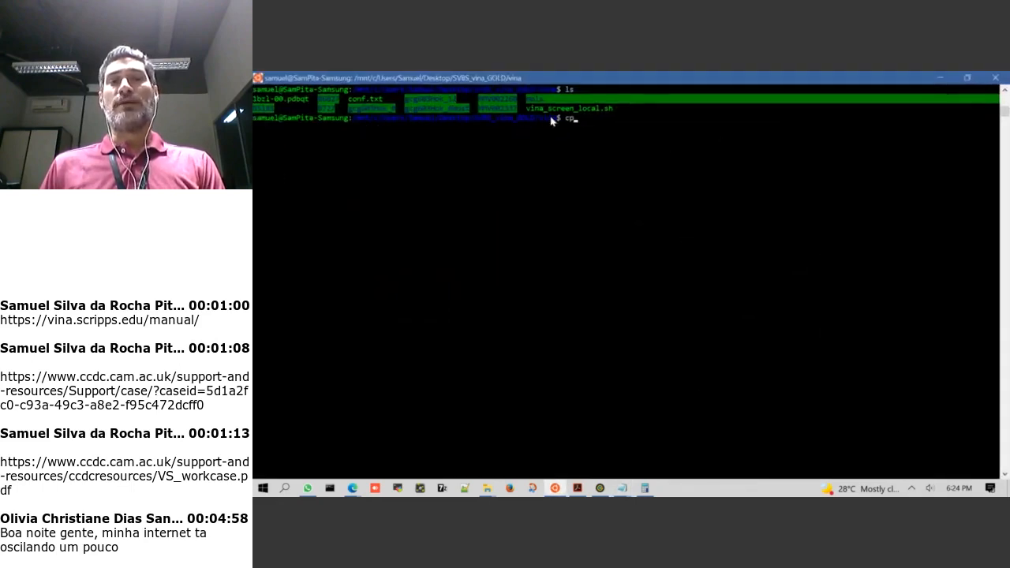
Discard the half-entered cp command, clear the terminal and list the contents of the vina folder
key("BackSpace")
key("BackSpace")
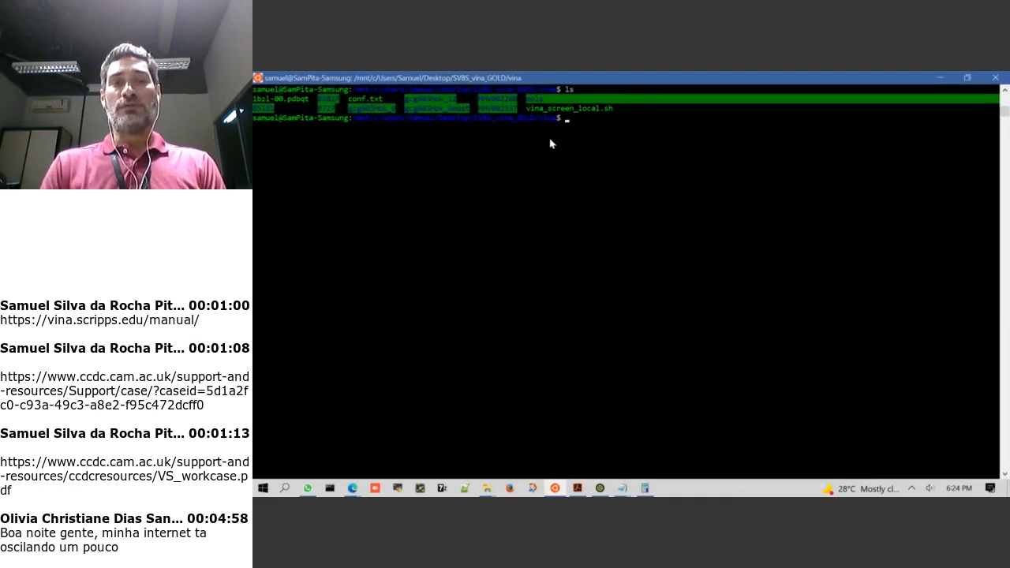
type("clear")
key("Return")
type("ls")
key("Return")
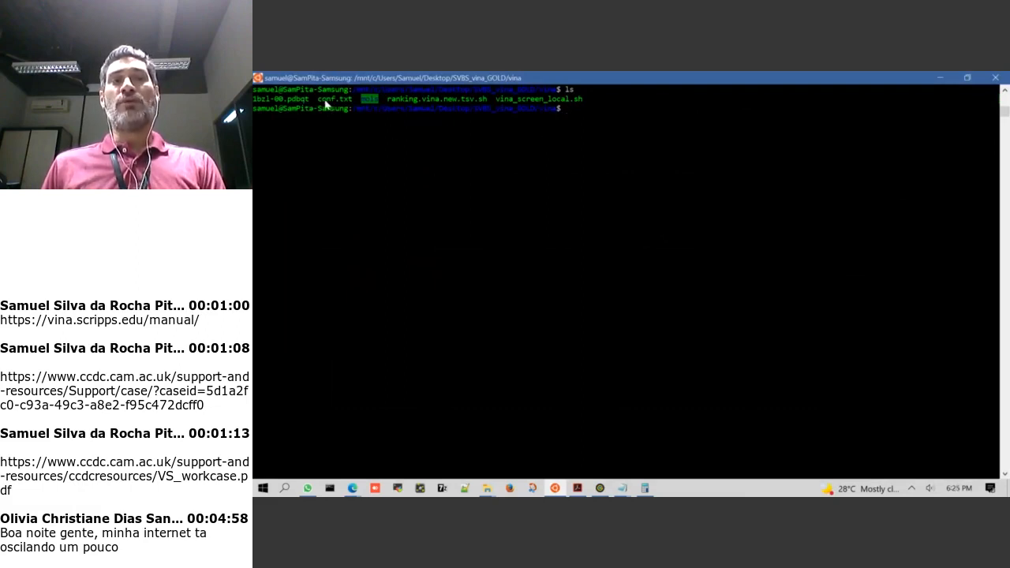
Point out the receptor file 1bzl-00.pdbqt, conf.txt and the mols folder in the directory listing
double_click(297, 104)
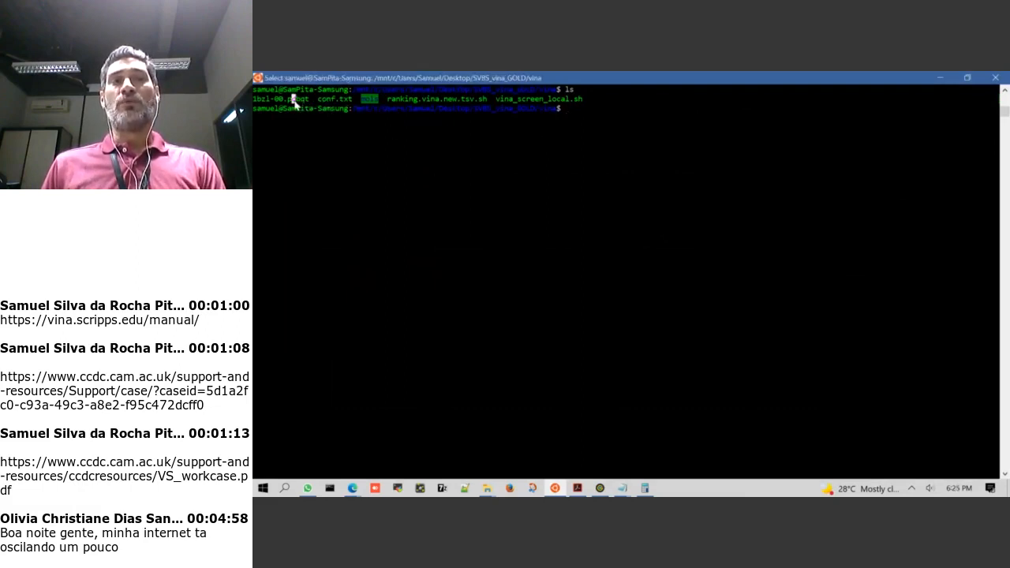
double_click(337, 101)
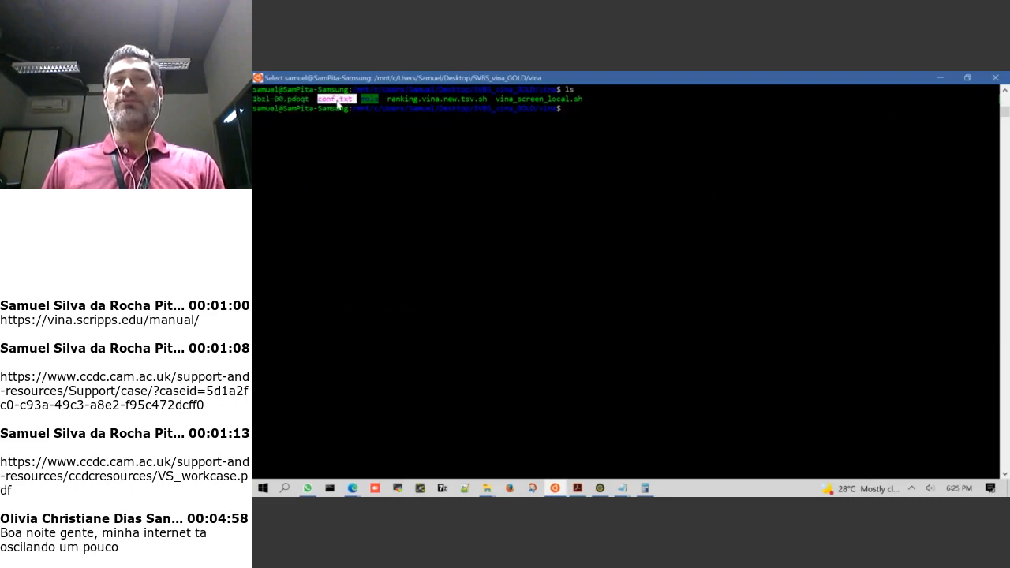
double_click(372, 102)
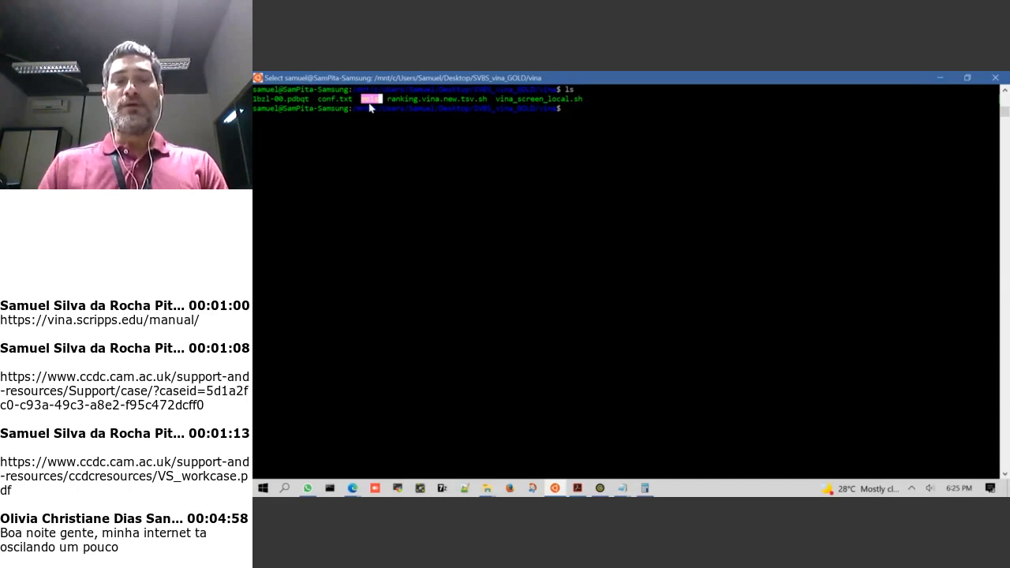
View the ligand file mols/B5181.pdbqt in vim, examine its torsion and atom records, and quit the editor
type("vim mols/B5")
key("Tab")
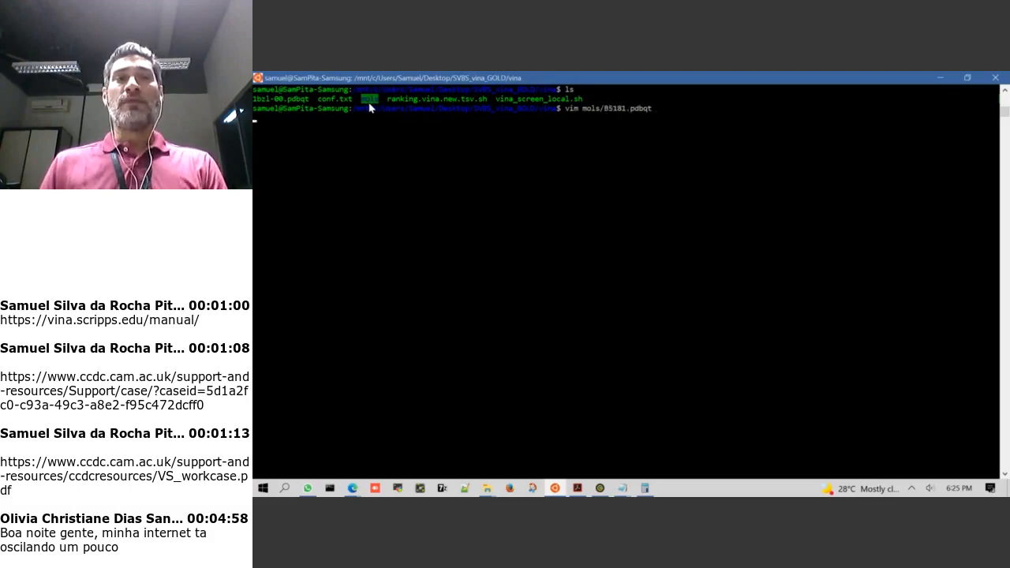
key("Return")
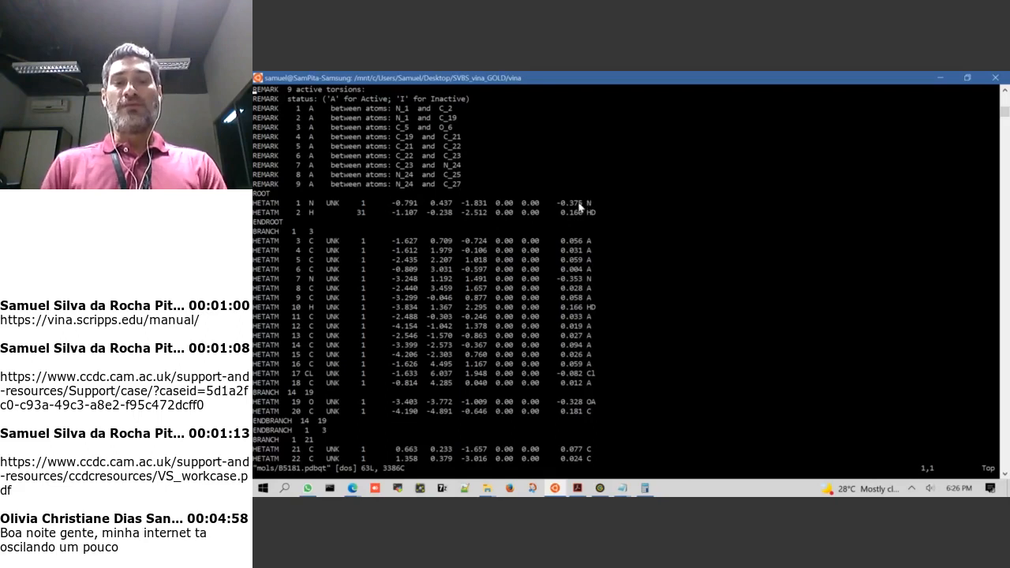
type(":")
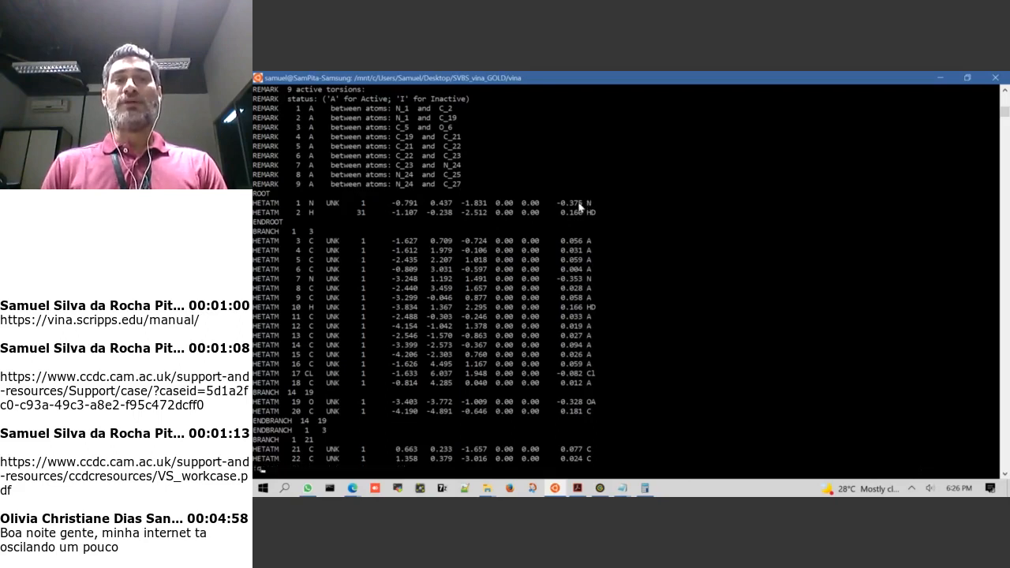
type("q")
key("Return")
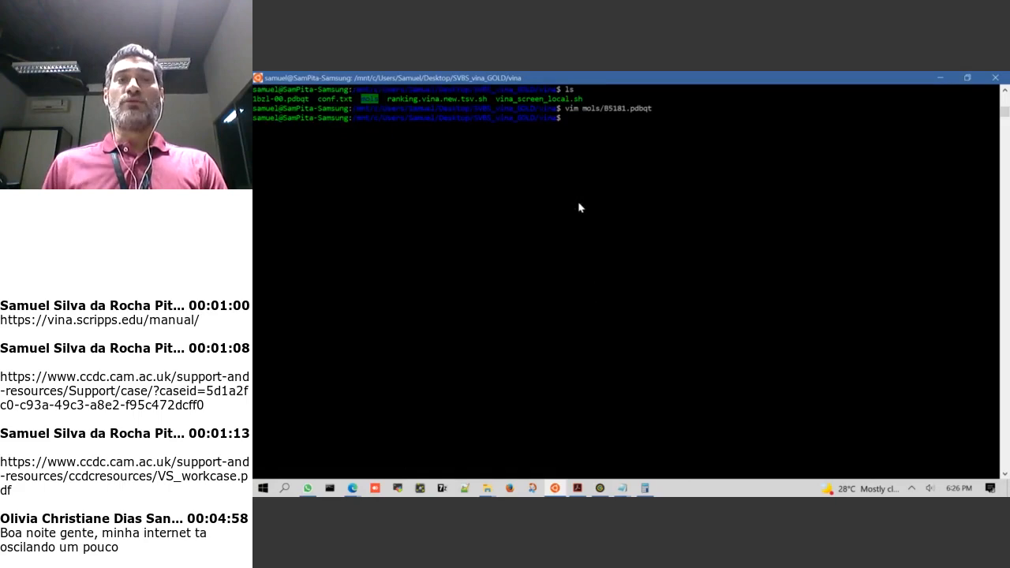
List the ligand files stored in the mols folder
type("ls mo")
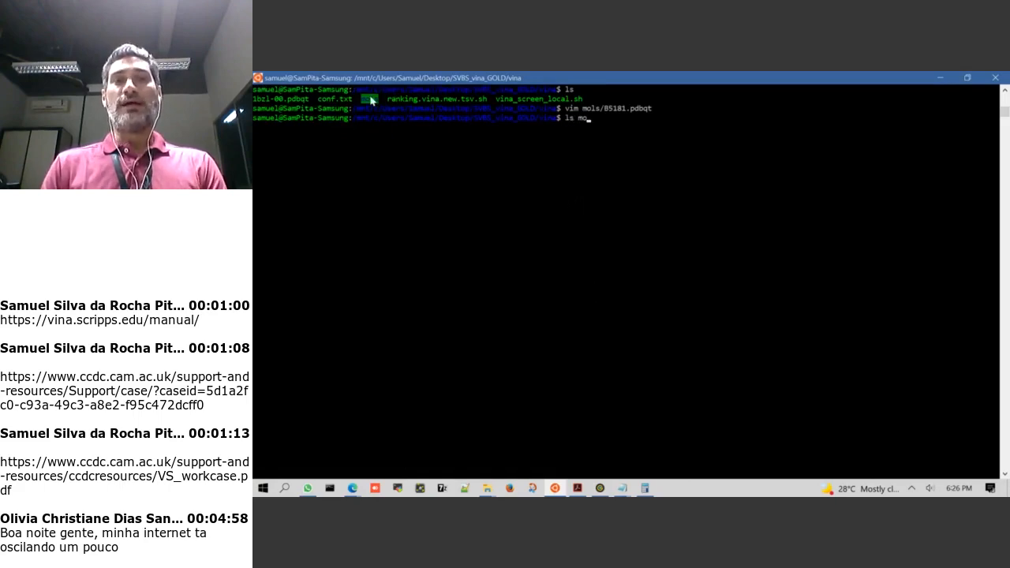
key("Tab")
key("Return")
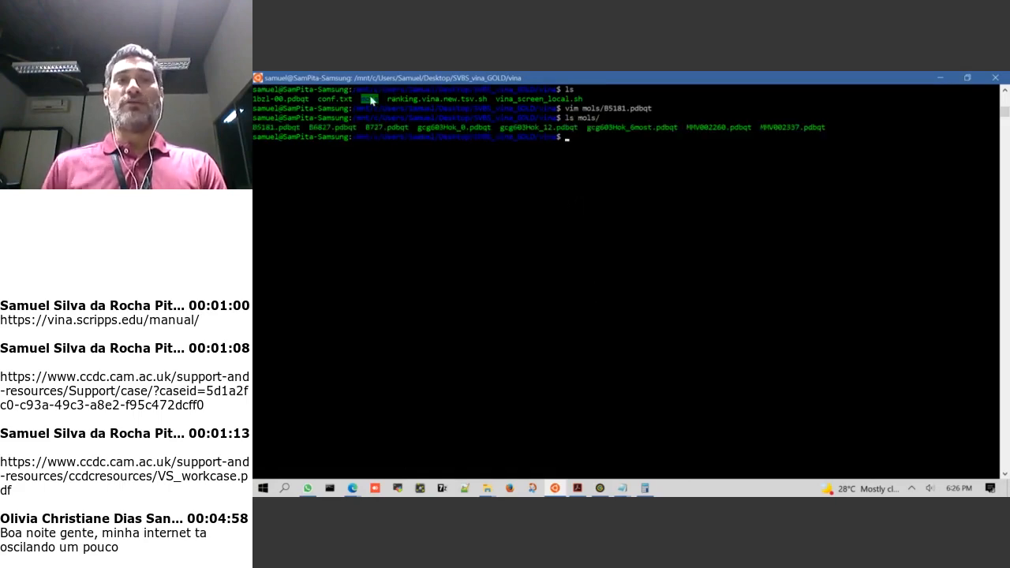
Go through the ligand files in the mols listing one by one, from B5181.pdbqt to MMV002337.pdbqt
left_click(281, 129)
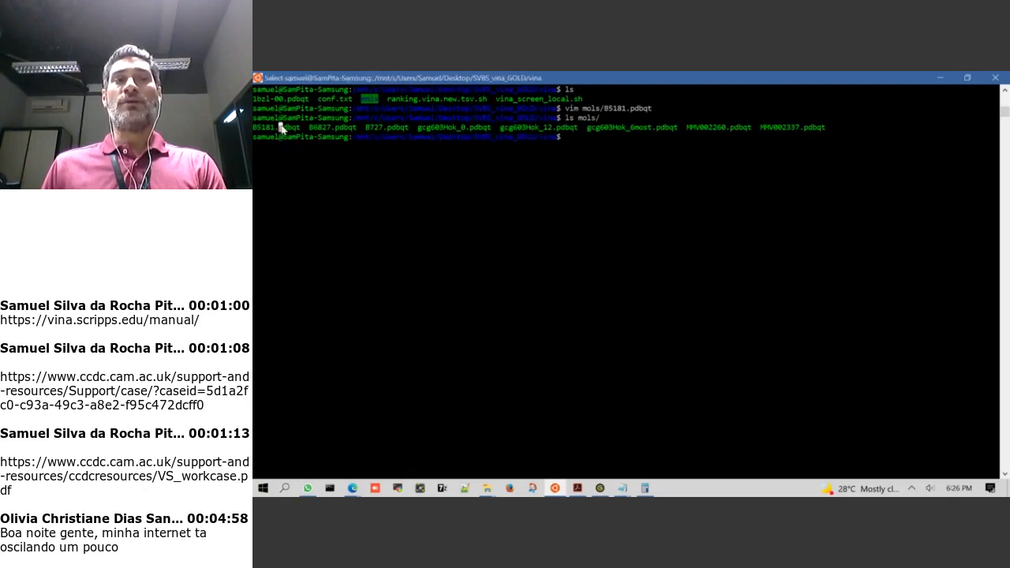
double_click(322, 131)
double_click(382, 131)
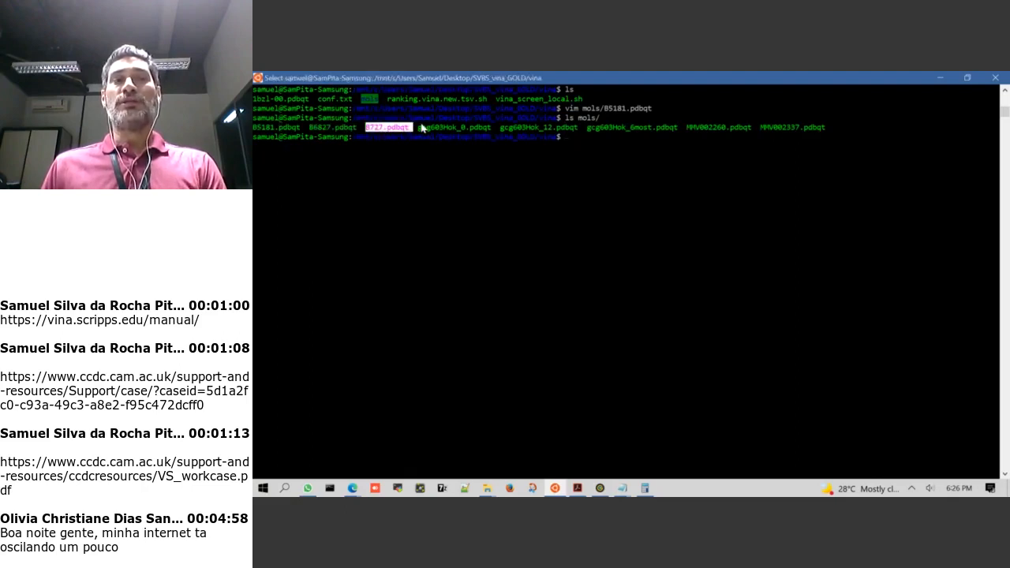
left_click(435, 131)
double_click(529, 131)
left_click(623, 129)
double_click(624, 129)
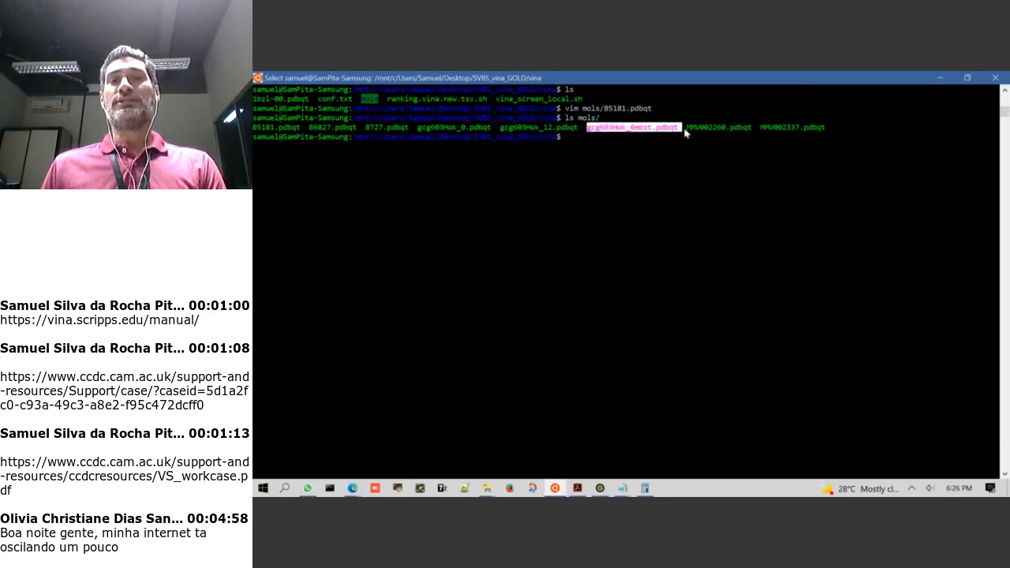
left_click(711, 128)
double_click(710, 129)
left_click(787, 129)
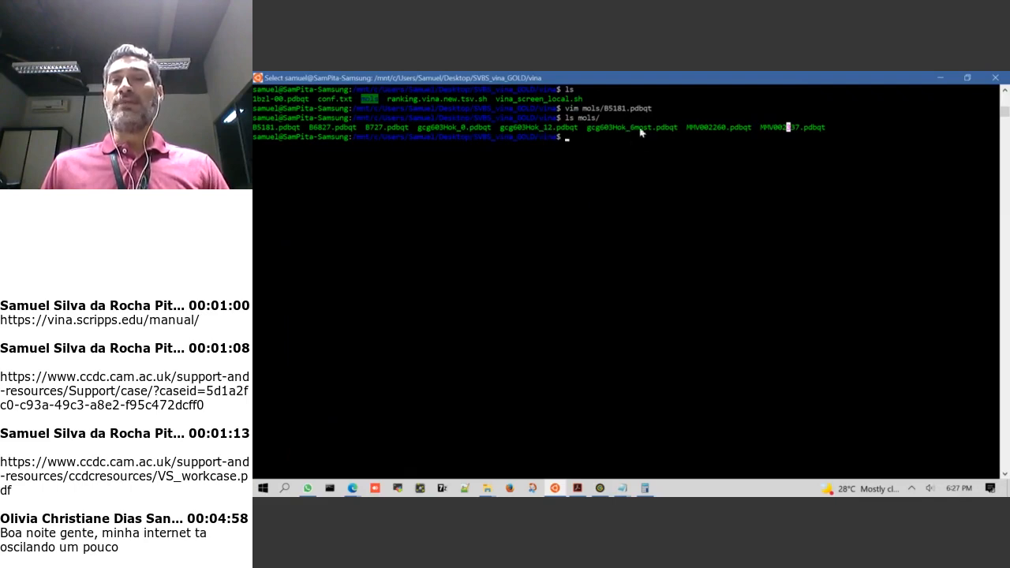
Single out the ligands B5181, B6827, B727, MMV002260 and MMV002337 in the mols listing
double_click(293, 128)
double_click(339, 128)
double_click(395, 129)
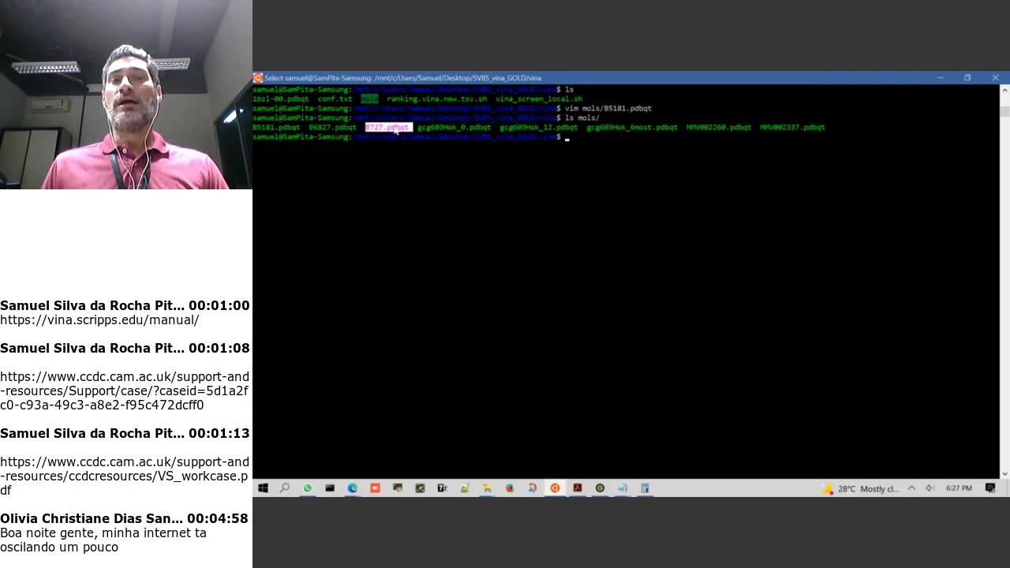
double_click(705, 128)
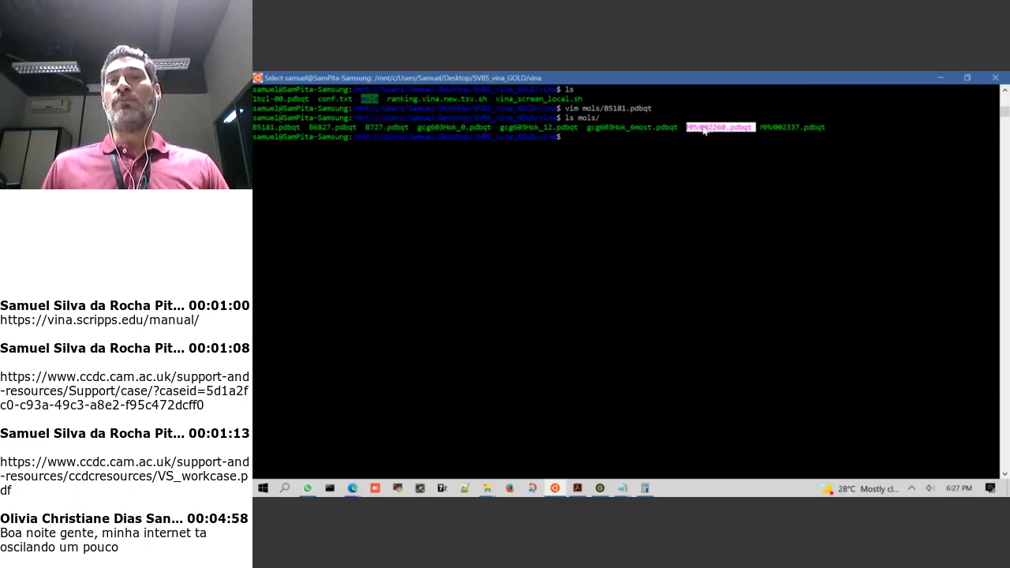
left_click(791, 133)
double_click(781, 133)
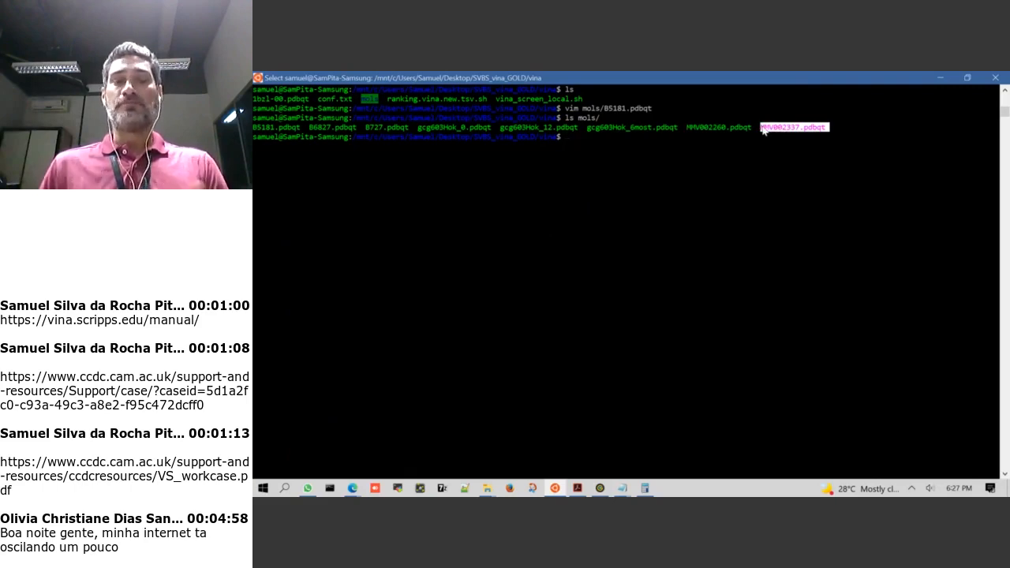
Clear the terminal and list the vina folder's contents again
right_click(763, 131)
key("ctrl+l")
type("ls")
key("Return")
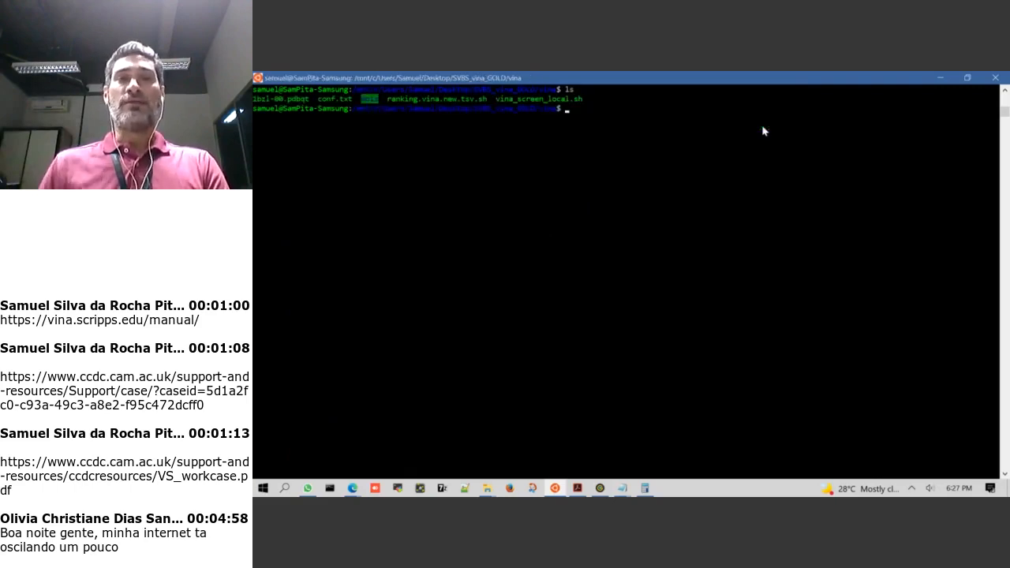
Point out 1bzl-00.pdbqt, conf.txt and the script vina_screen_local.sh in the directory listing
double_click(284, 101)
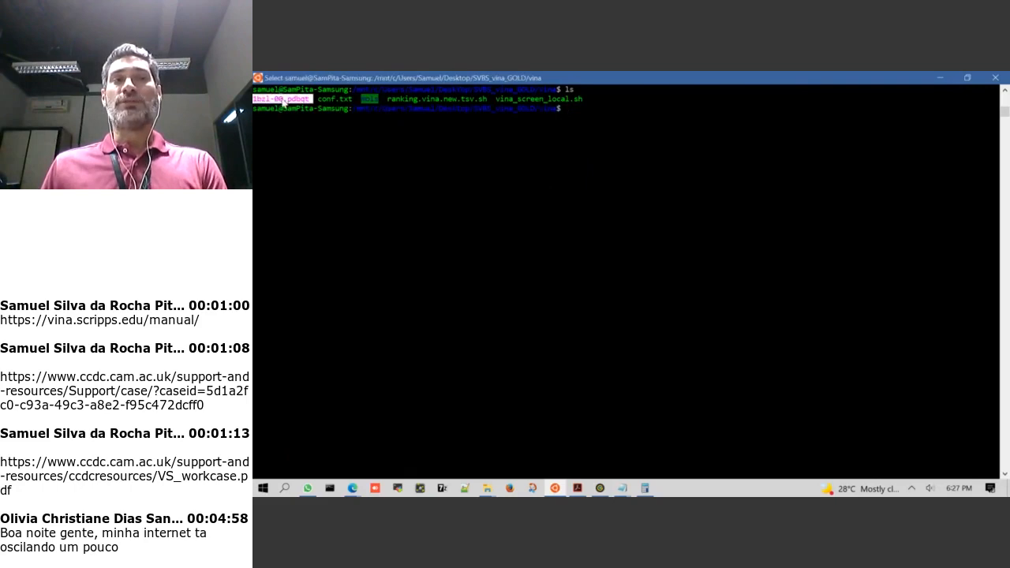
double_click(337, 103)
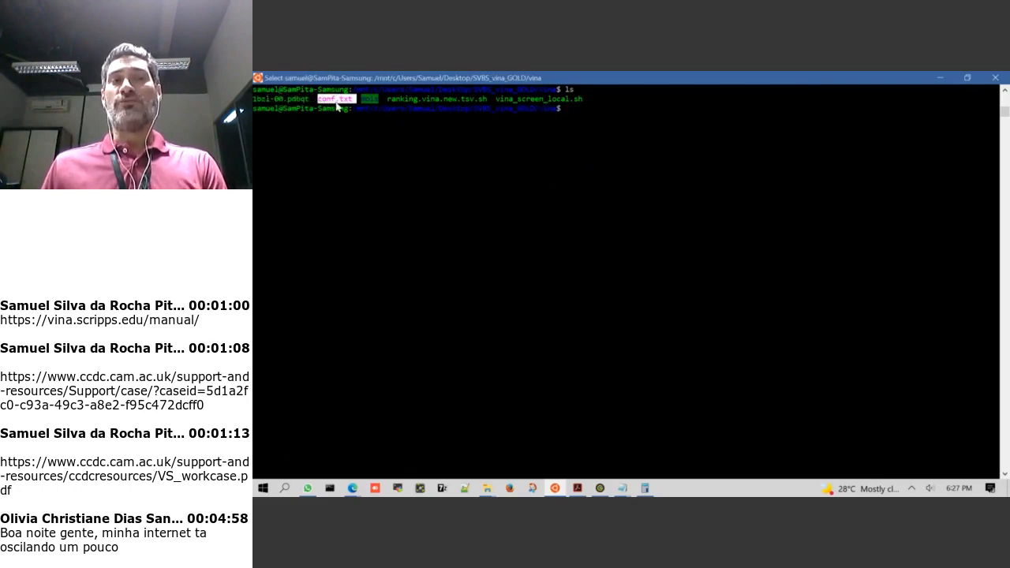
double_click(527, 100)
left_click(528, 100)
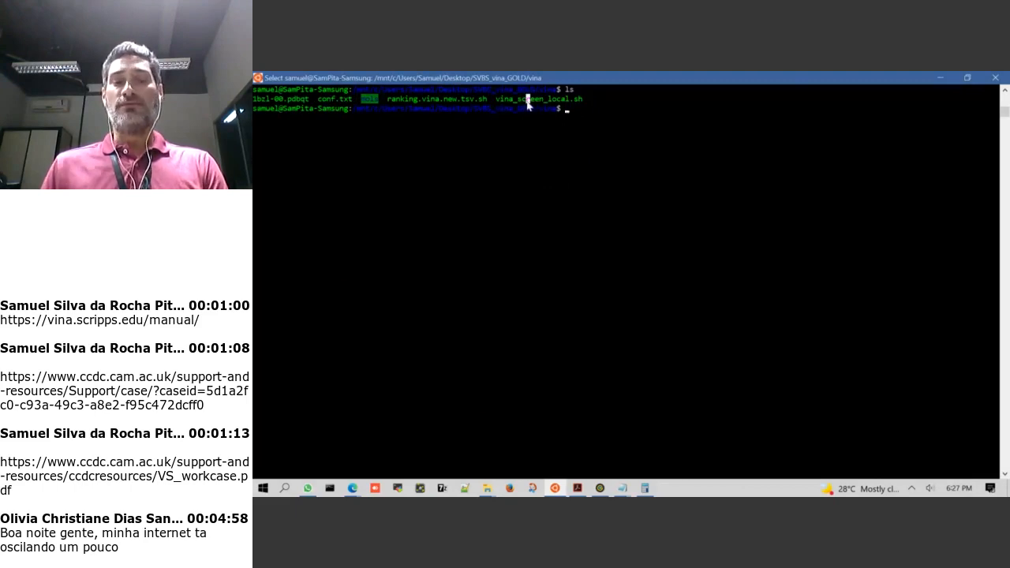
Display the script vina_screen_local.sh with less and read its loop over the ligand files
type("less")
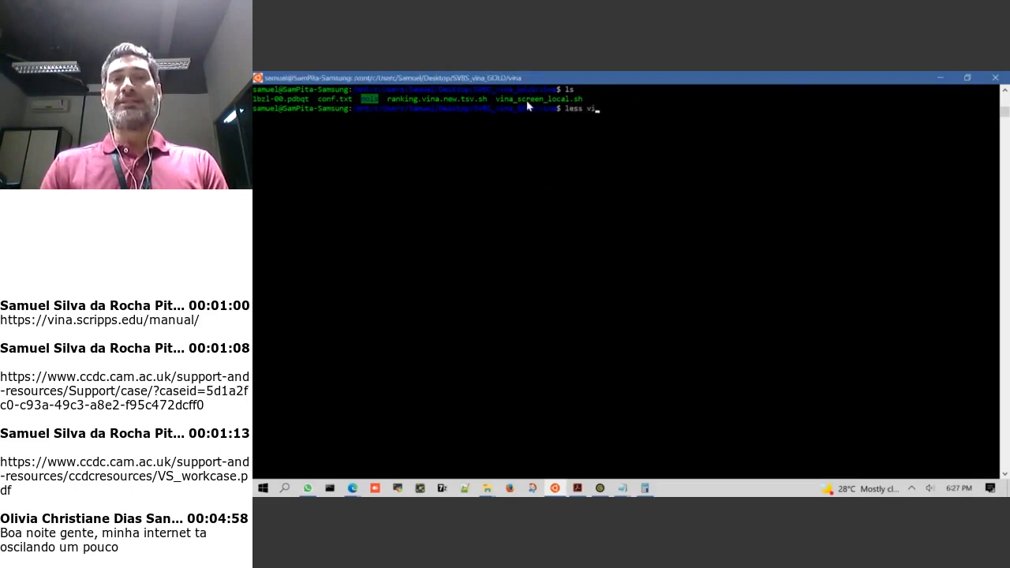
type(" vi")
key("Tab")
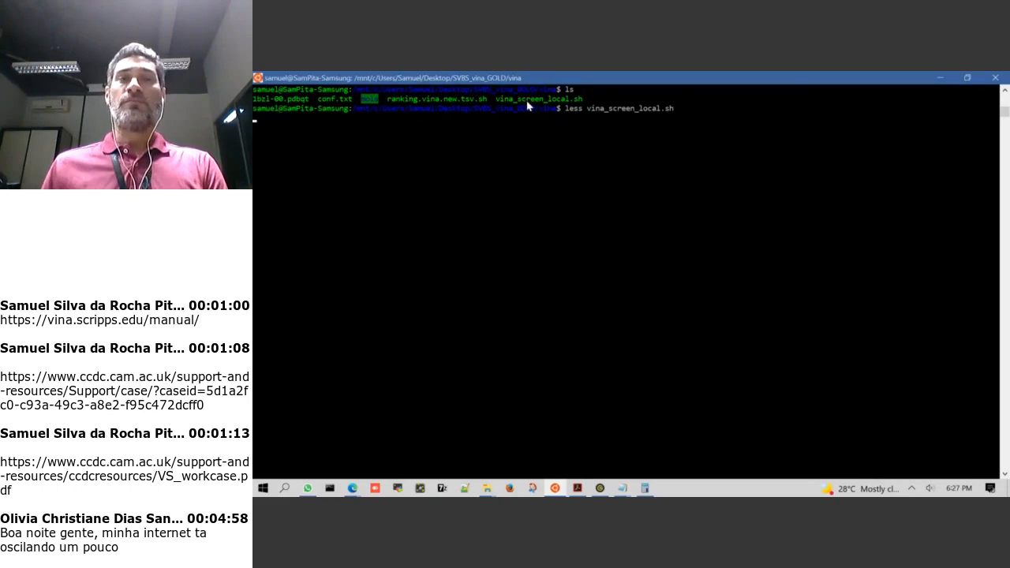
key("Return")
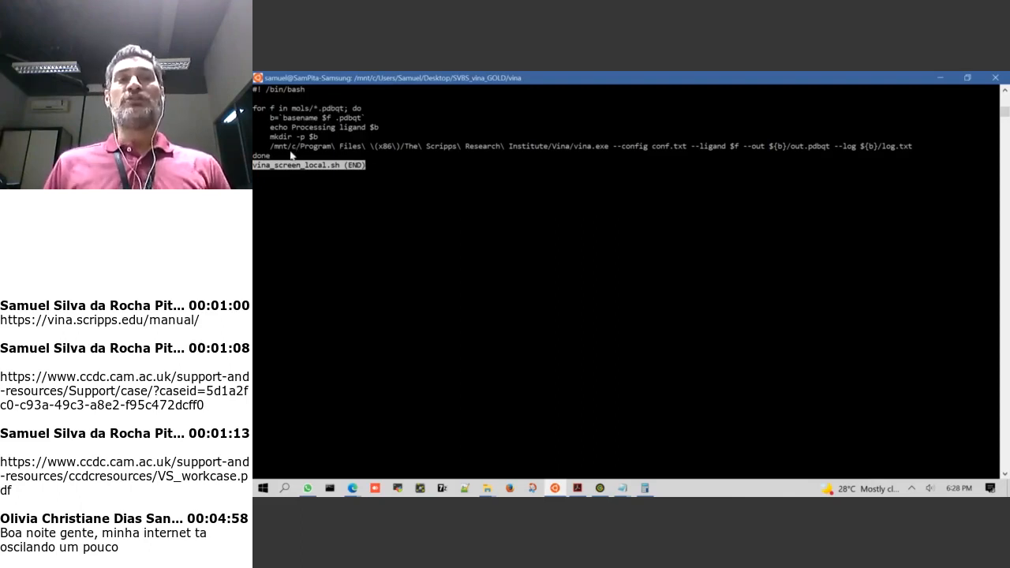
Examine the vina.exe path and the --config conf.txt and --ligand $f arguments in the script's docking command
left_click_drag(271, 147, 609, 151)
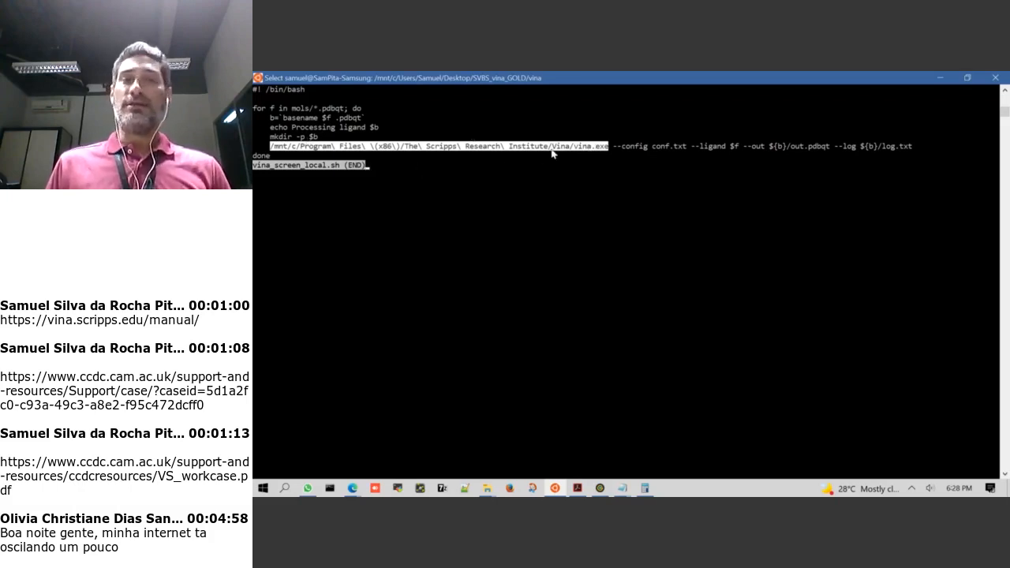
left_click_drag(615, 152, 685, 154)
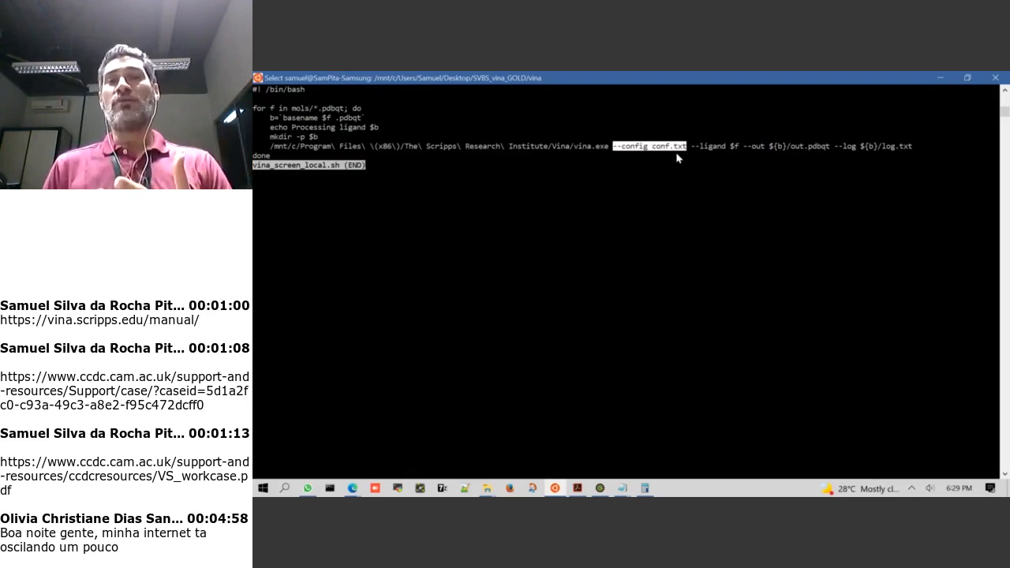
left_click_drag(691, 147, 737, 152)
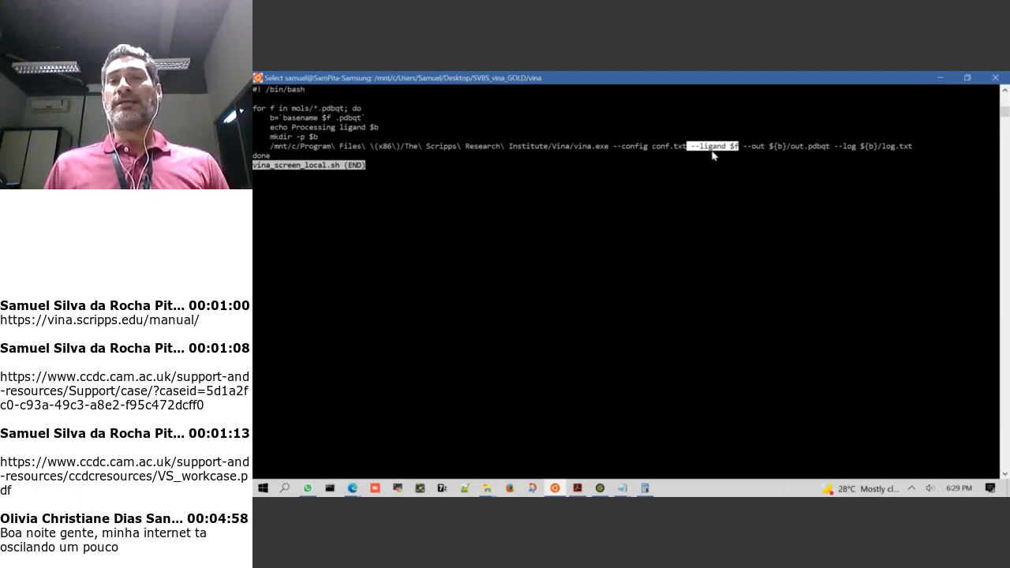
Examine the --out ${b}/out.pdbqt and --log ${b}/log.txt arguments in the docking command, and close the script view
left_click_drag(743, 152, 858, 156)
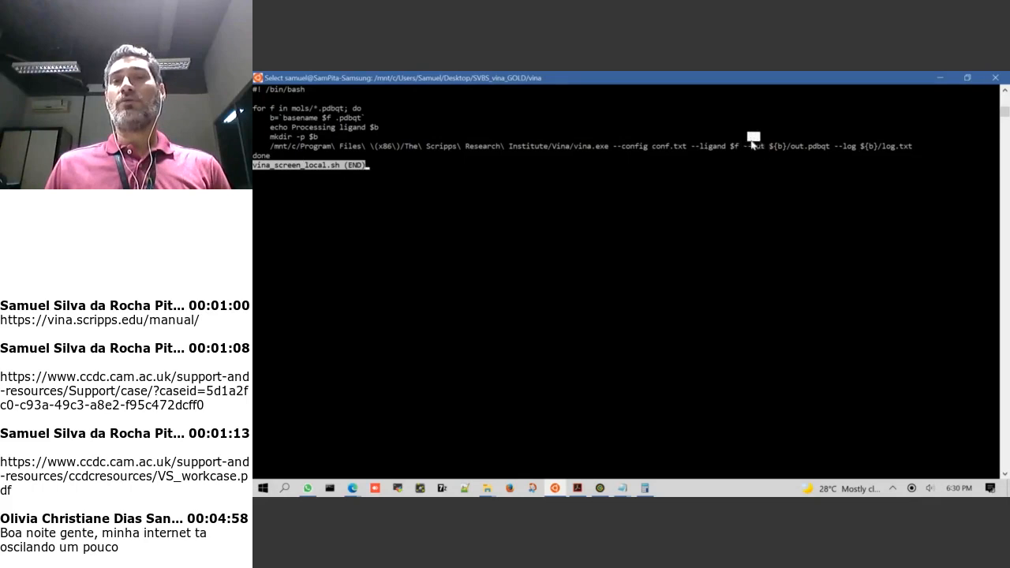
left_click_drag(756, 137, 752, 148)
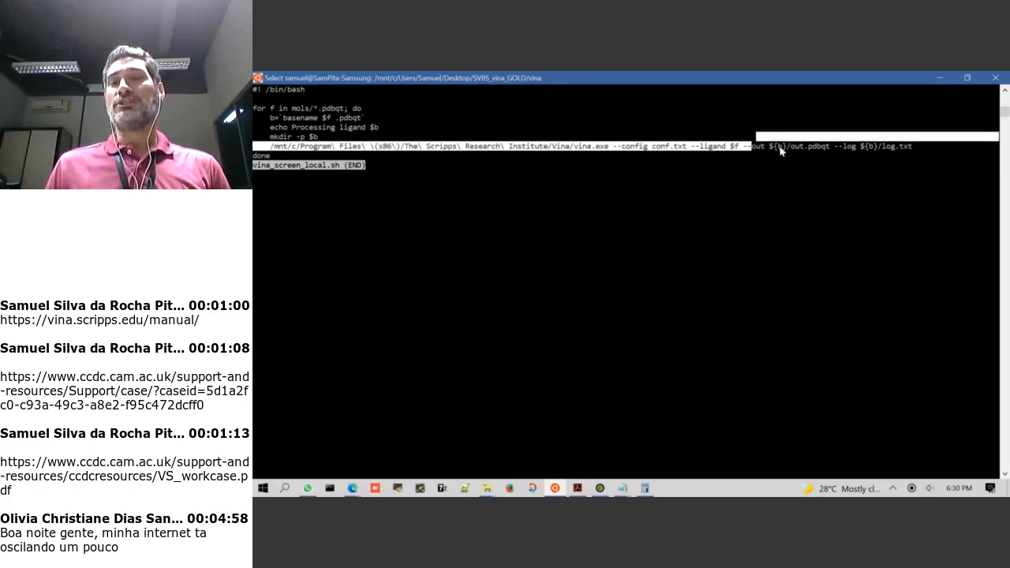
left_click(774, 150)
left_click_drag(772, 153, 792, 153)
double_click(812, 150)
left_click_drag(882, 155, 908, 157)
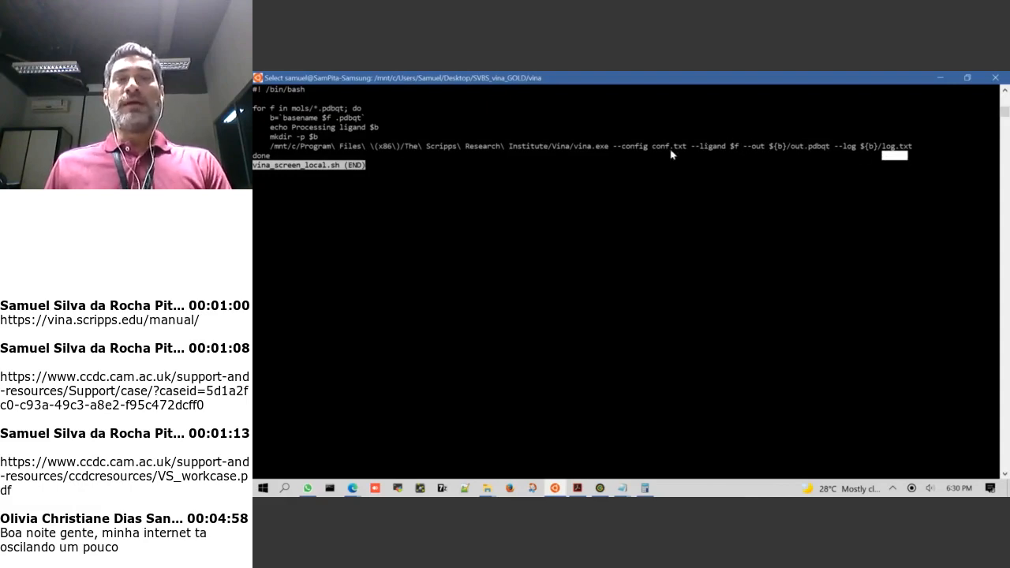
key("Escape")
key("q")
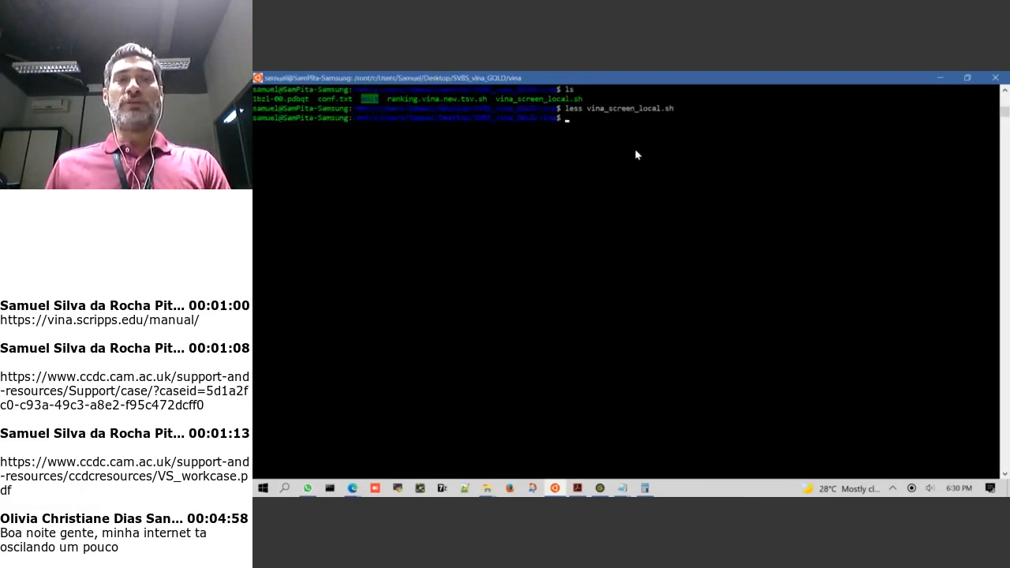
Clear the script output from the terminal and list the files in the vina folder
type("clear")
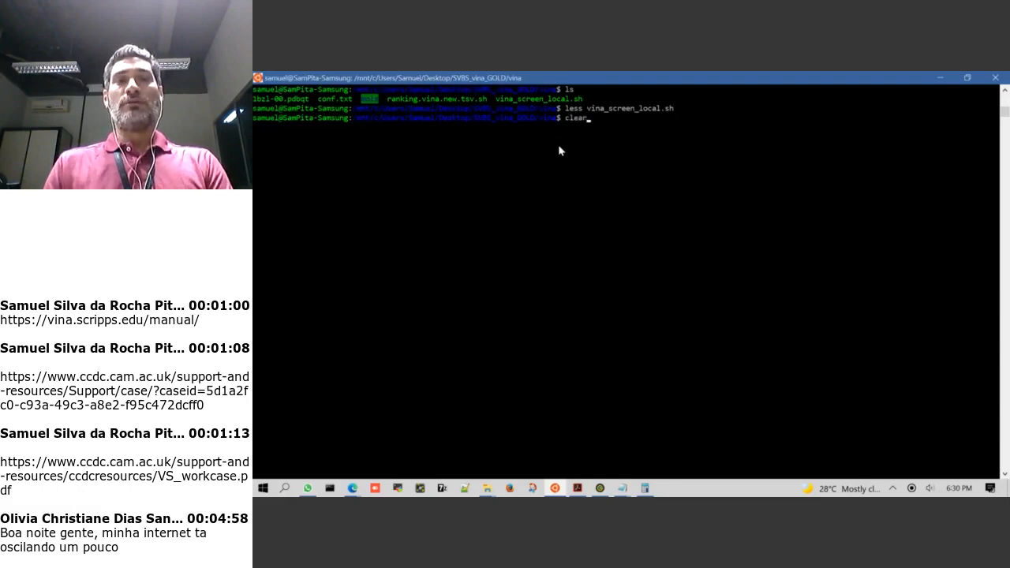
key("Return")
type("ls")
key("Return")
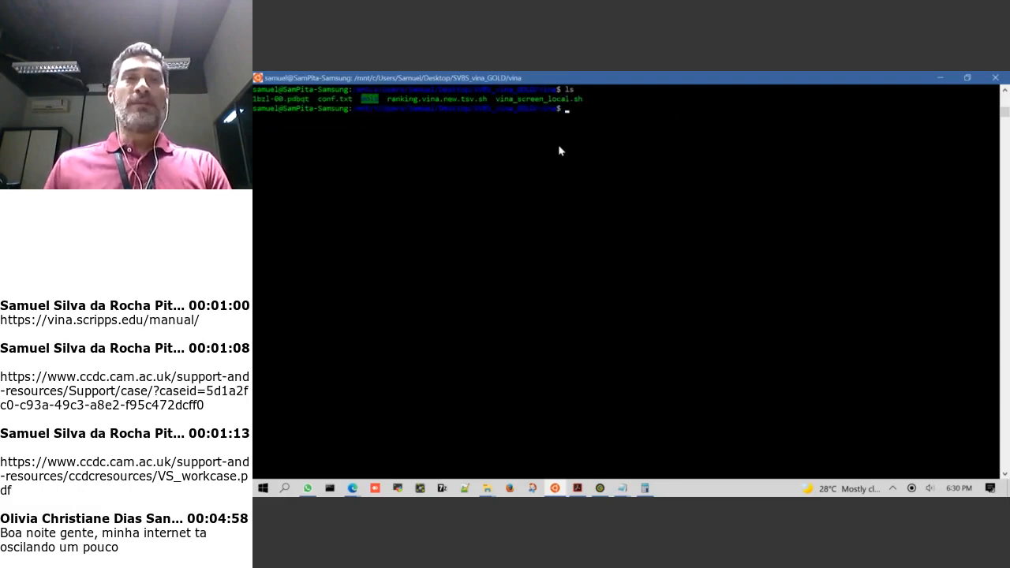
Review the docking inputs in the listing: the receptor 1bzl-00.pdbqt, conf.txt and the mols folder
double_click(277, 100)
left_click(334, 101)
double_click(333, 100)
left_click(369, 100)
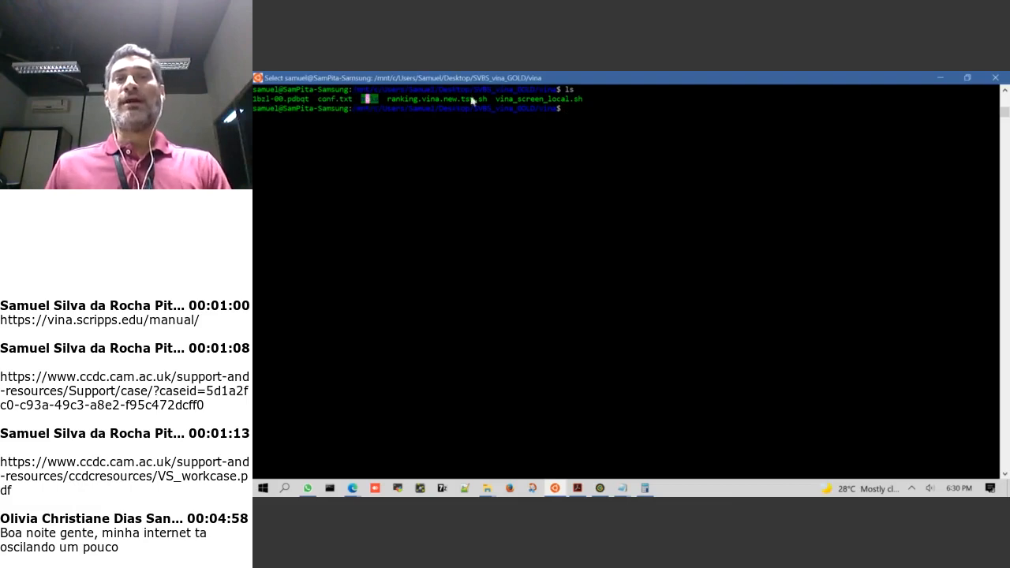
double_click(507, 100)
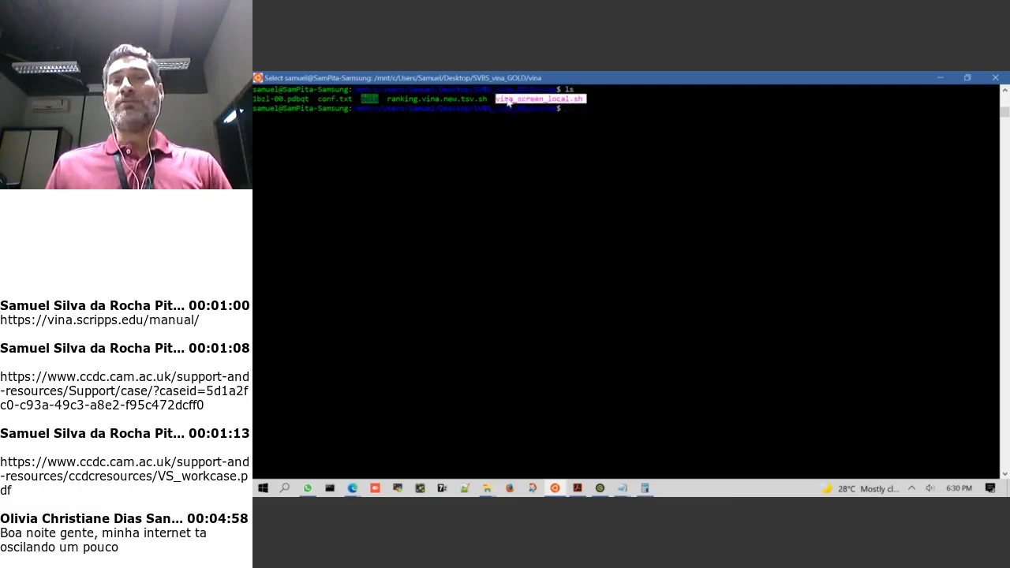
left_click(473, 127)
type("wc -l")
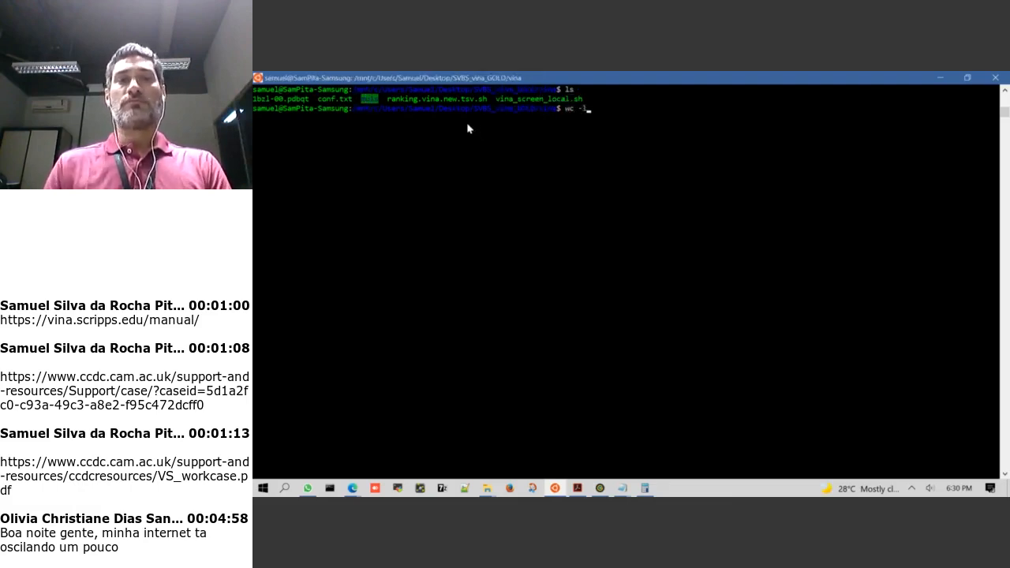
key("Return")
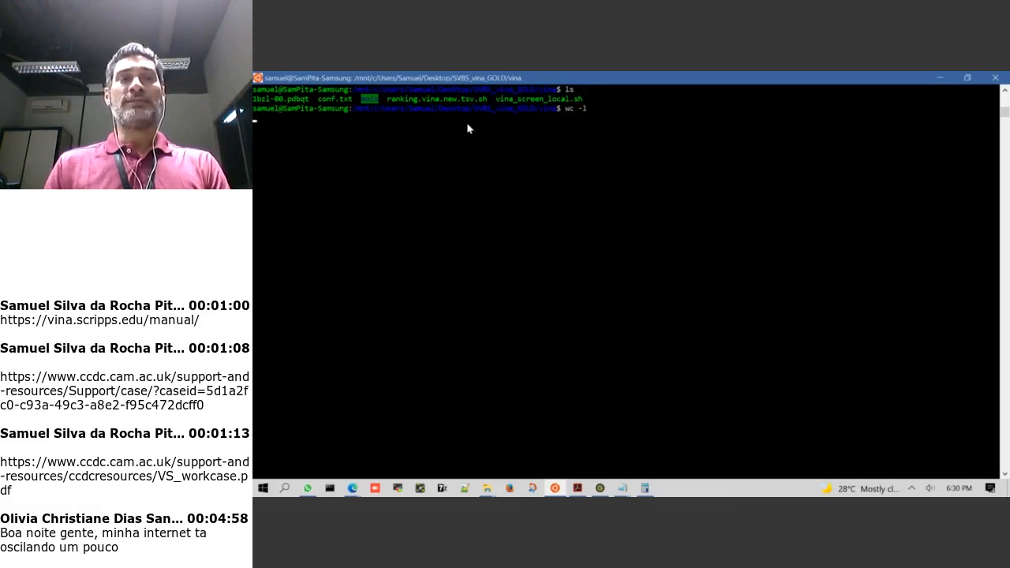
key("ctrl+c")
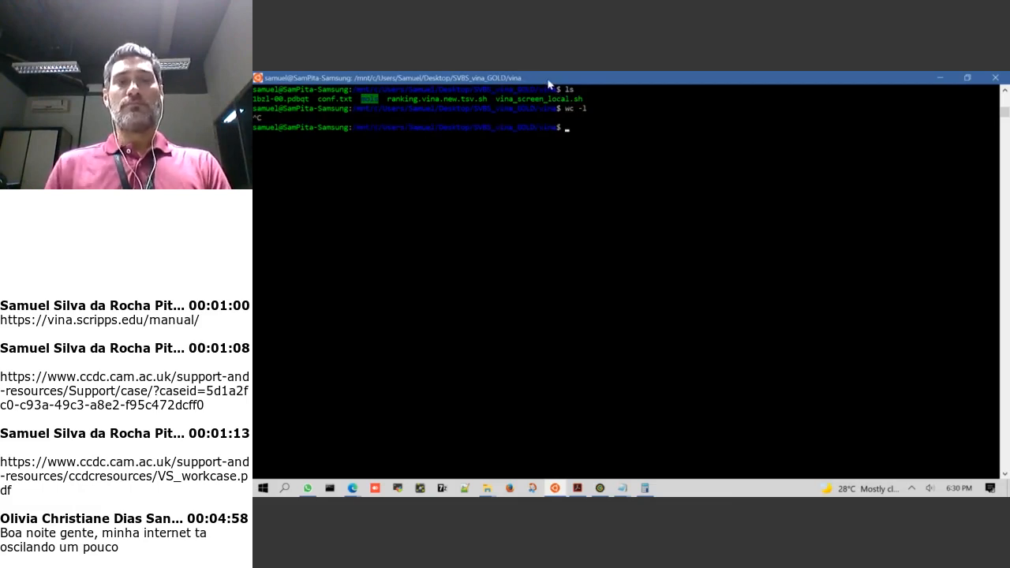
List the vina folder's contents, first as plain names and again in long format with ls -l
type("ls")
key("Return")
type("ls -l")
key("Return")
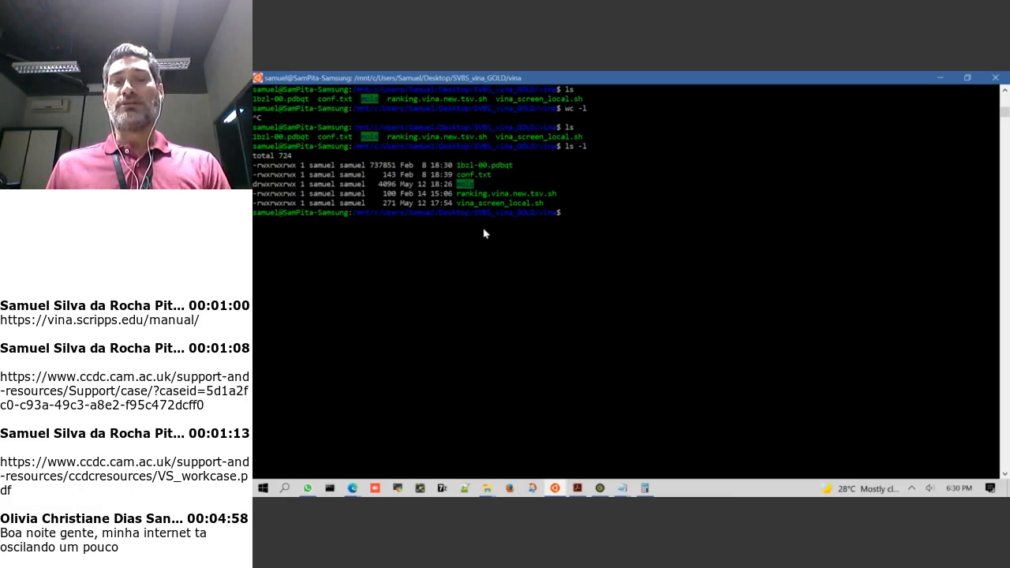
Run the vina_screen_local.sh script with sh to start the docking, and highlight the name of the ligand being processed
type("sh vi")
key("Tab")
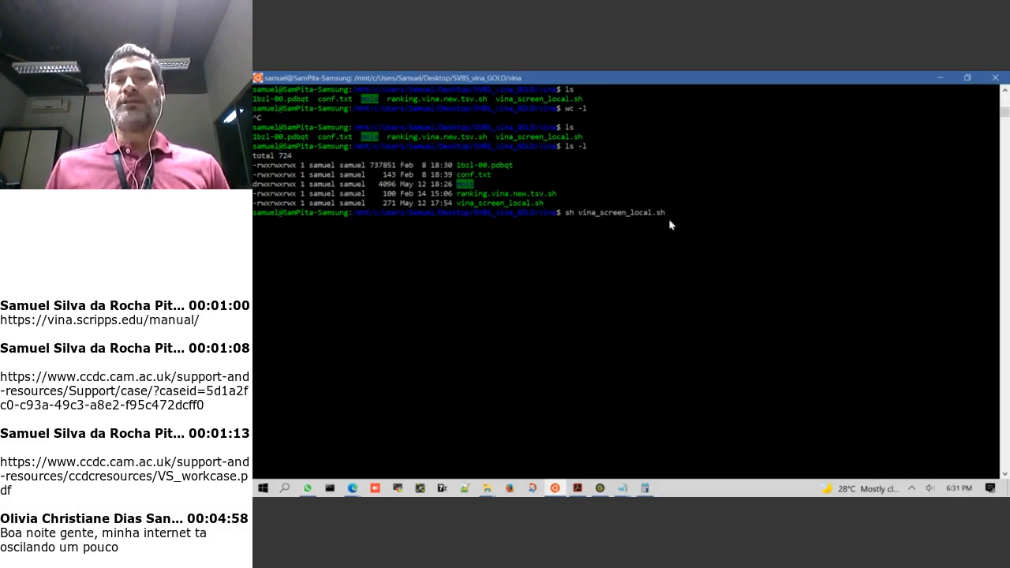
key("Return")
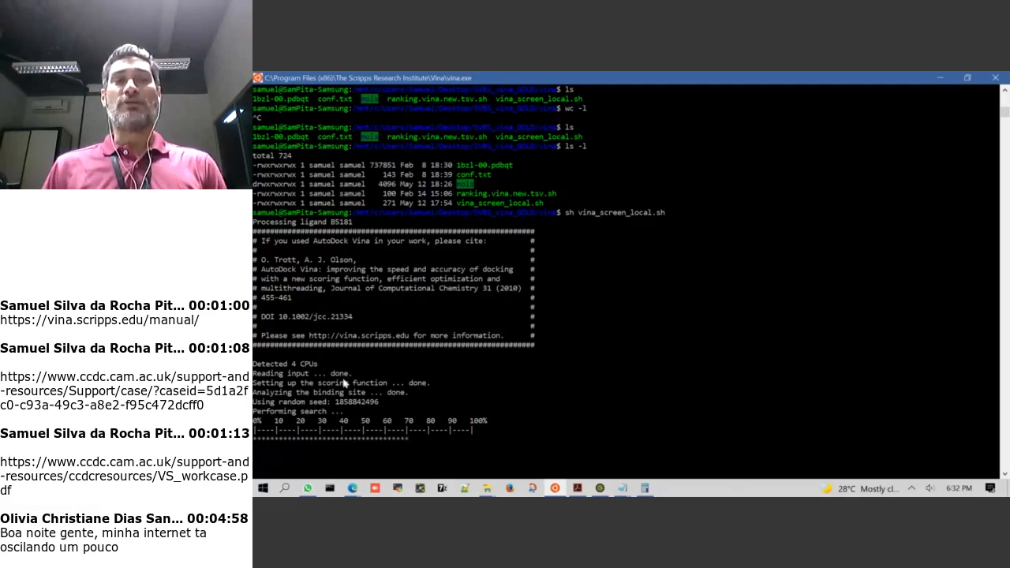
double_click(341, 223)
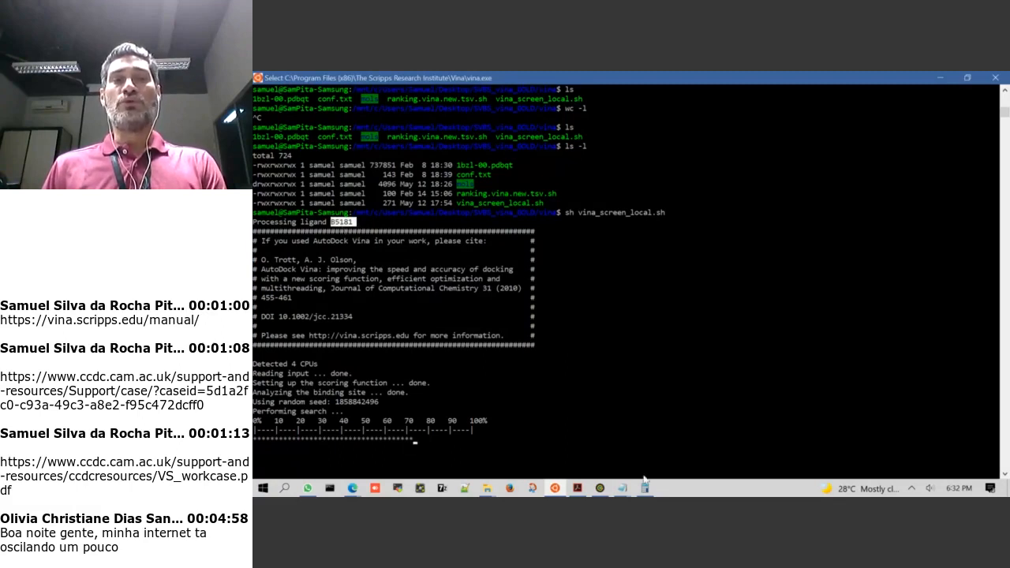
Switch to the ConferênciaWeb meeting in the browser and change the screen sharing to show the Hermes window
key("alt+Tab")
key("alt+Tab")
key("alt+Tab")
key("alt+Tab")
key("alt+Tab")
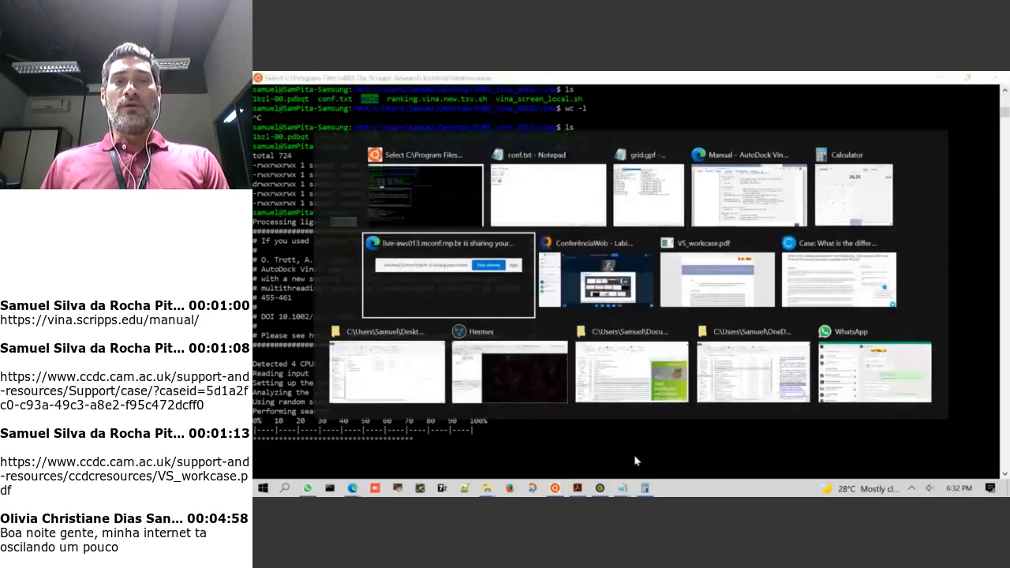
key("alt+Tab")
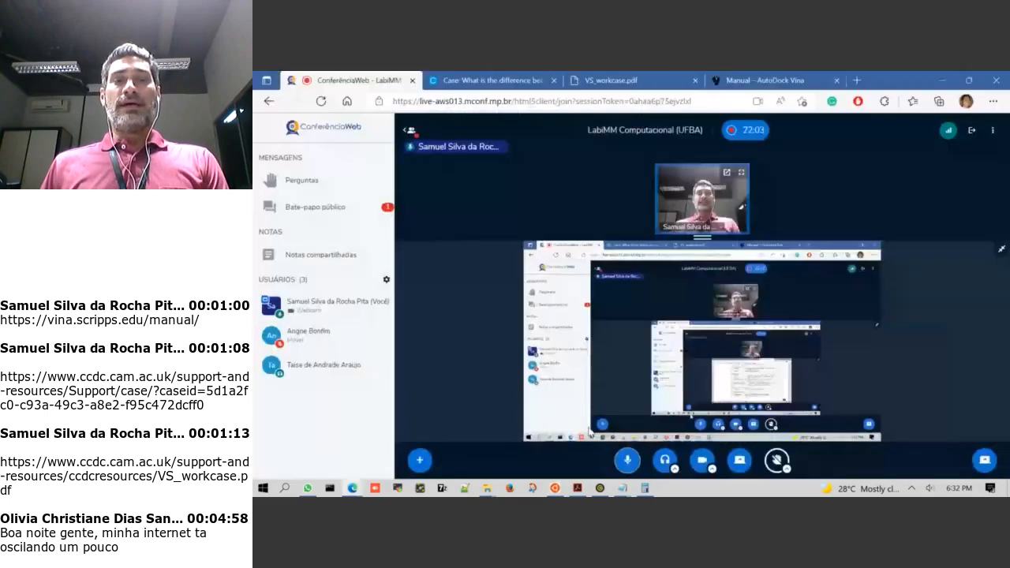
left_click(740, 467)
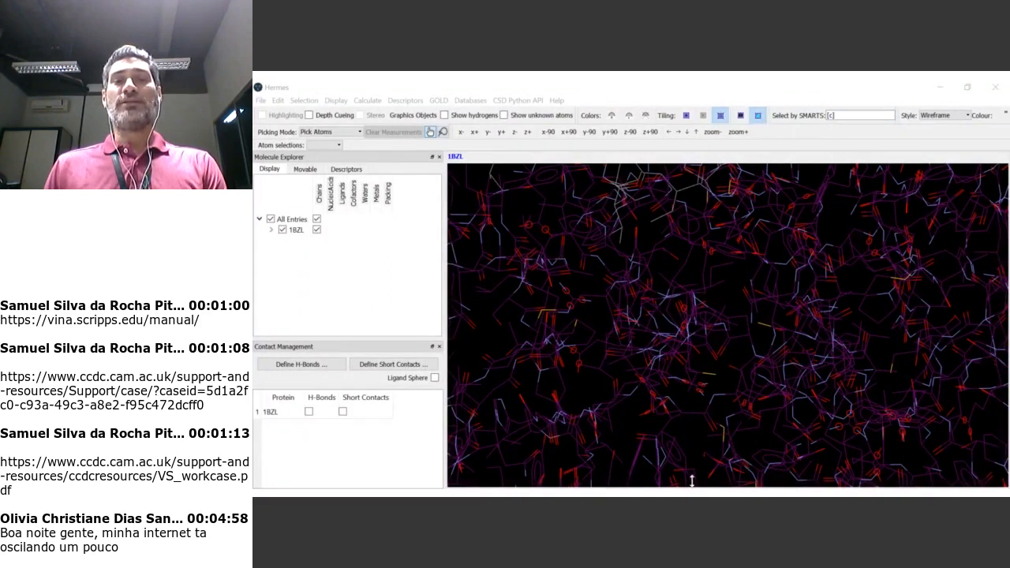
left_click(271, 87)
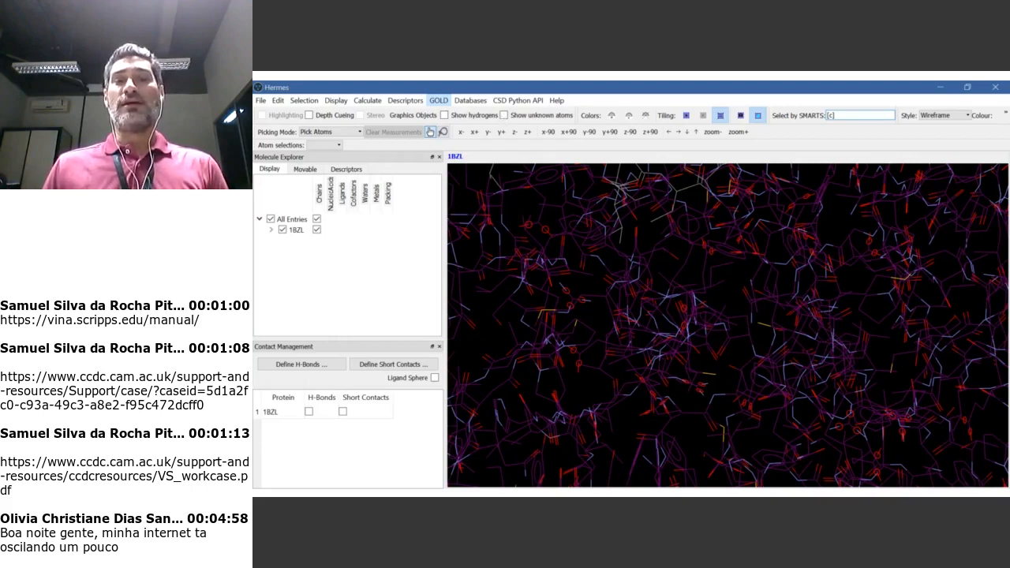
left_click(752, 485)
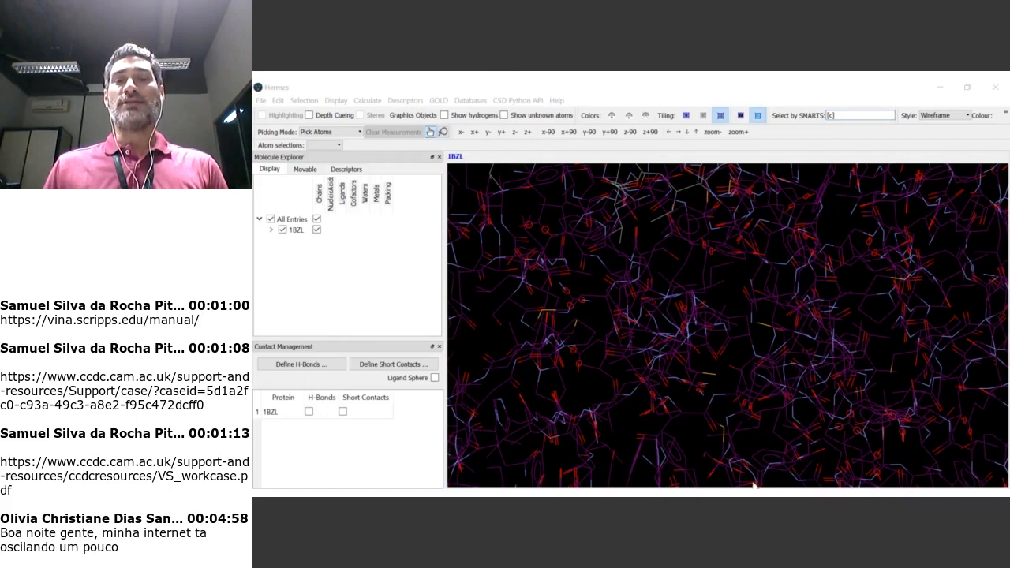
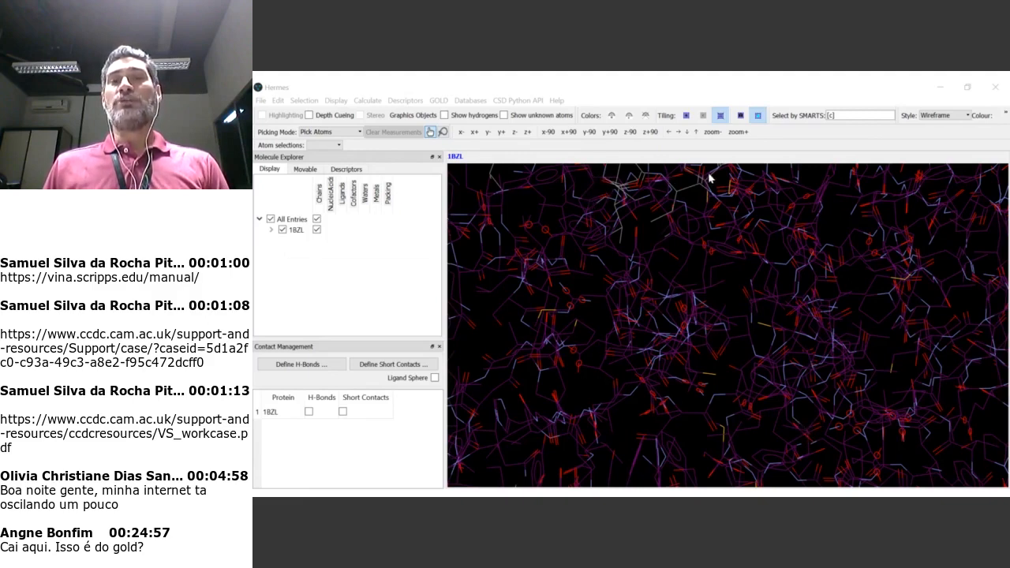
key("shift")
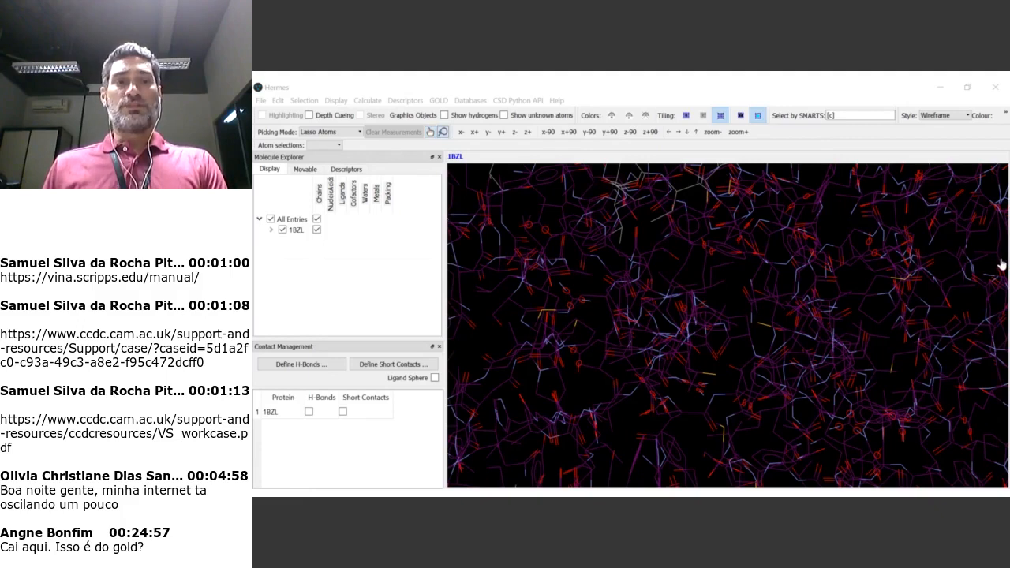
Hide the screen-sharing notice, check the ConferênciaWeb meeting and return to the GOLD Setup wizard in Hermes
left_click(965, 250)
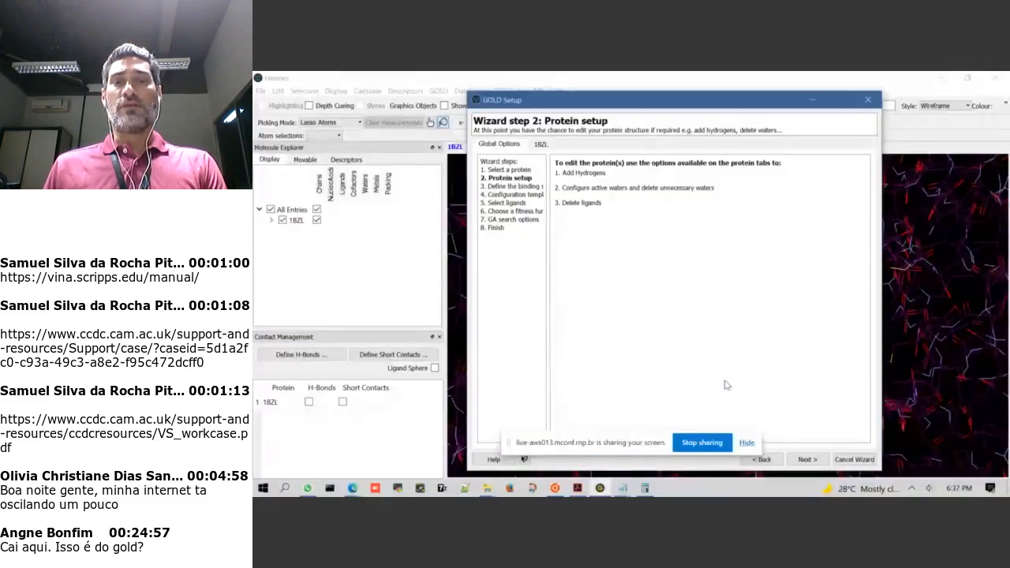
left_click(746, 443)
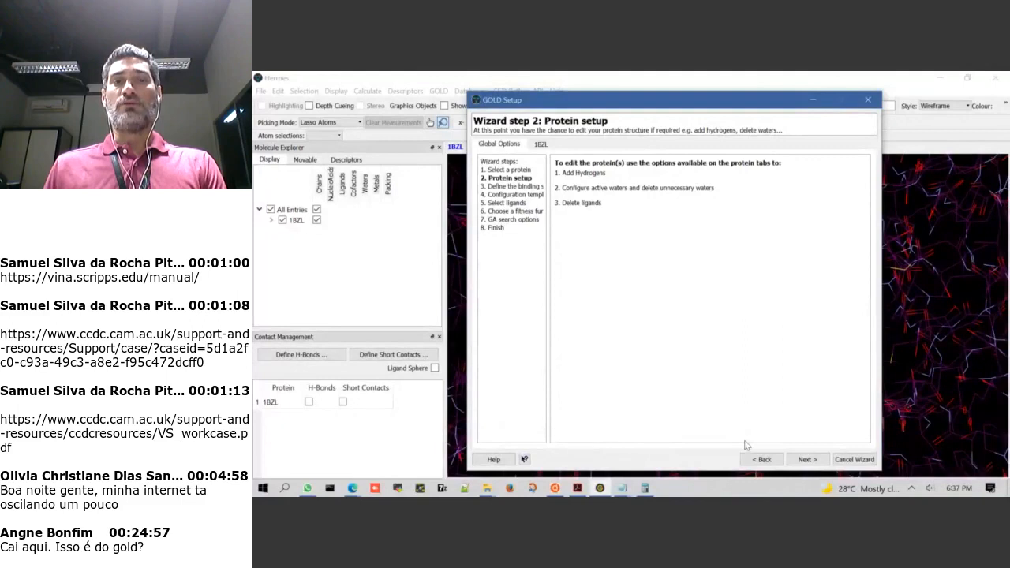
key("alt+Tab")
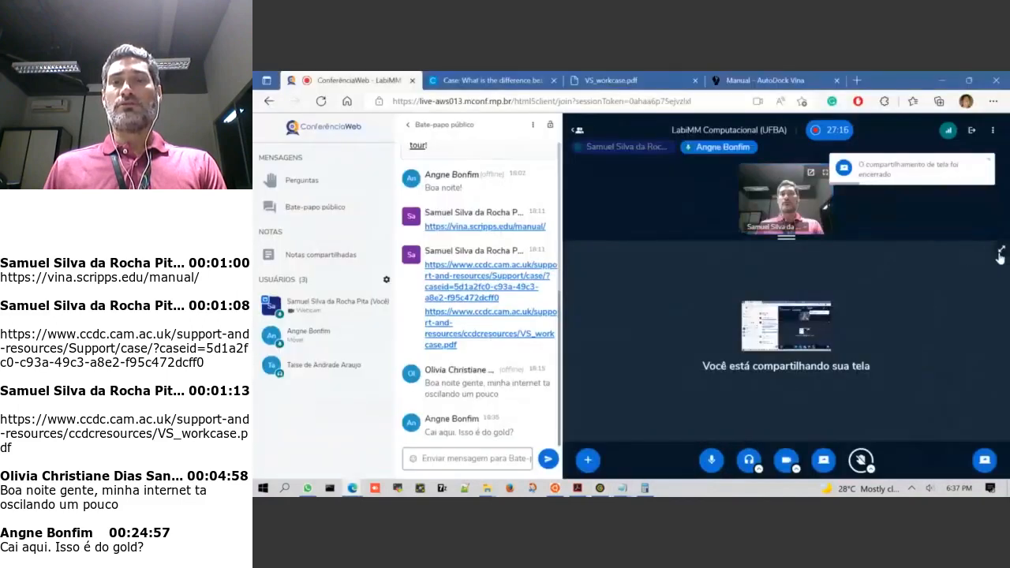
key("alt+Tab")
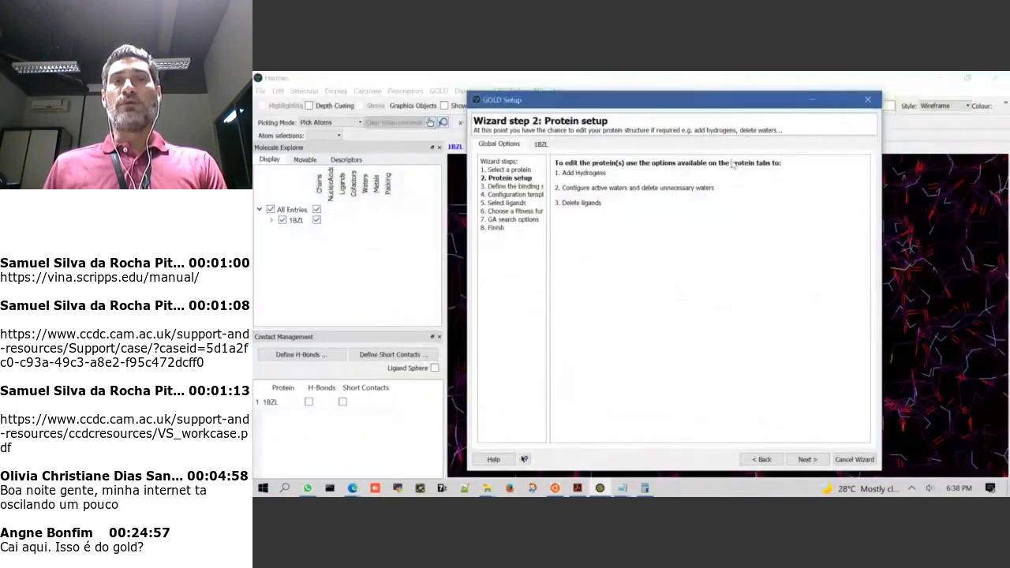
Review the protonation and histidine tautomer options of protein 1BZL, and advance the wizard to the binding site definition
left_click(541, 145)
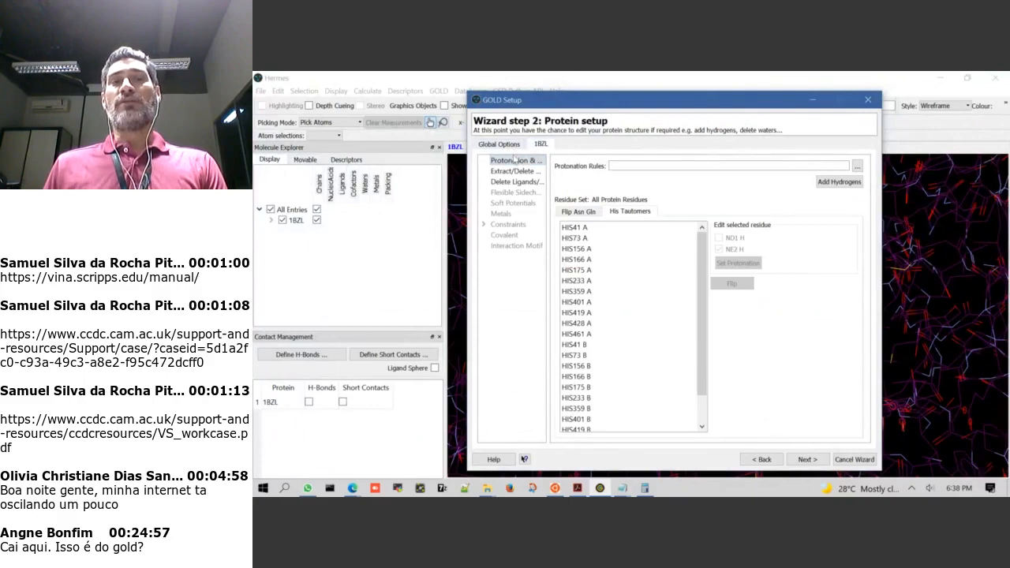
left_click(513, 146)
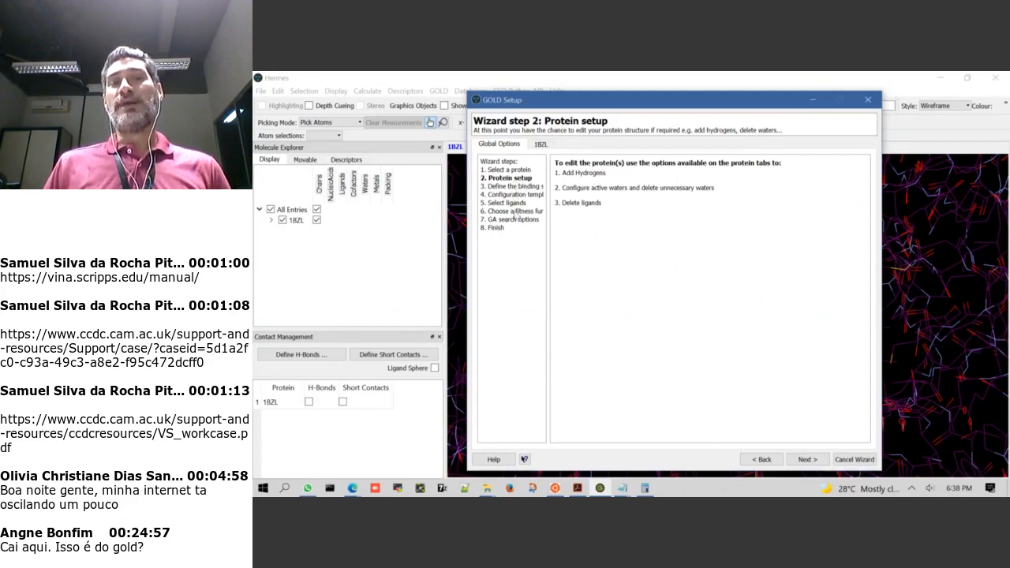
left_click(806, 459)
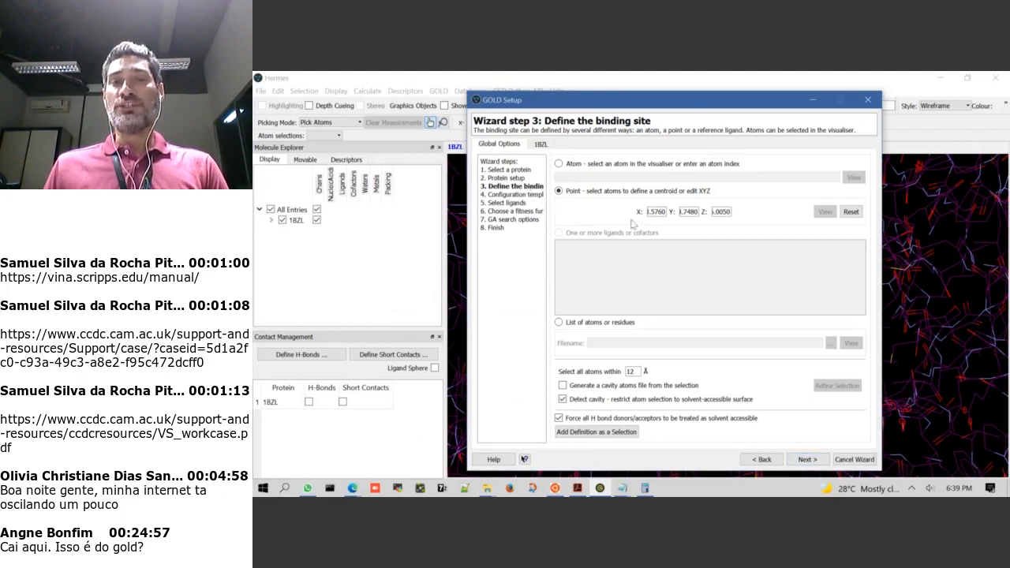
Widen the GOLD Setup window and compare the binding site's point coordinates with the center_x value in conf.txt
left_click_drag(881, 206, 976, 205)
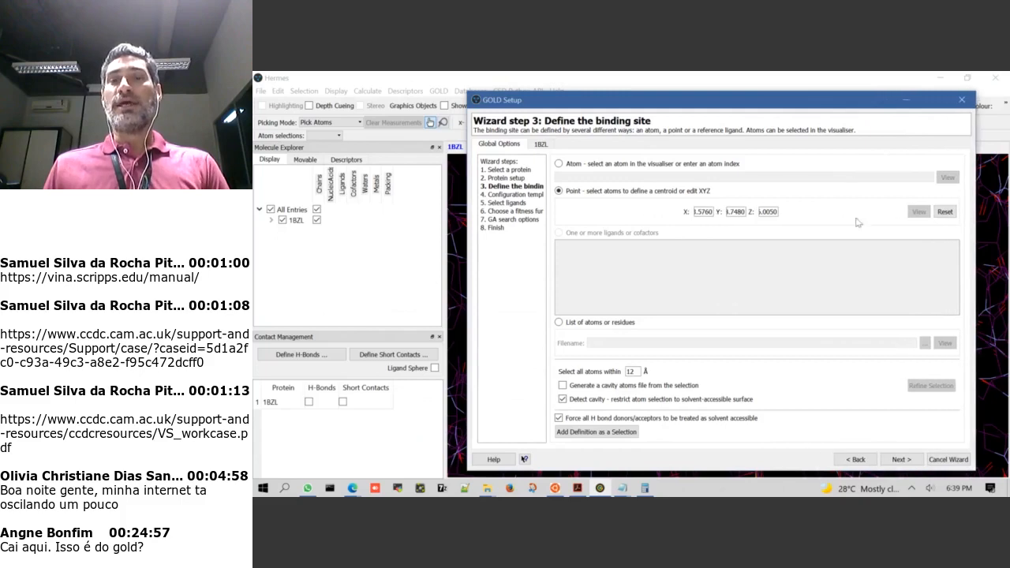
left_click(702, 210)
key("Home")
key("alt+Tab")
key("Tab")
key("Tab")
key("Tab")
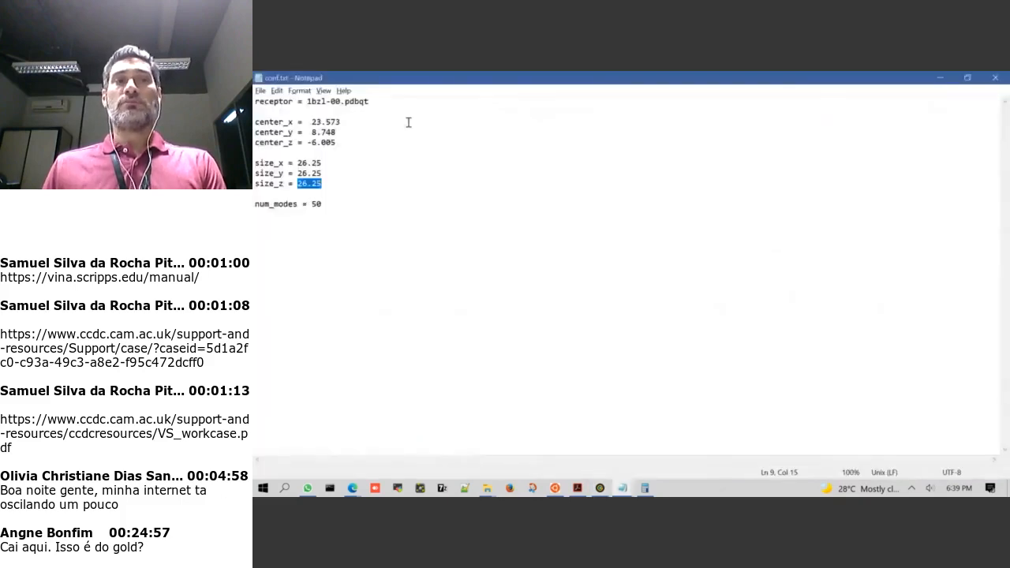
left_click(324, 124)
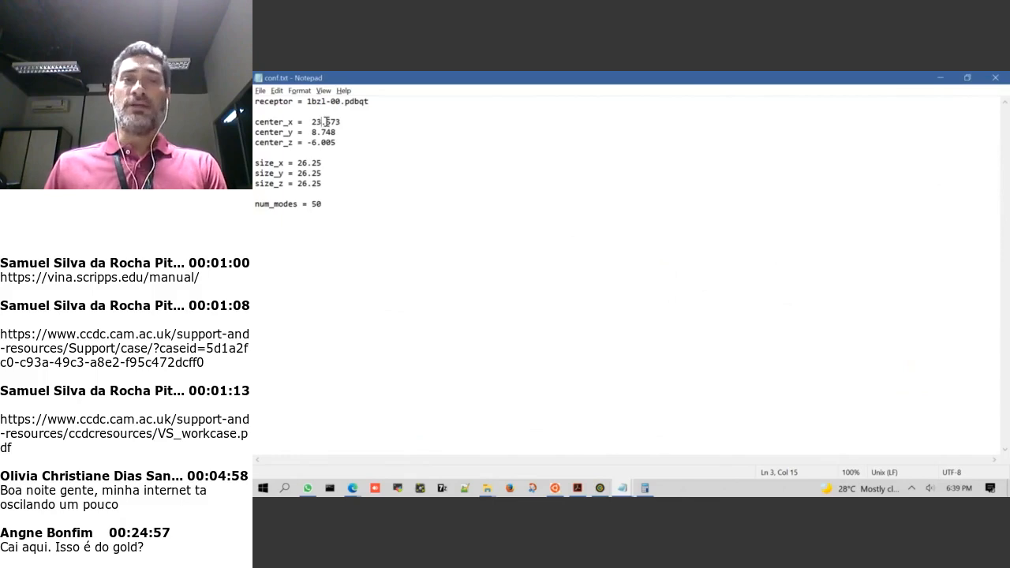
Check the gridcenter coordinates in grid.gpf and return to the binding site coordinates in GOLD Setup
key("alt+Tab")
key("alt+Tab")
key("alt+Tab")
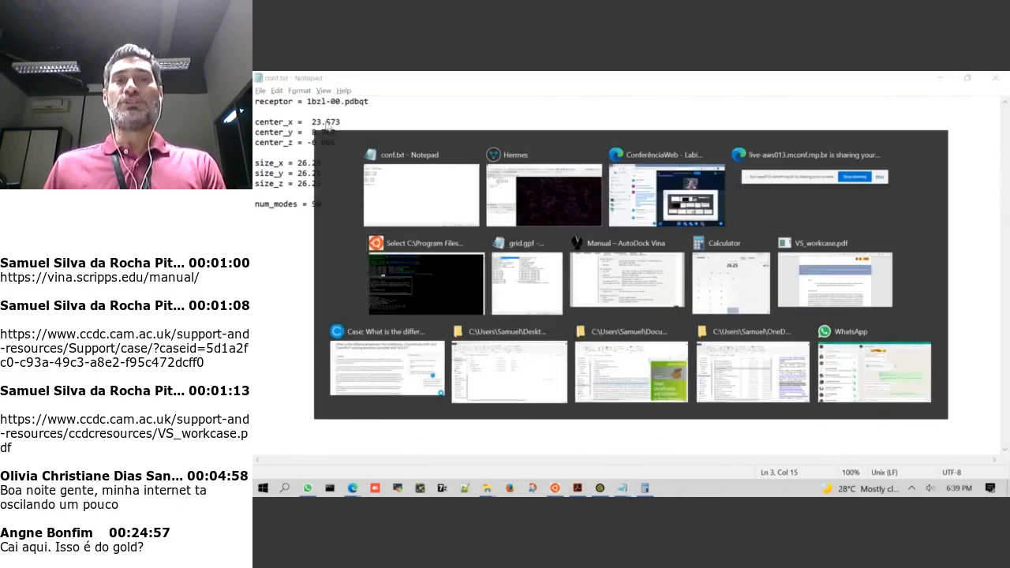
key("alt+Tab")
left_click(619, 167)
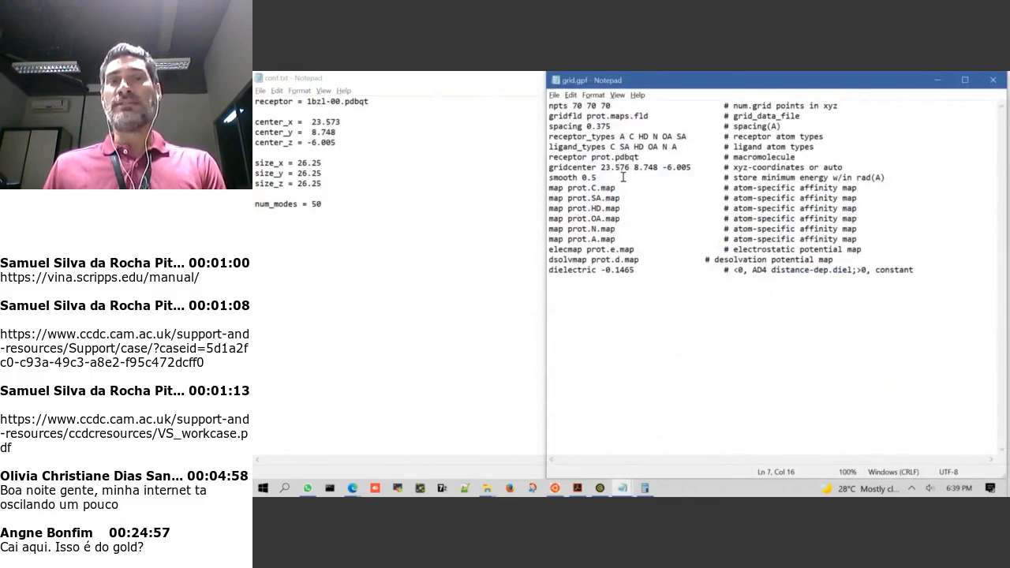
key("alt+Tab")
key("alt+Tab")
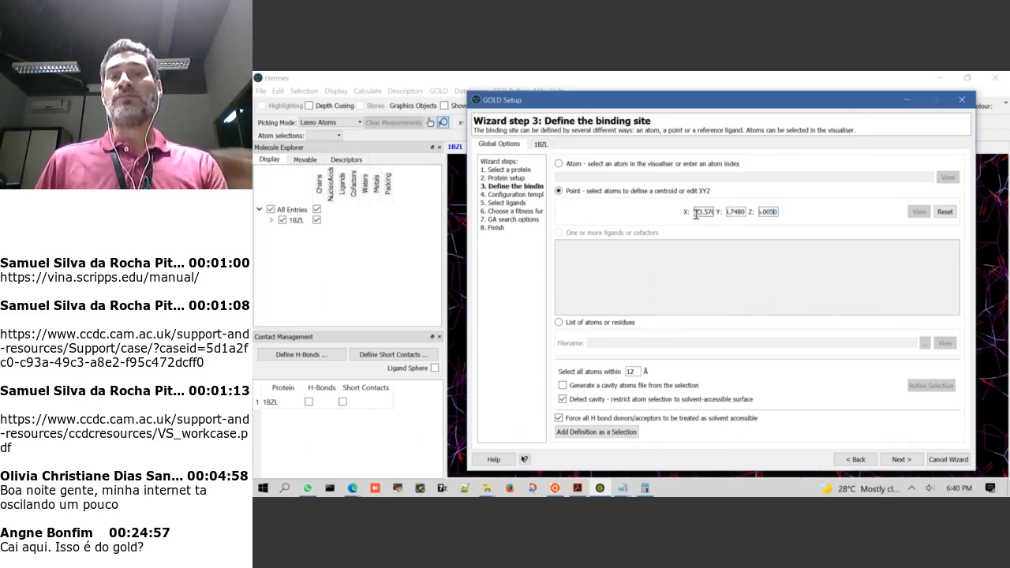
Examine the Point option and the Select all atoms within radius that define the binding site
double_click(636, 371)
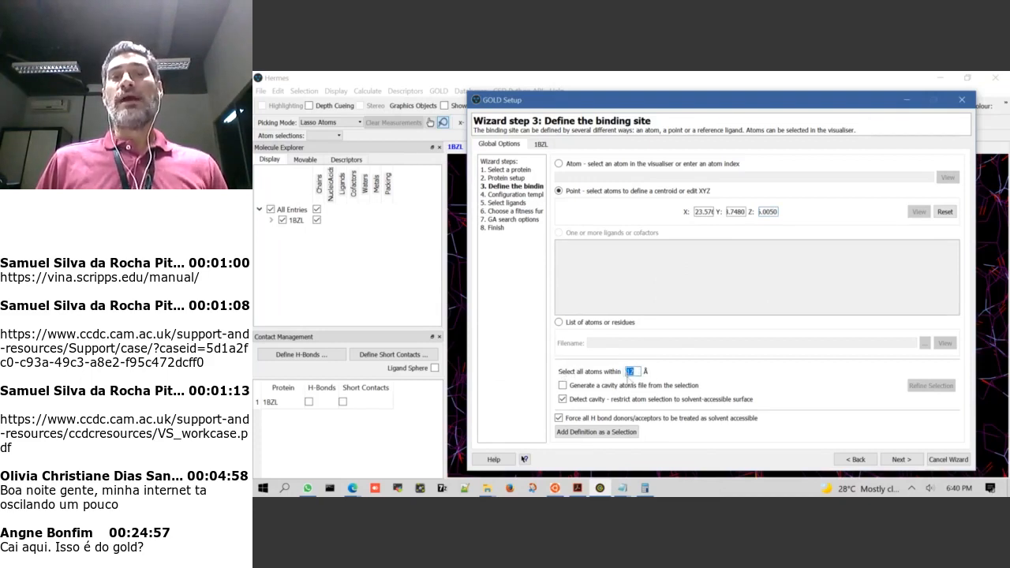
left_click(573, 194)
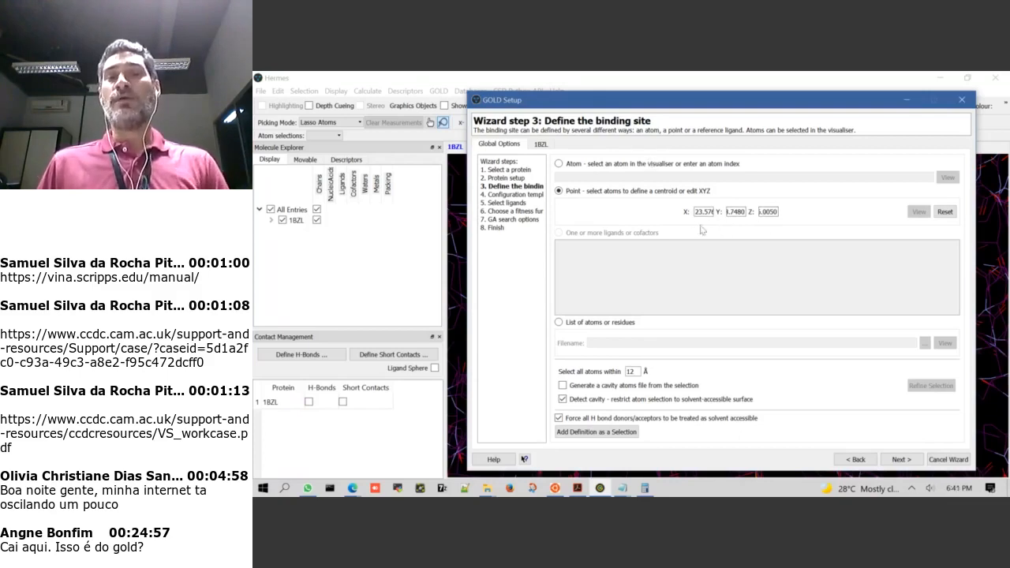
double_click(632, 371)
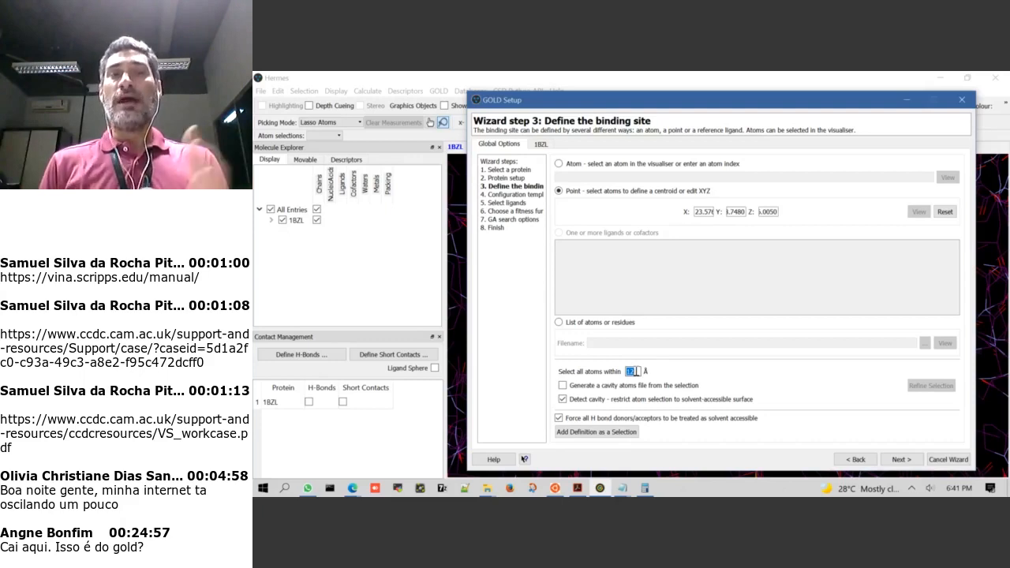
Compare the radius with the grid points in grid.gpf and box sizes in conf.txt, and advance the wizard to the configuration templates
key("alt+Tab")
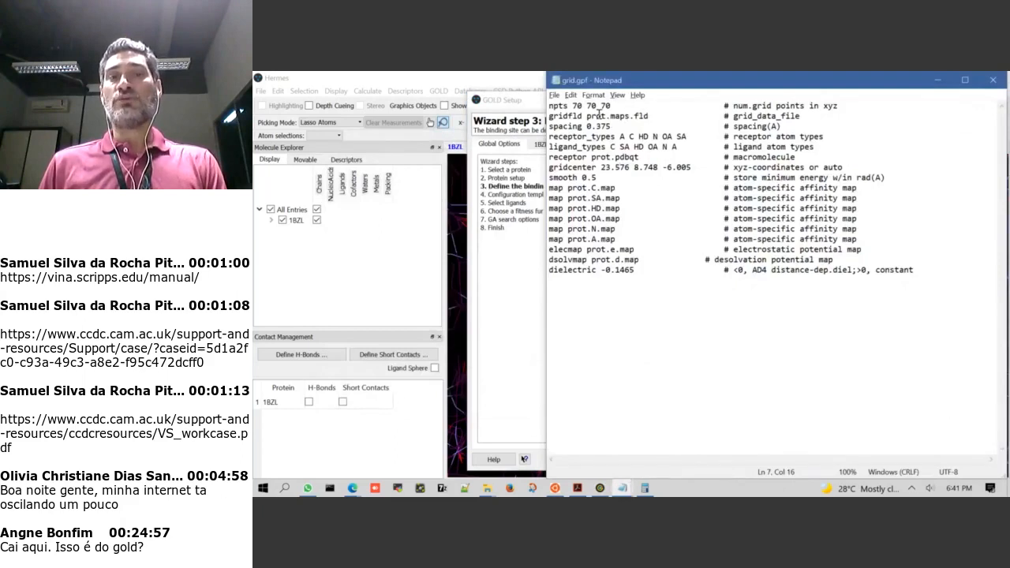
key("alt+Tab")
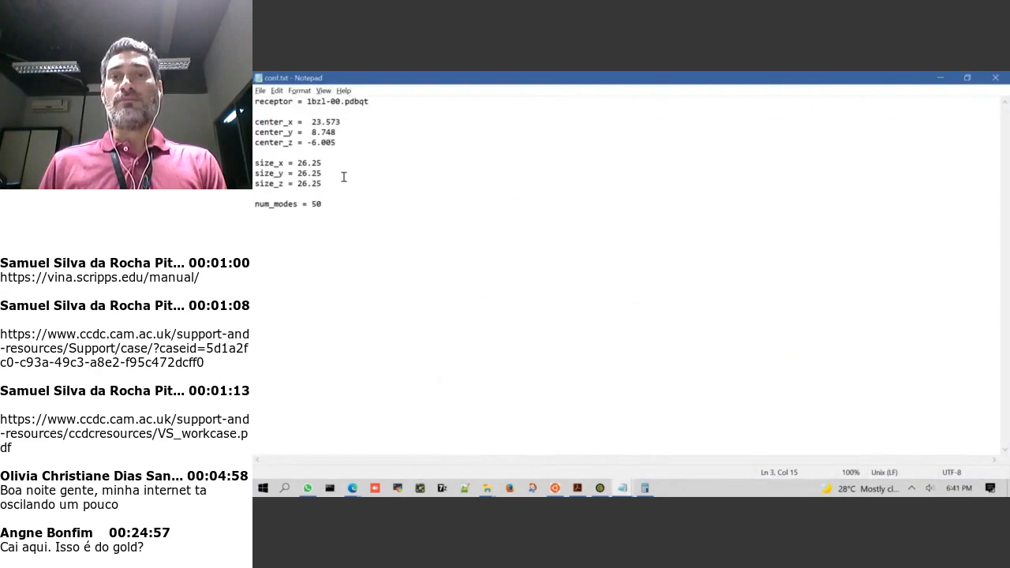
key("alt+Tab")
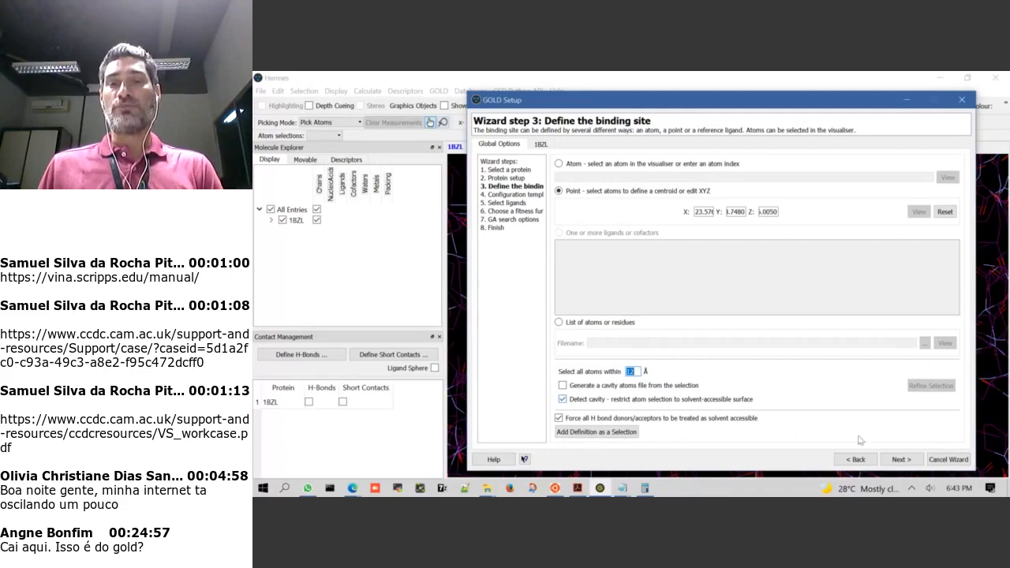
left_click(899, 462)
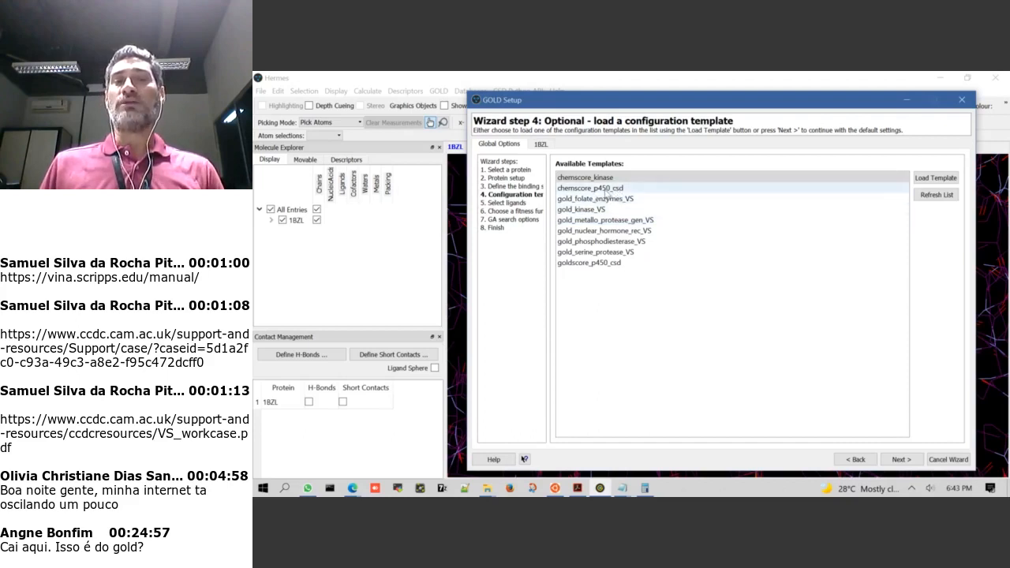
Look through the kinase, p450 and folate enzyme configuration templates and continue to ligand selection without loading one
left_click(606, 190)
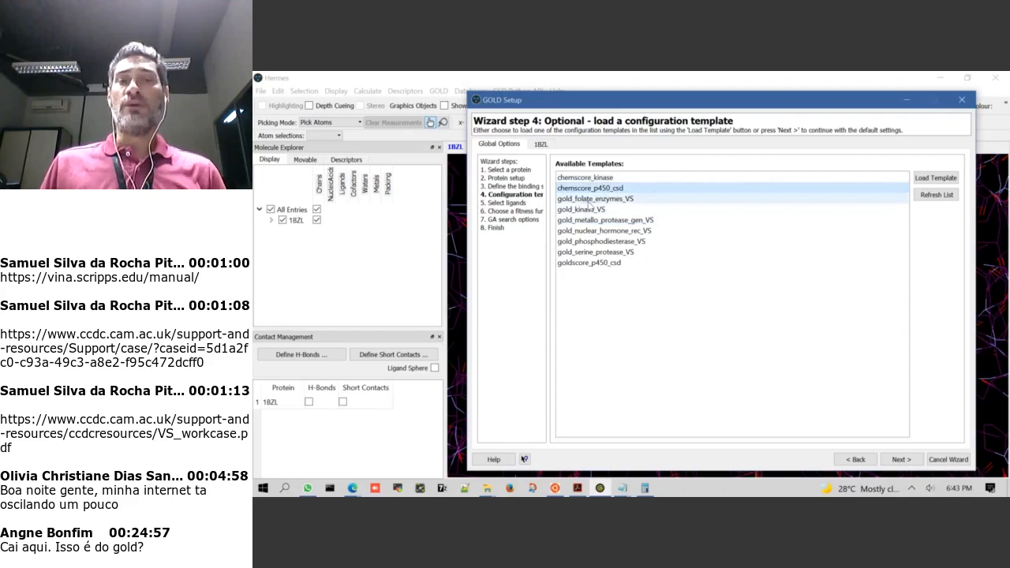
left_click(591, 201)
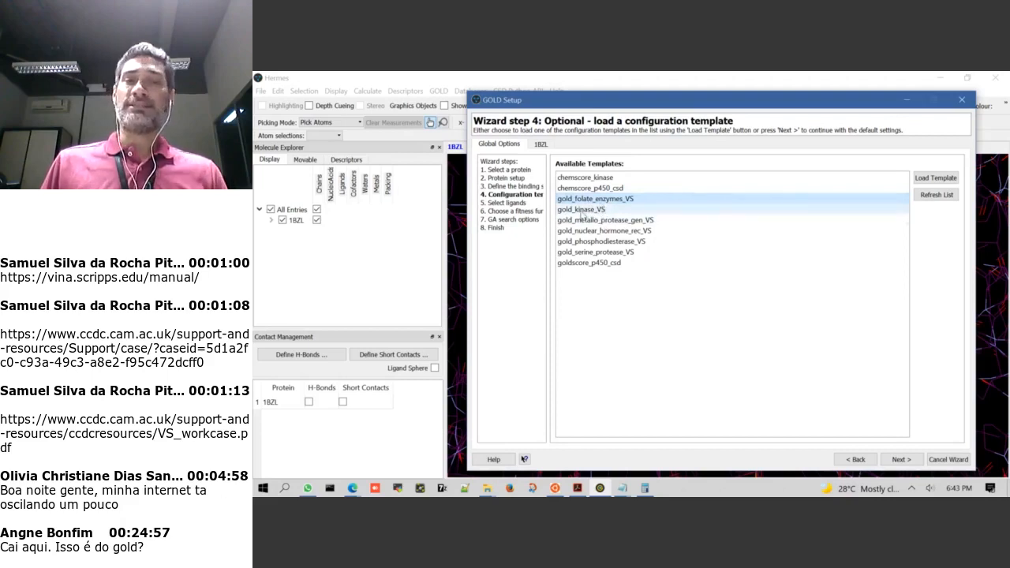
left_click(581, 212)
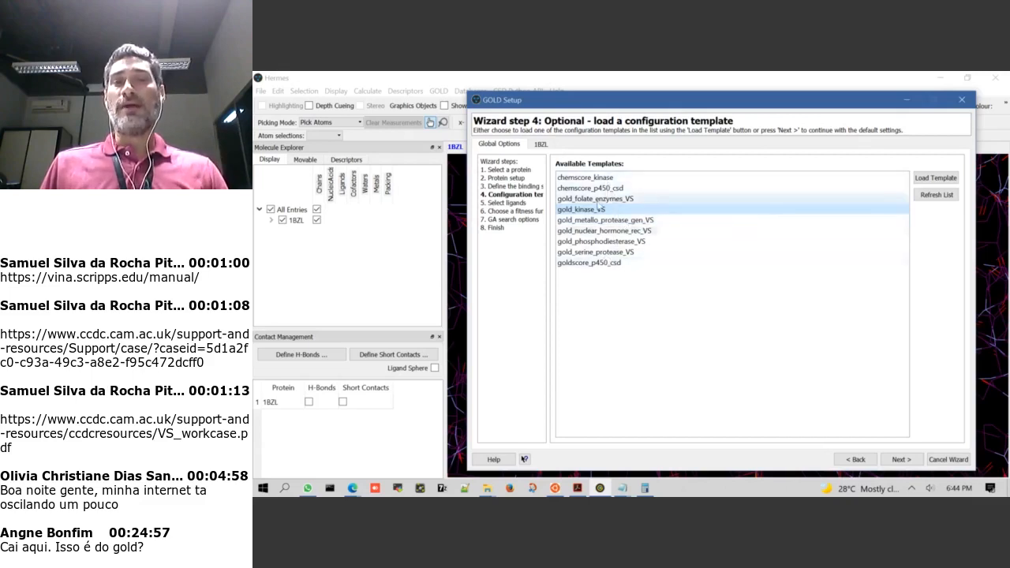
left_click(599, 178)
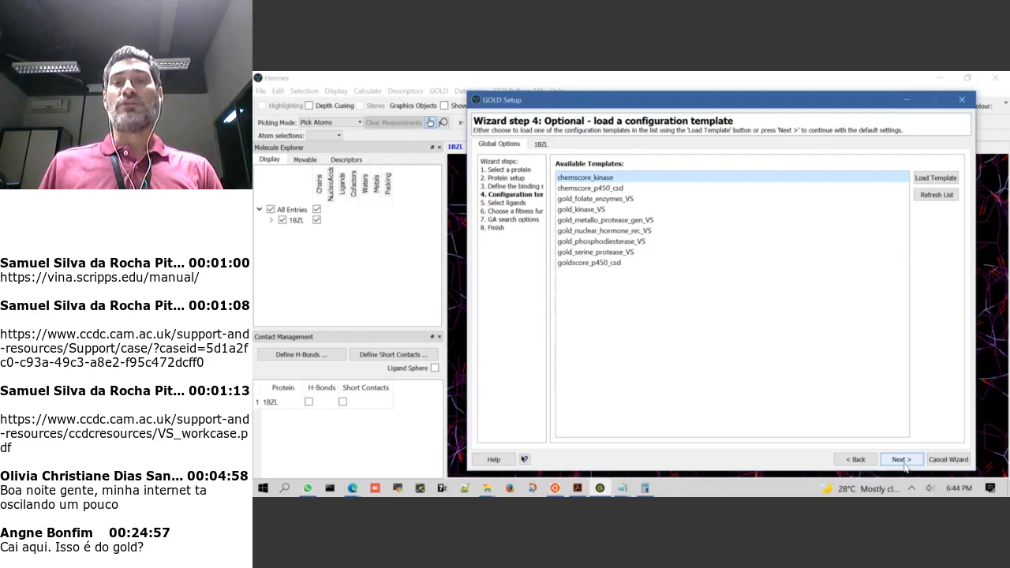
left_click(901, 459)
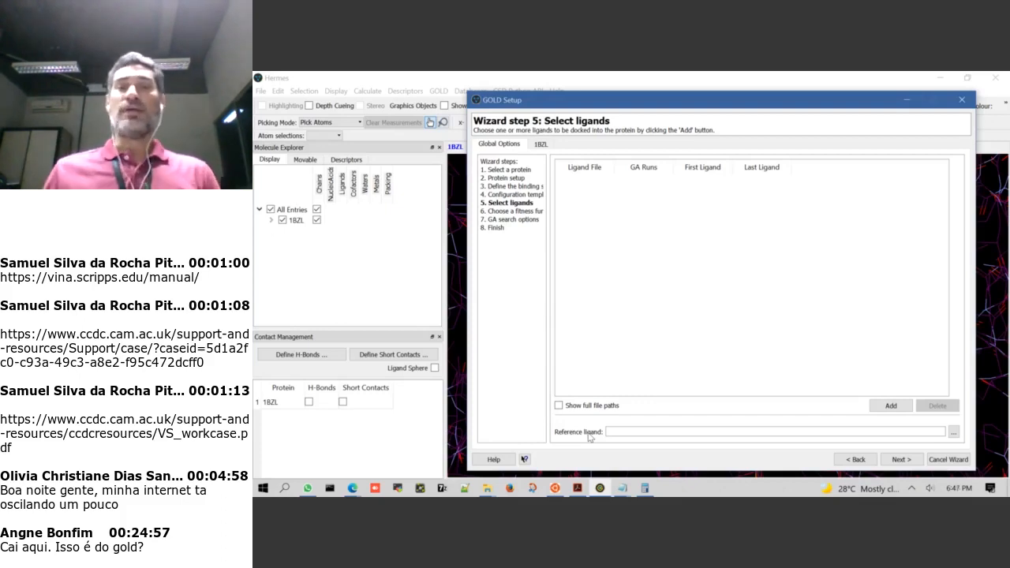
Add teste.sdf from the GOLD folder as the ligand file to dock
left_click(885, 405)
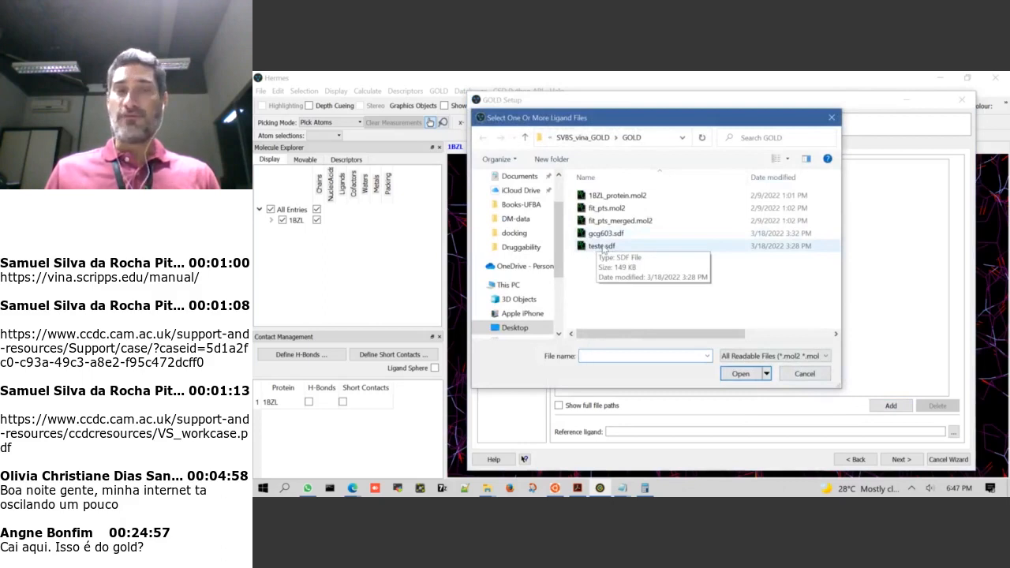
left_click(604, 247)
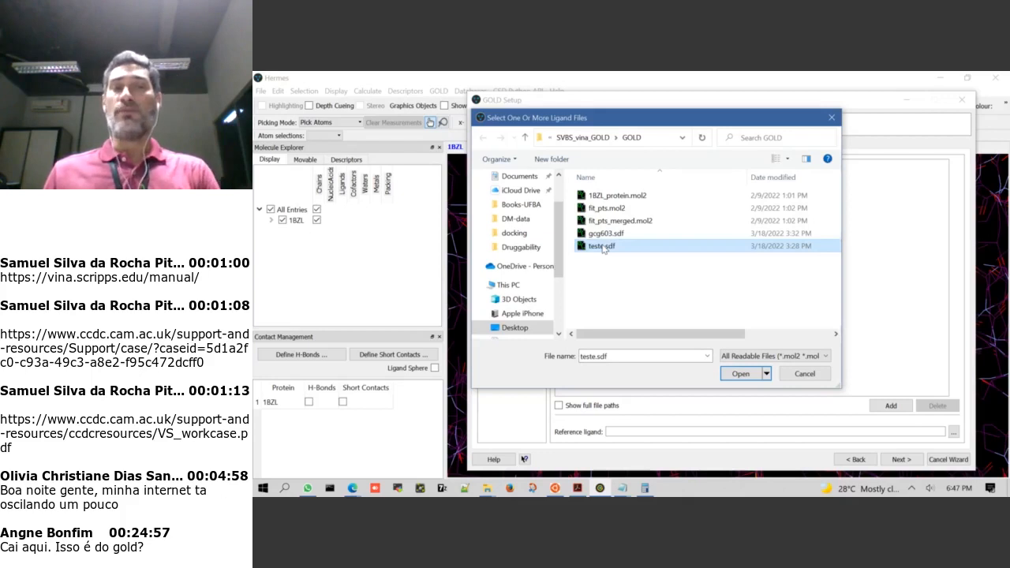
left_click(741, 374)
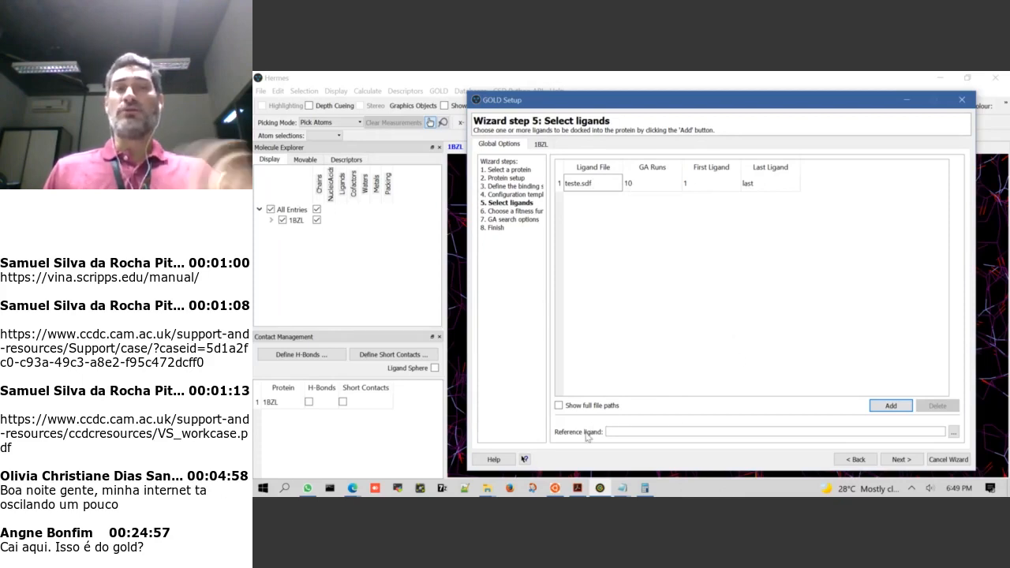
Set gcg603.sdf as the reference ligand and advance the wizard to the fitness function choice
left_click(954, 432)
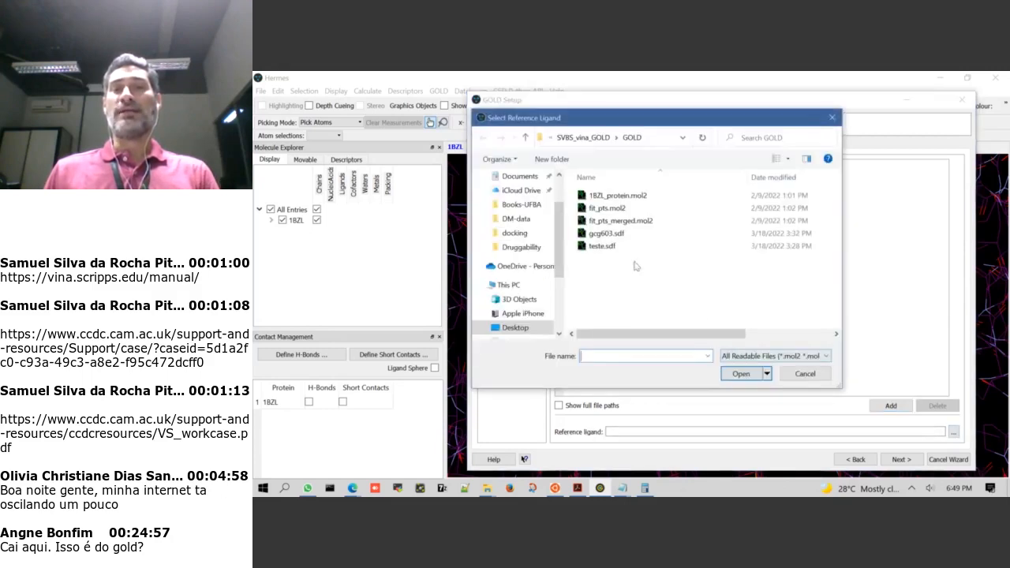
left_click(618, 237)
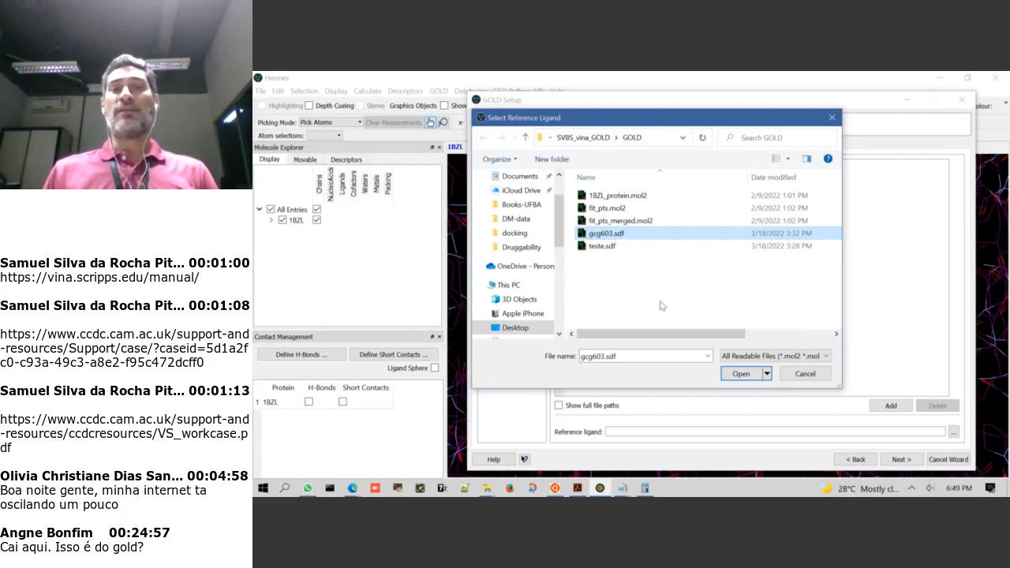
left_click(739, 377)
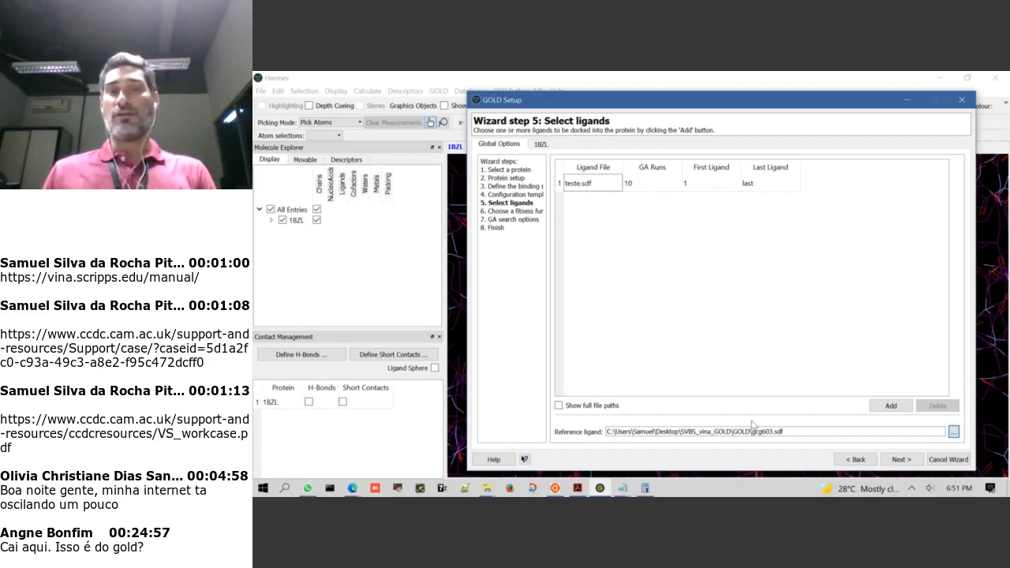
left_click(902, 461)
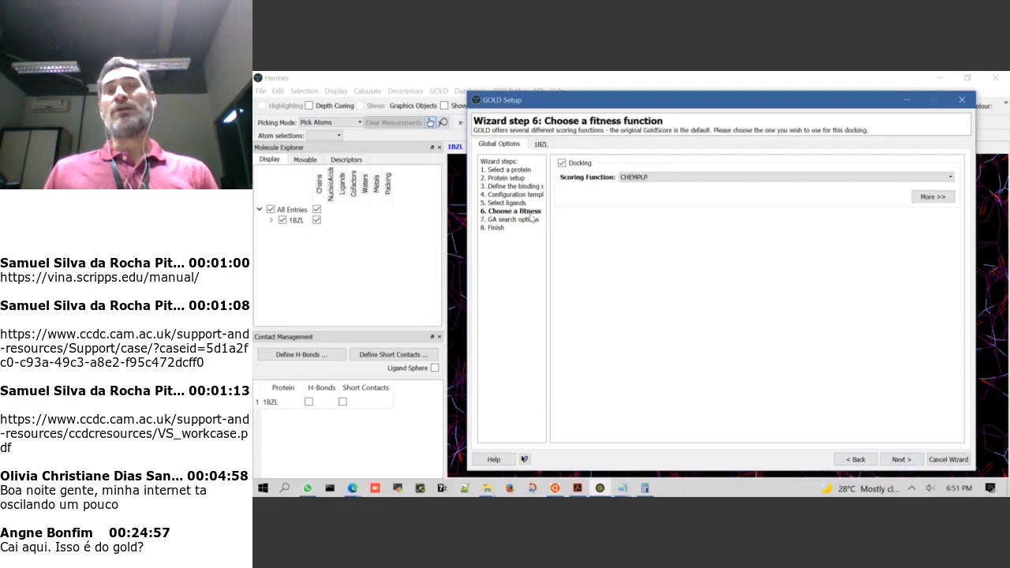
Choose ASP as the scoring function and keep the Slow (most accurate) genetic algorithm search through to the final wizard step
left_click(950, 179)
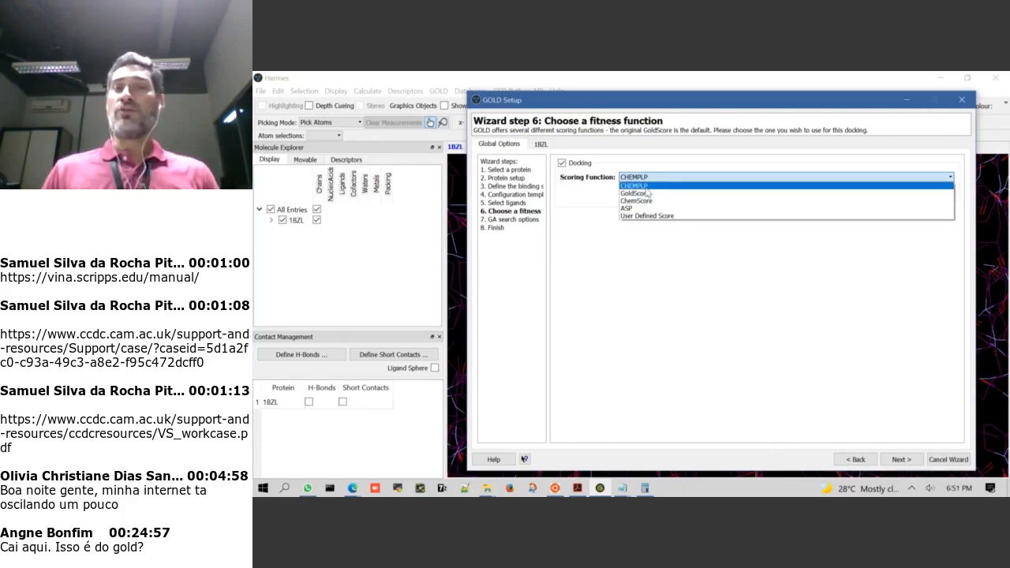
left_click(638, 210)
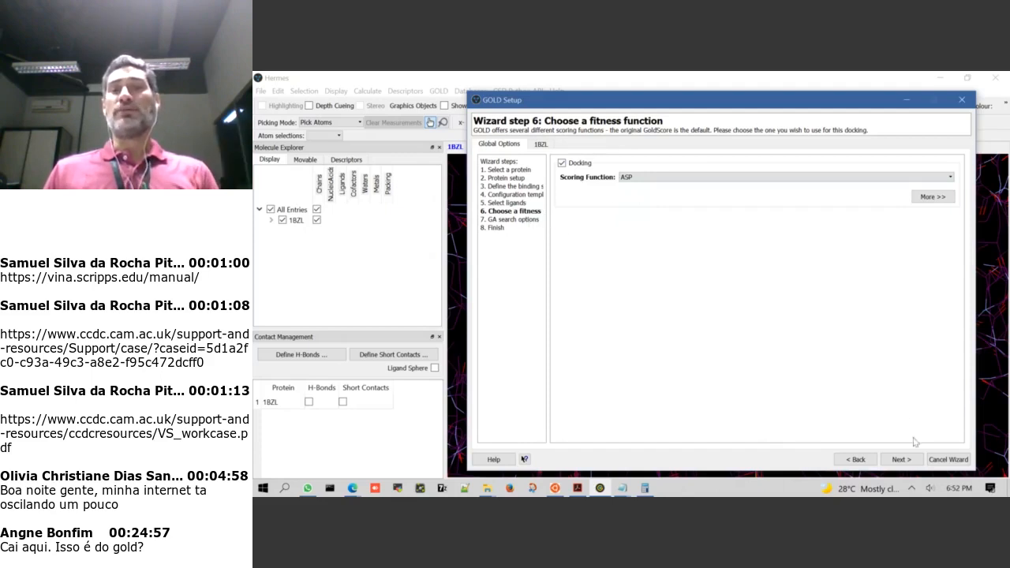
left_click(902, 460)
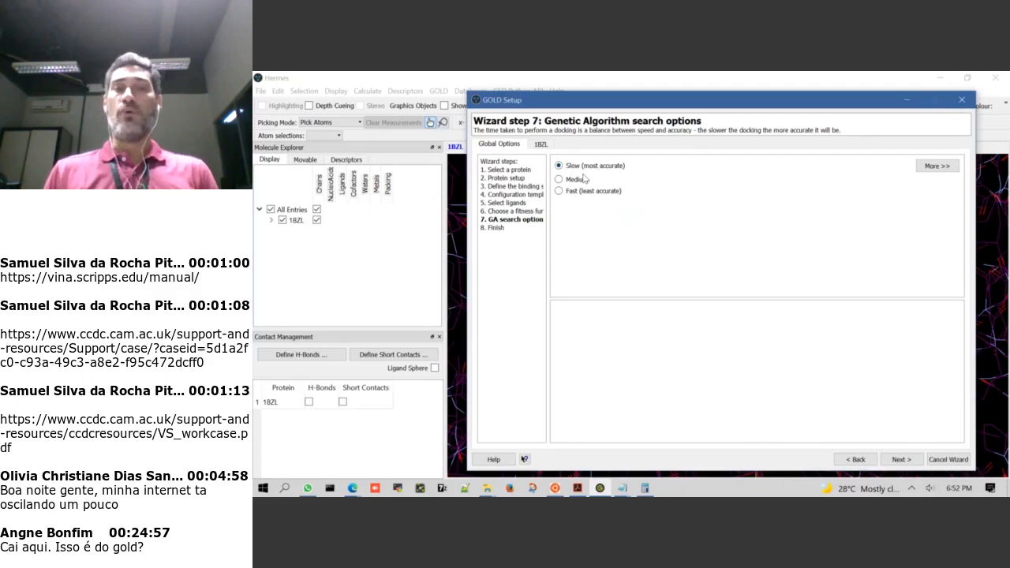
left_click(902, 460)
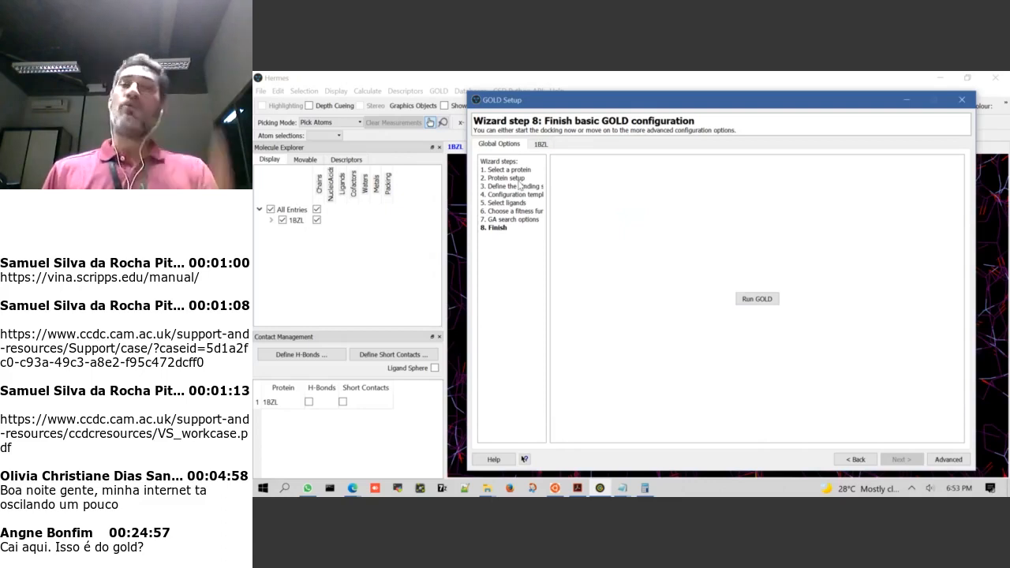
Run GOLD from the finished wizard, saving the configuration file as teste.asp.conf in the GOLD folder
left_click(758, 299)
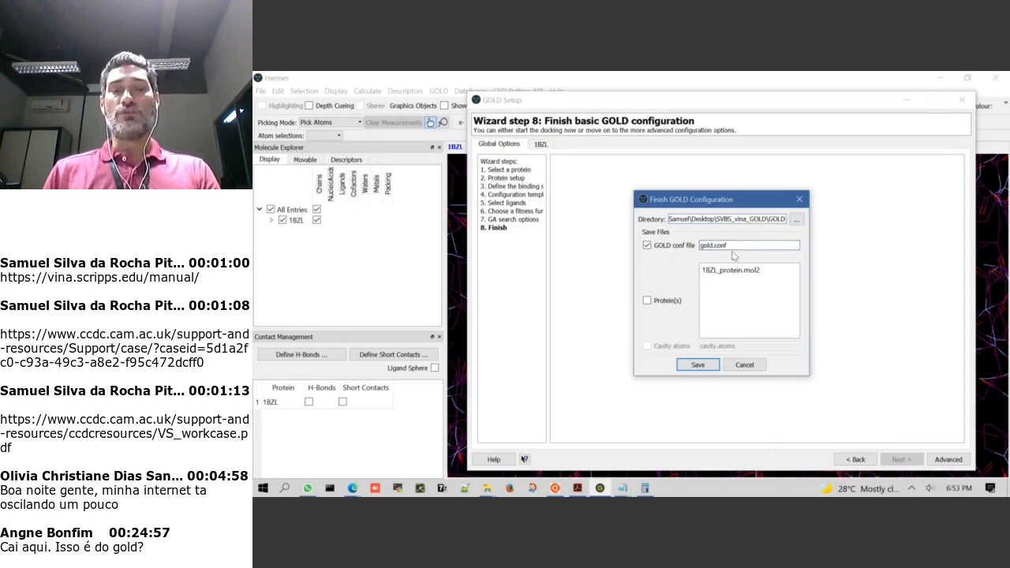
type("asp.")
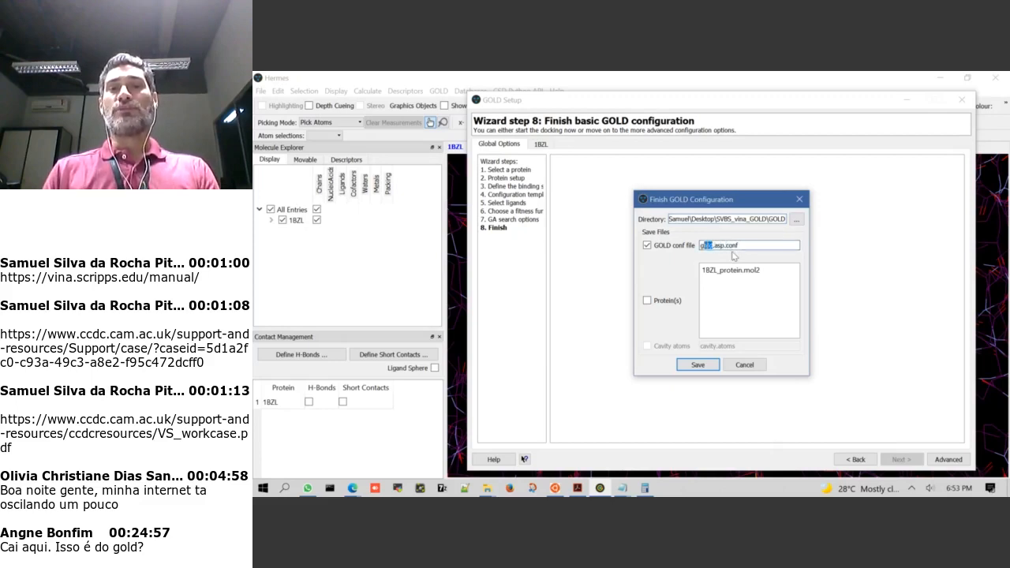
type("teste")
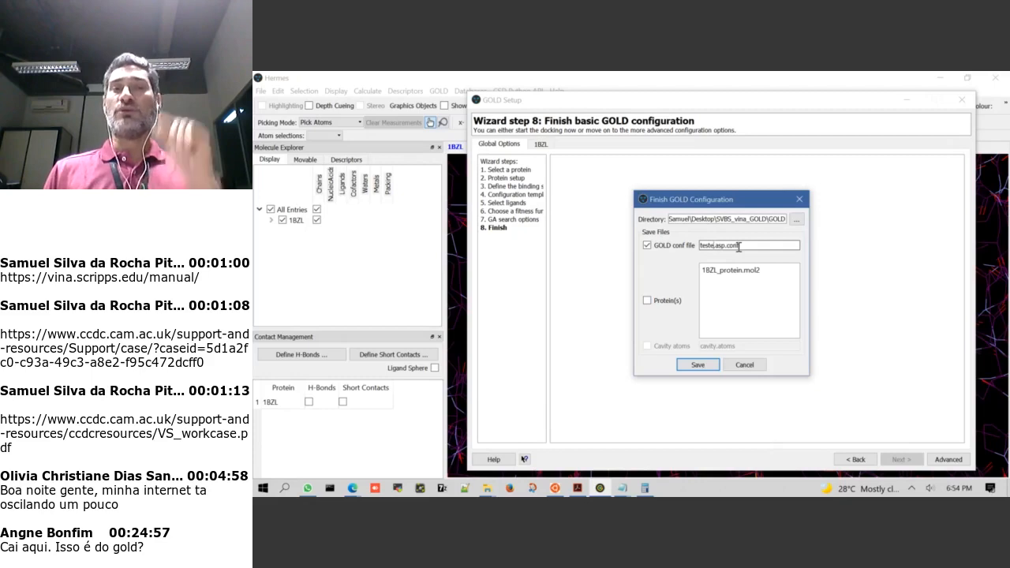
left_click(700, 365)
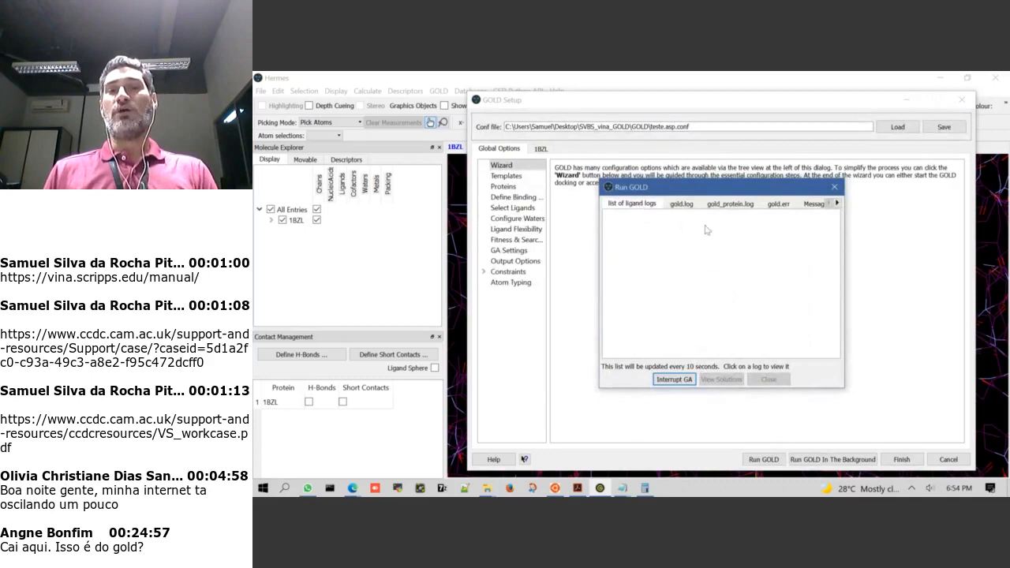
Check the running docking's ligand log list, gold.log, gold_protein.log, gold.err and messages for progress
left_click(682, 207)
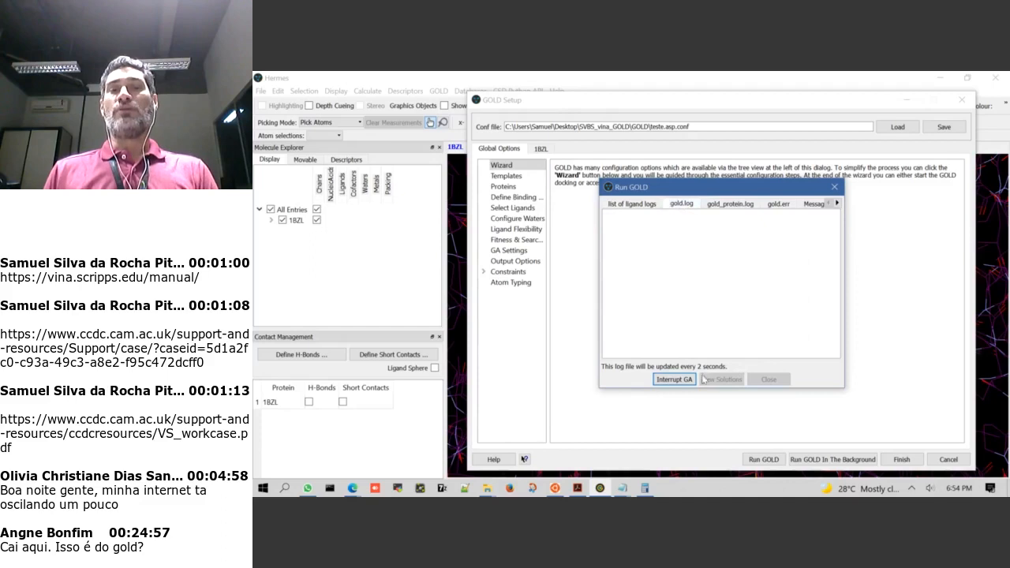
left_click(727, 207)
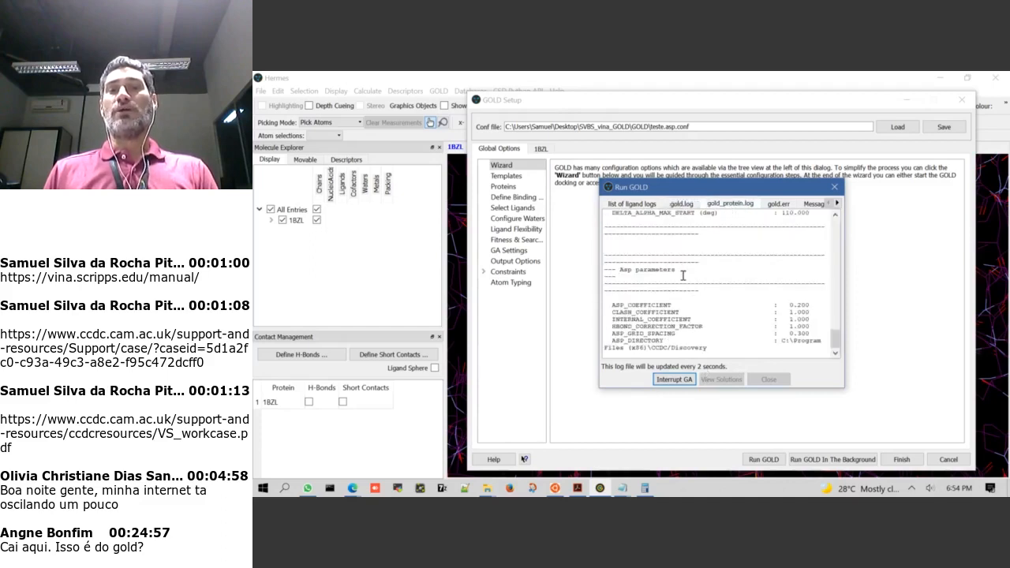
left_click(777, 205)
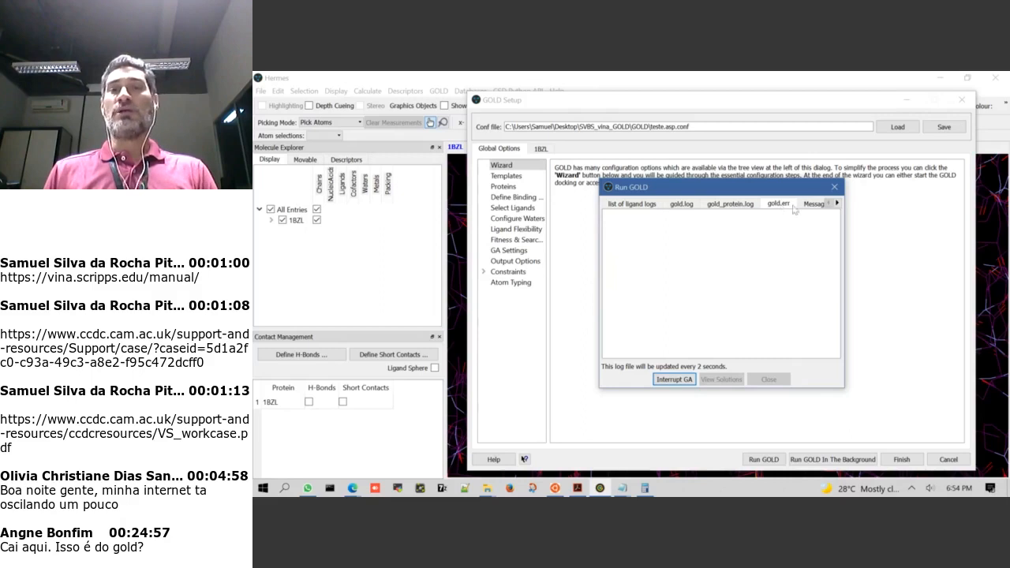
left_click(809, 209)
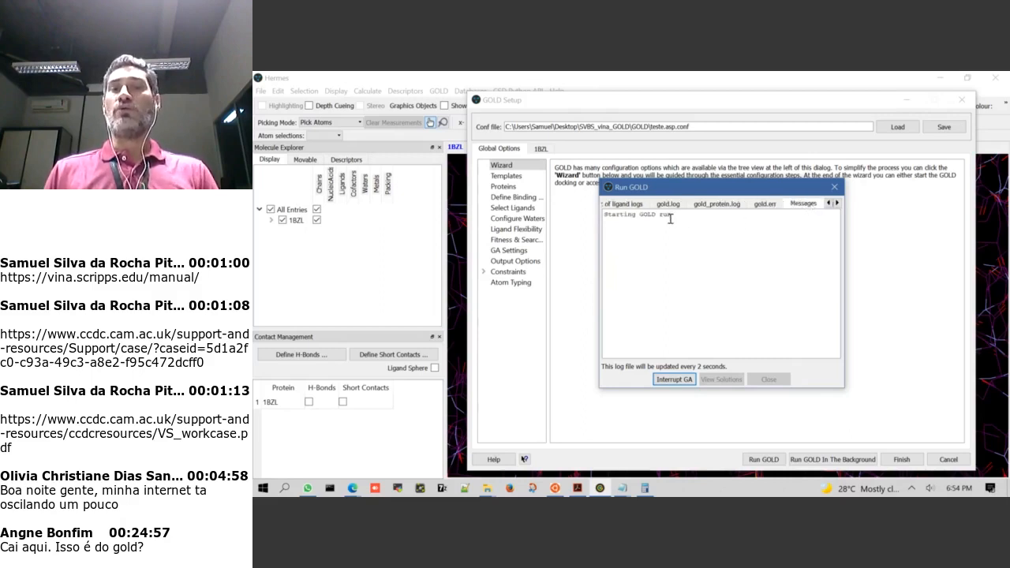
left_click(626, 204)
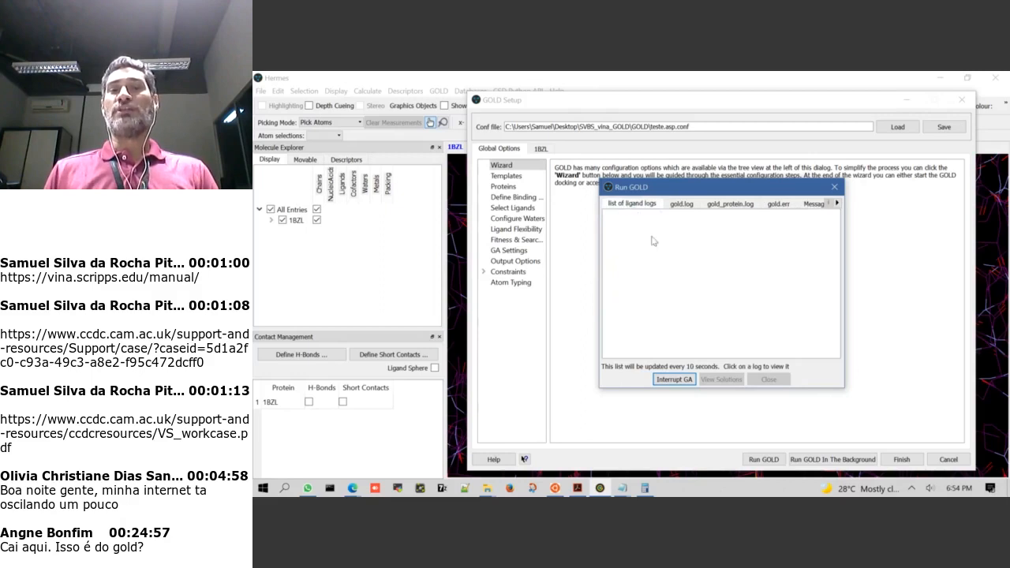
left_click(684, 207)
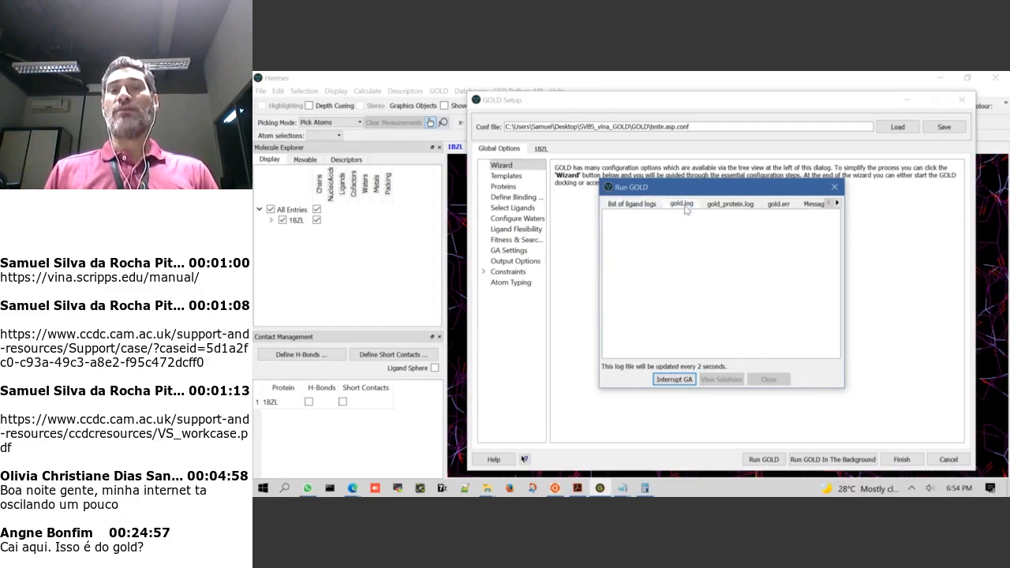
left_click(722, 208)
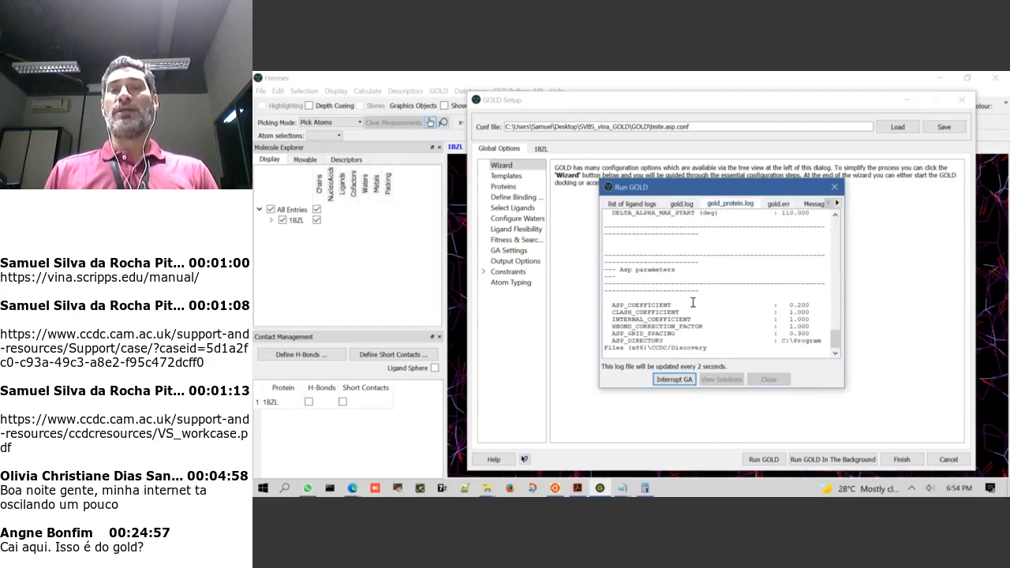
left_click(778, 204)
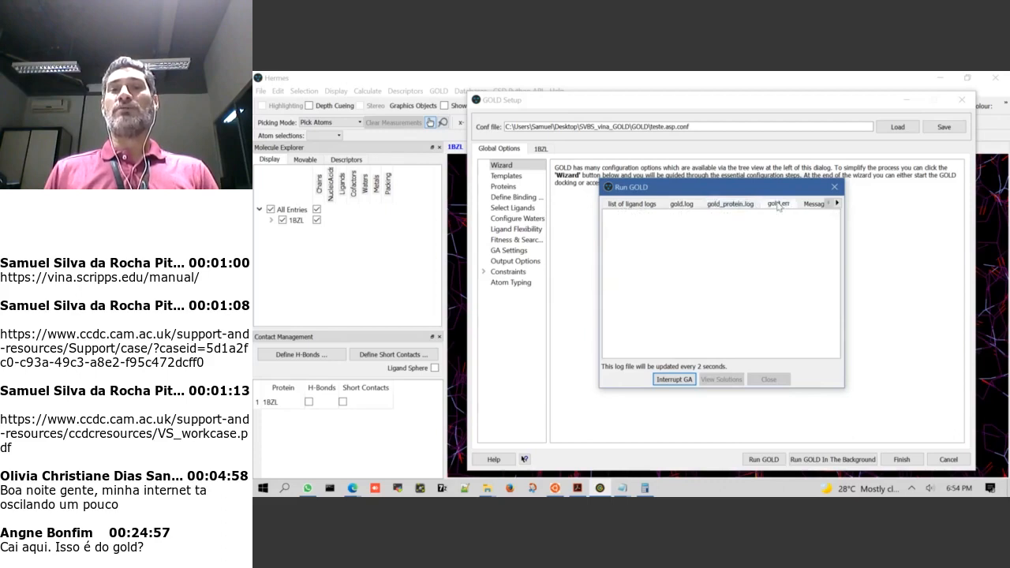
left_click(809, 205)
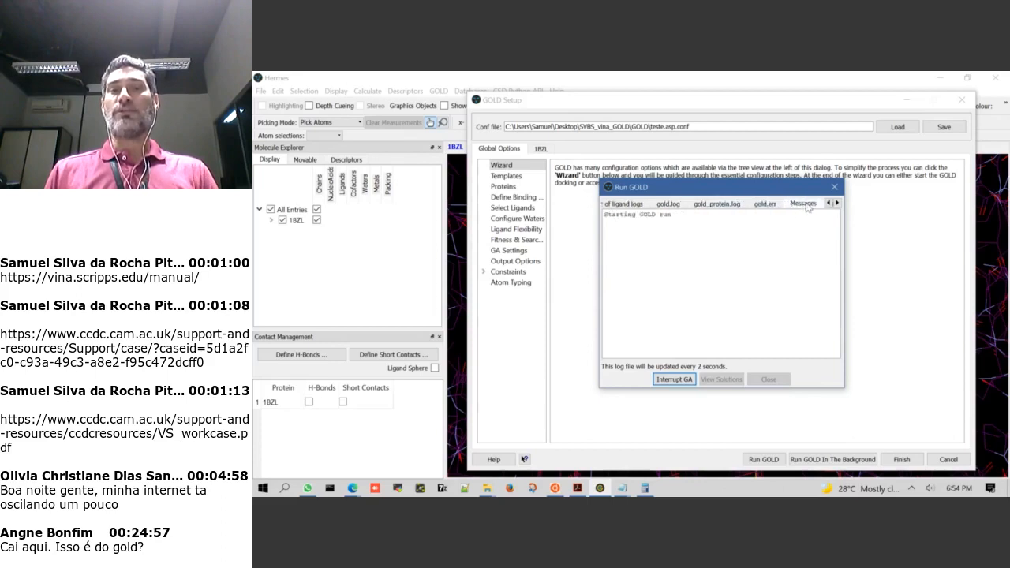
left_click(737, 205)
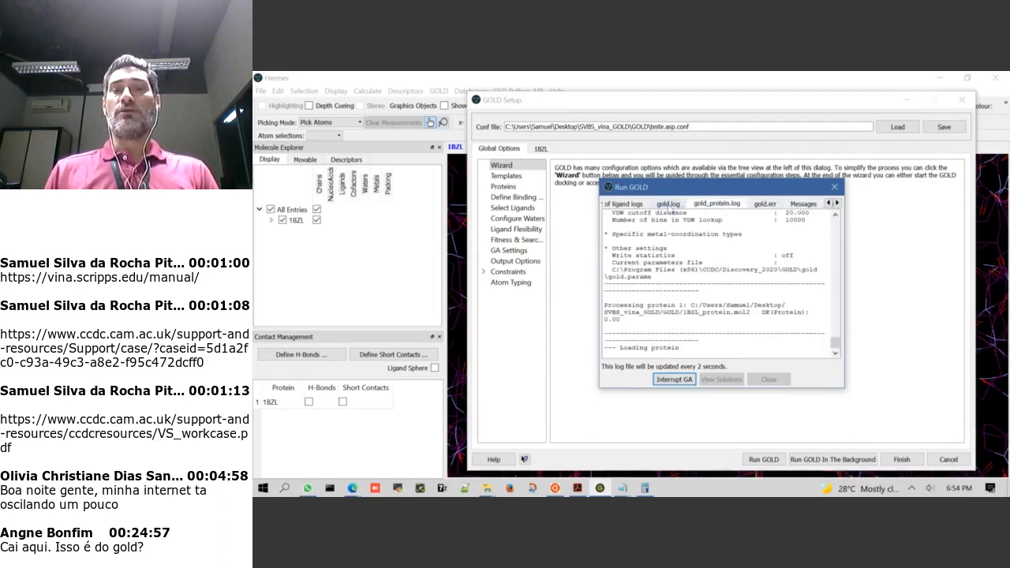
left_click(668, 207)
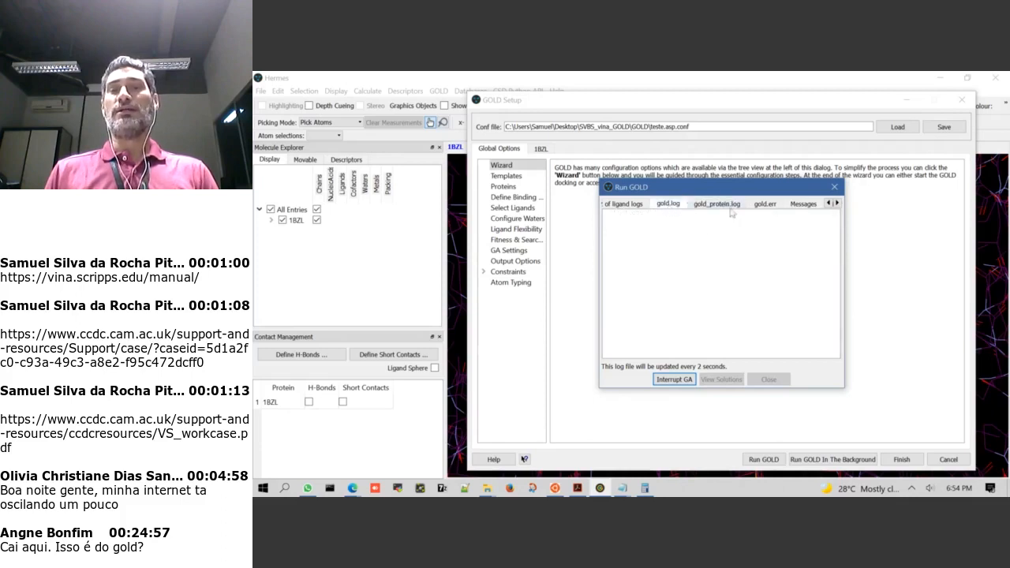
Examine the warning in gold.err, highlighting the ligand's file name and the line about atom valencies
left_click(765, 205)
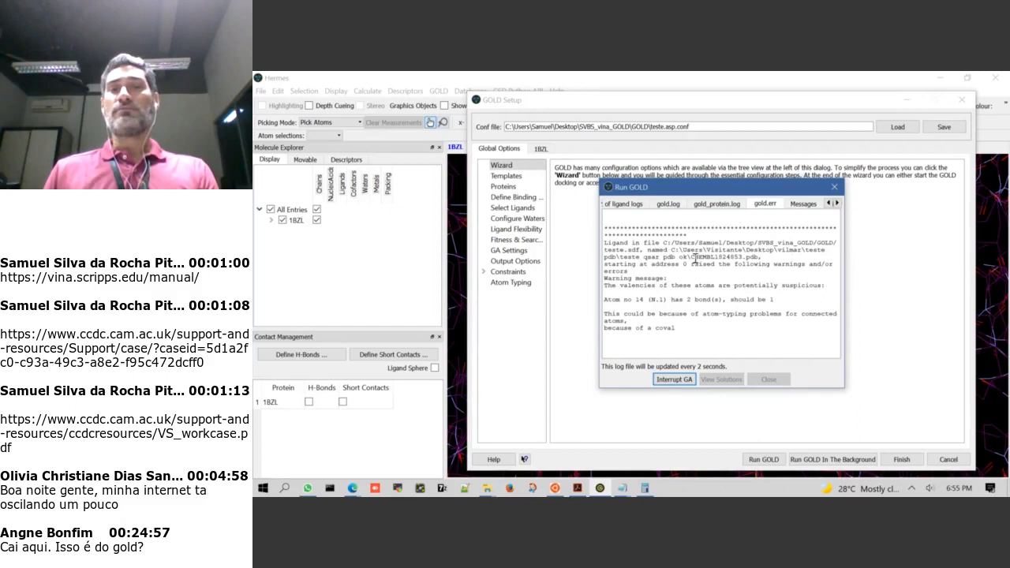
left_click_drag(695, 256, 755, 250)
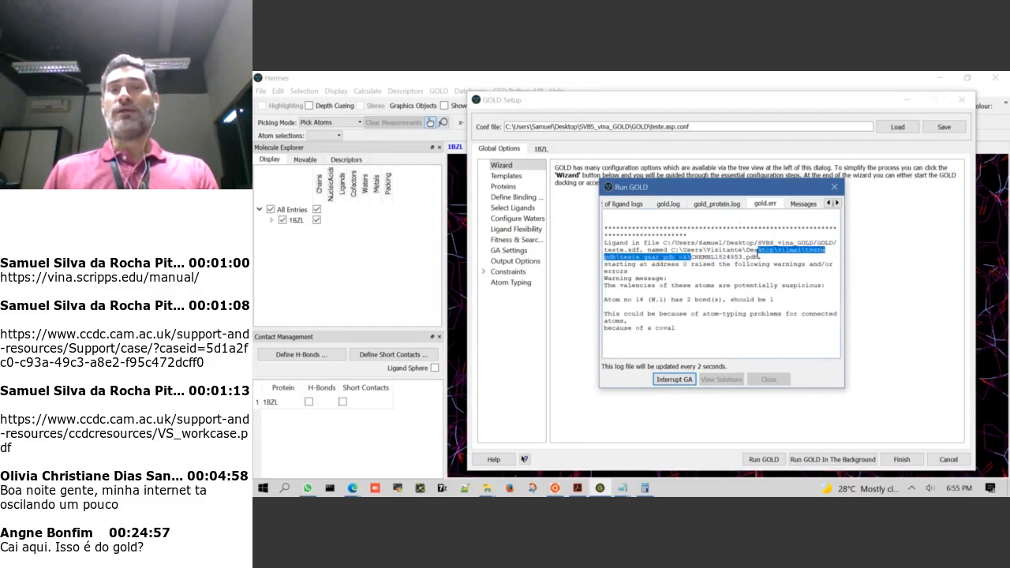
left_click(716, 258)
left_click_drag(716, 258, 758, 258)
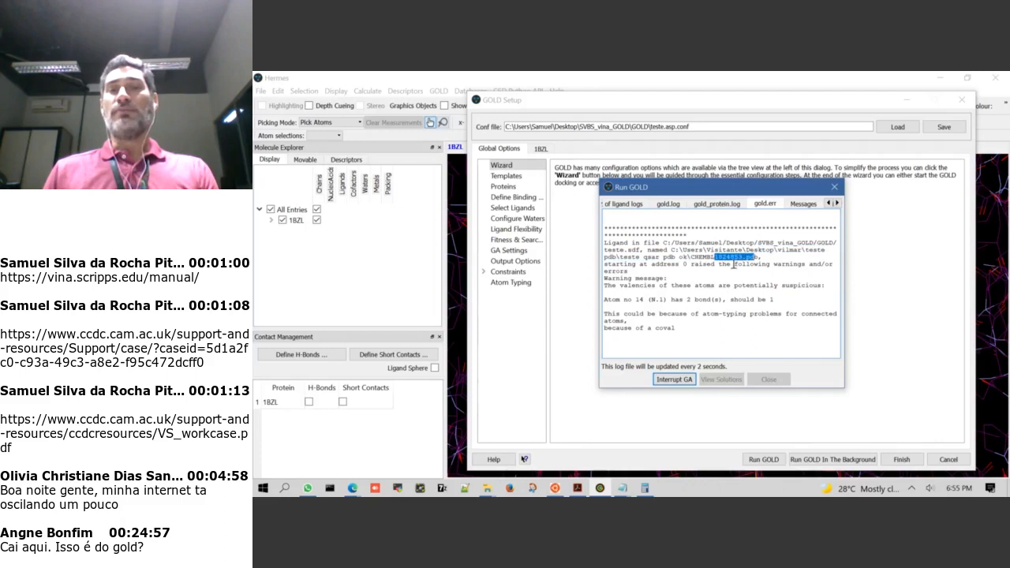
left_click_drag(621, 286, 822, 284)
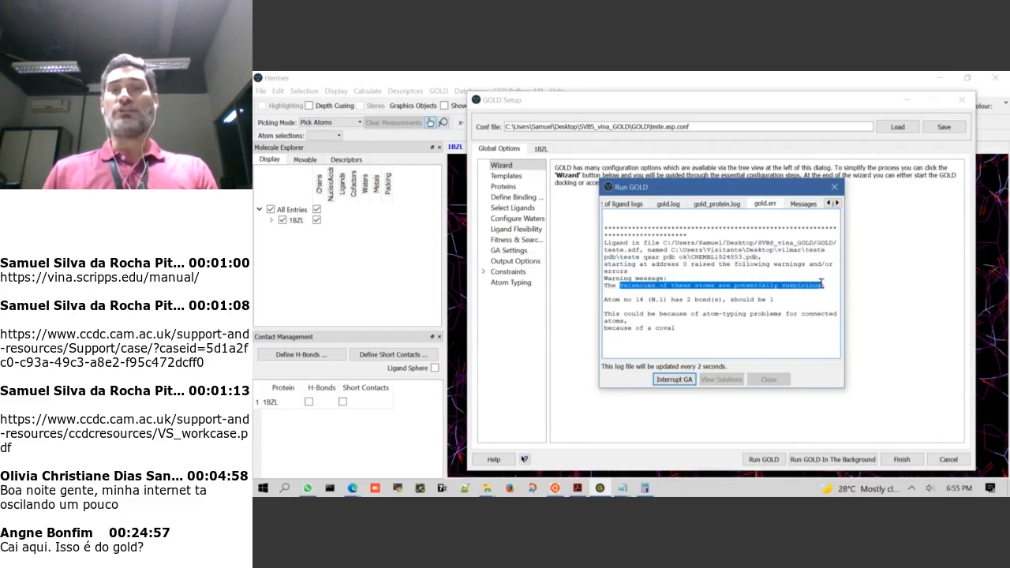
Highlight the atom-typing explanation in gold.err and check the ligand file and starting ligand in gold.log, plus gold_protein.log
left_click_drag(660, 314, 755, 314)
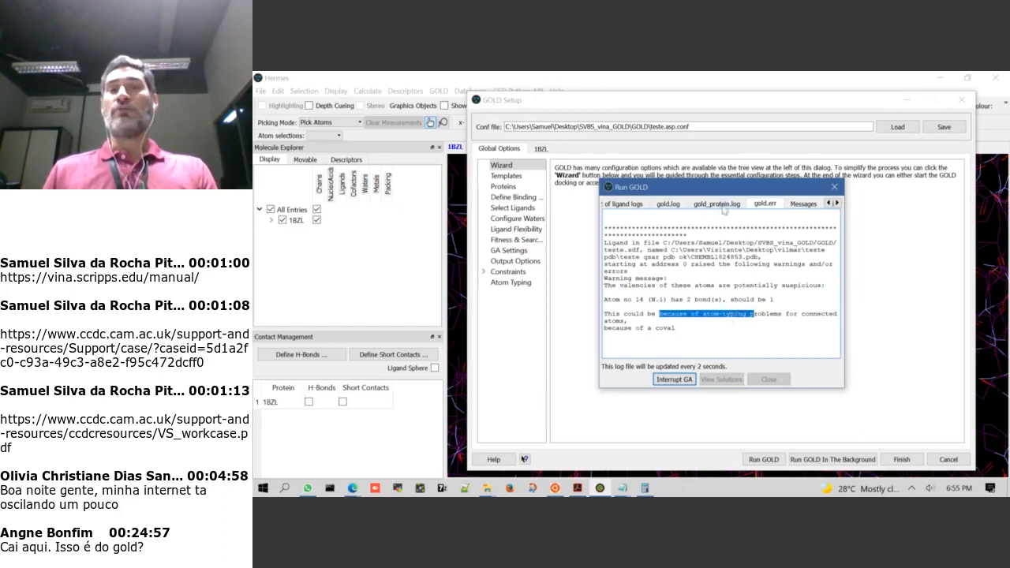
left_click(668, 206)
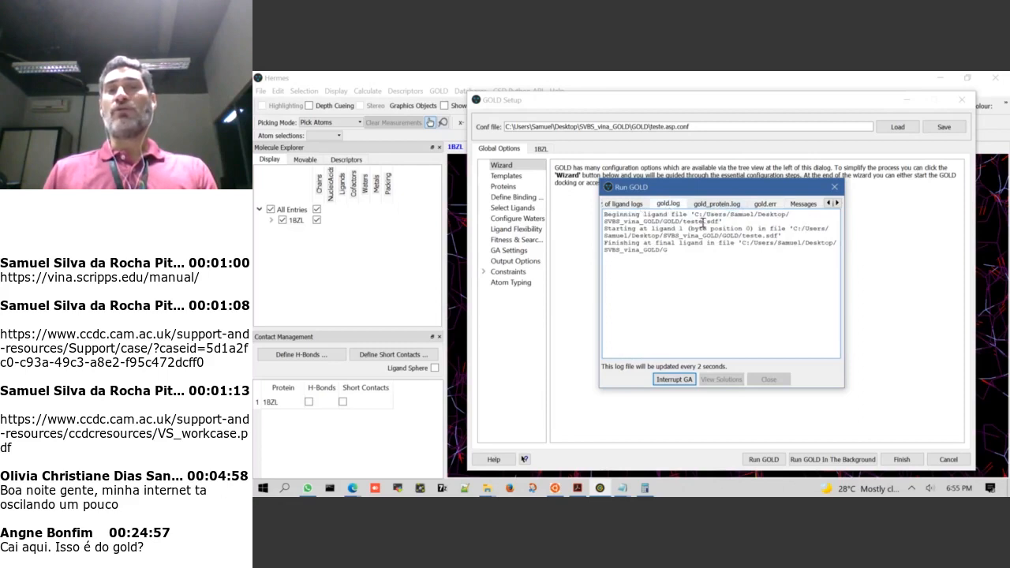
left_click_drag(683, 221, 720, 222)
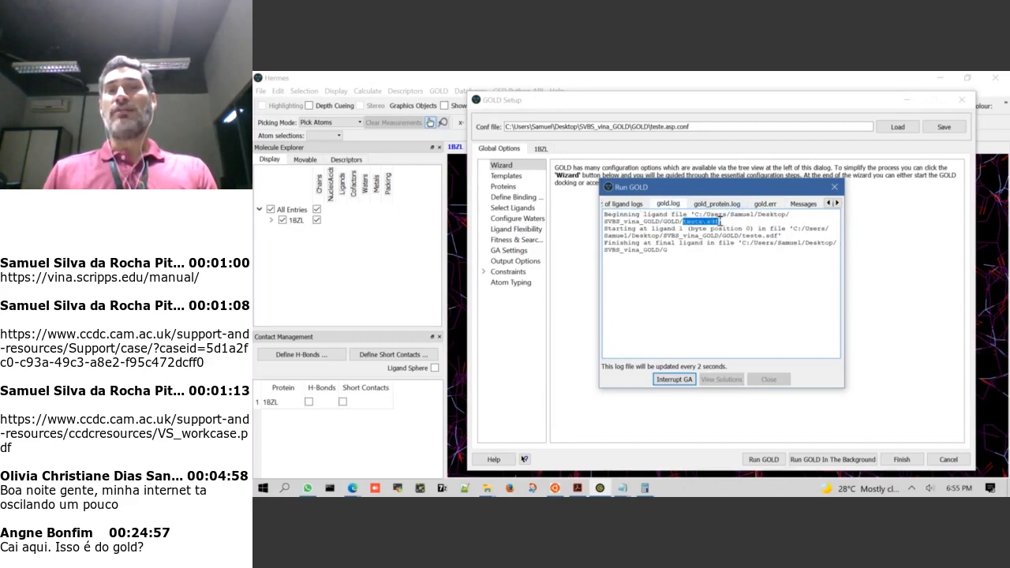
double_click(681, 228)
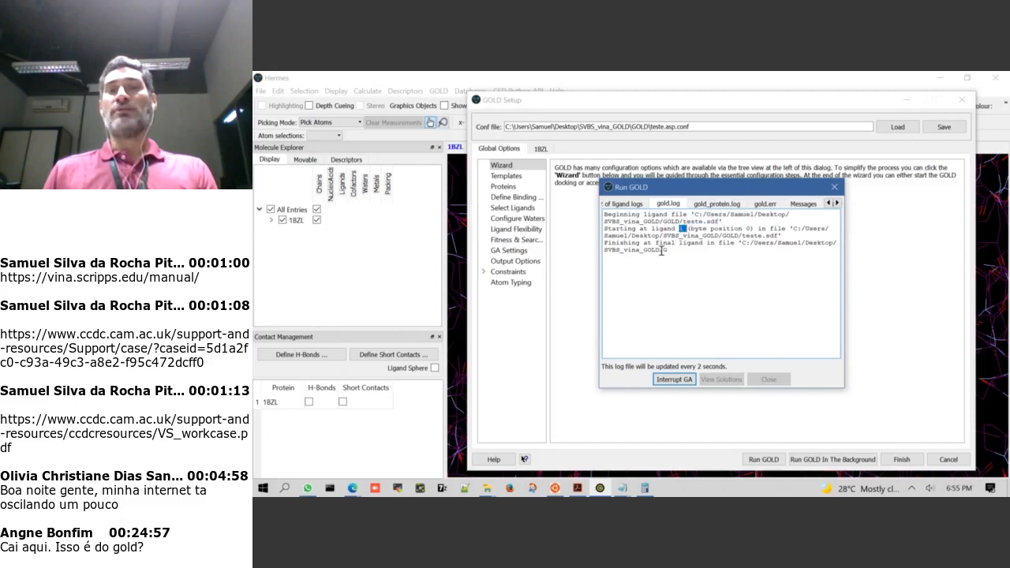
left_click(717, 204)
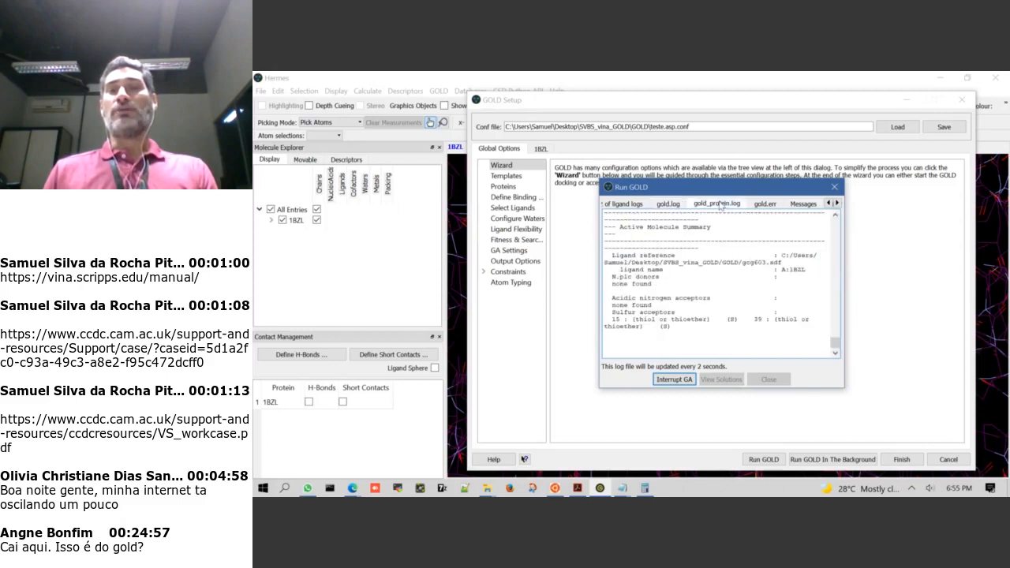
Examine the gold.err warnings about the reference and pose, highlighting the words reference and pose and the RMS remark
left_click(766, 207)
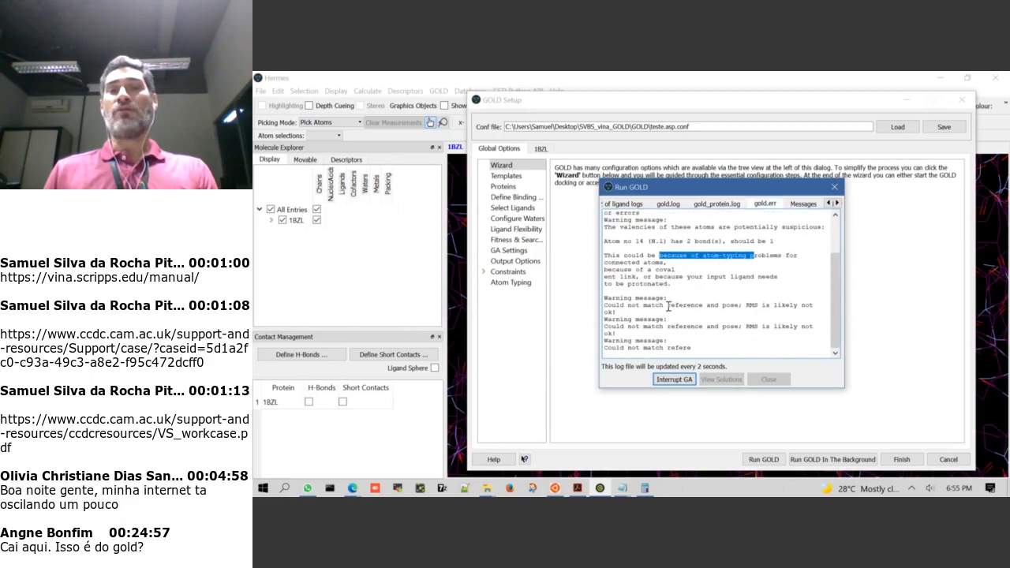
left_click_drag(667, 307, 737, 305)
double_click(688, 306)
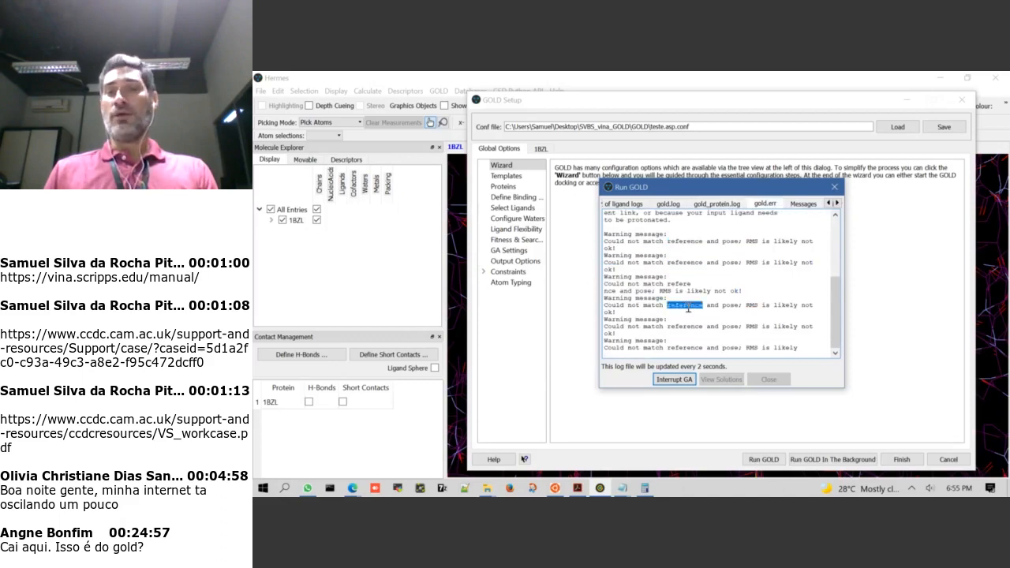
double_click(730, 306)
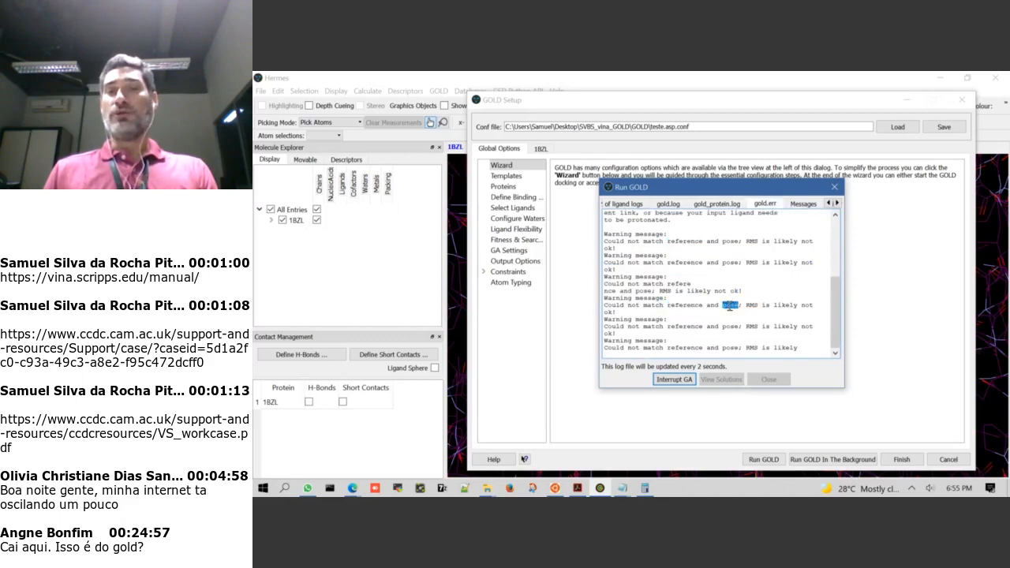
left_click_drag(747, 305, 692, 316)
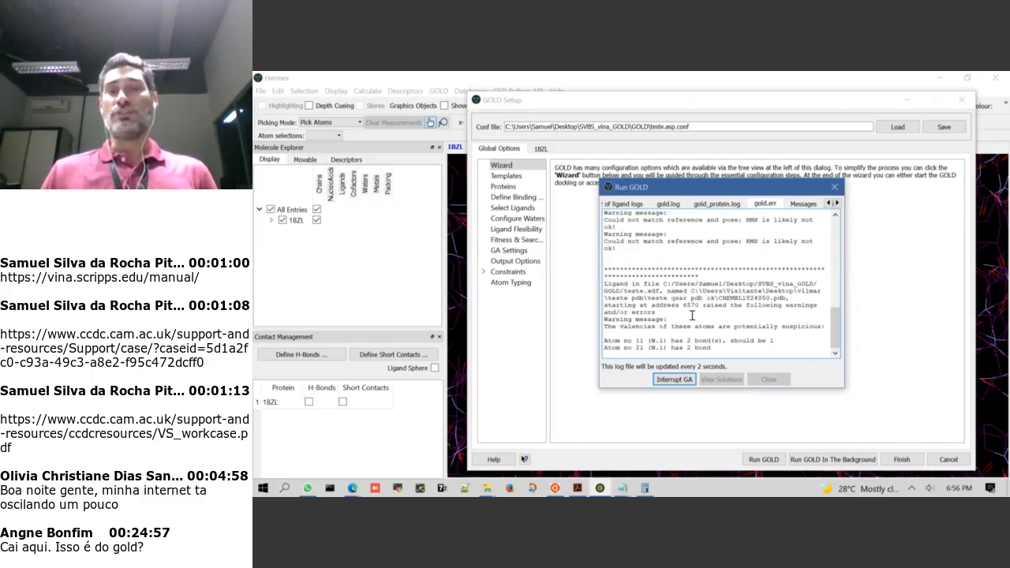
Examine the second ligand's gold.err entry, highlighting its ChEMBL name and the bond-count lines for atoms 11 and 21
double_click(737, 298)
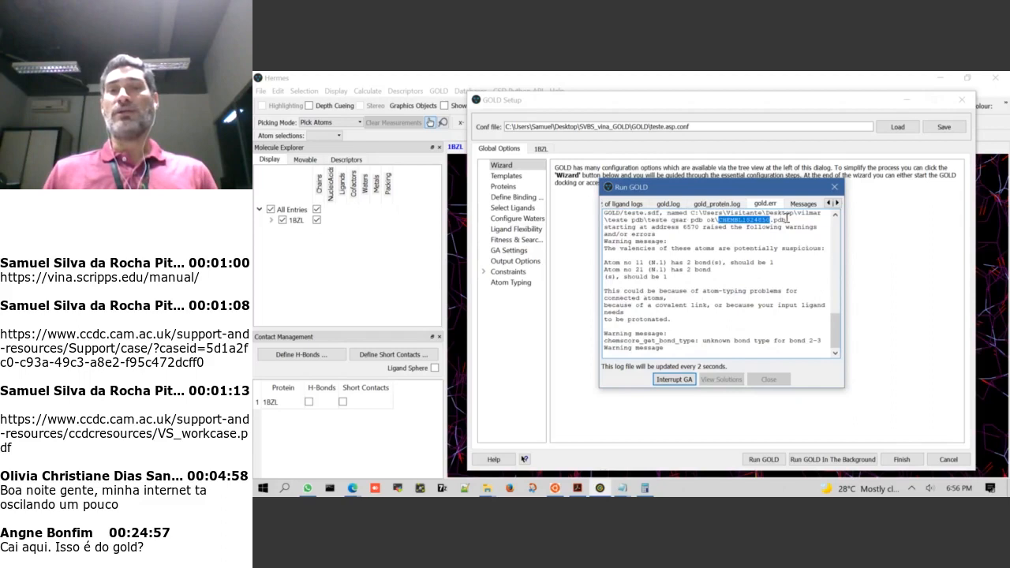
left_click_drag(633, 262, 749, 262)
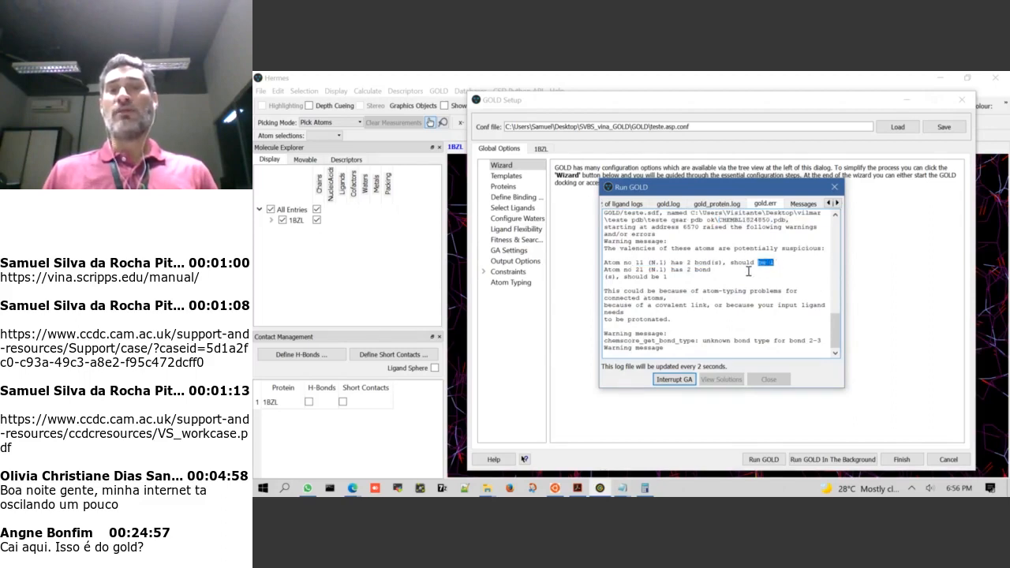
left_click_drag(633, 271, 668, 277)
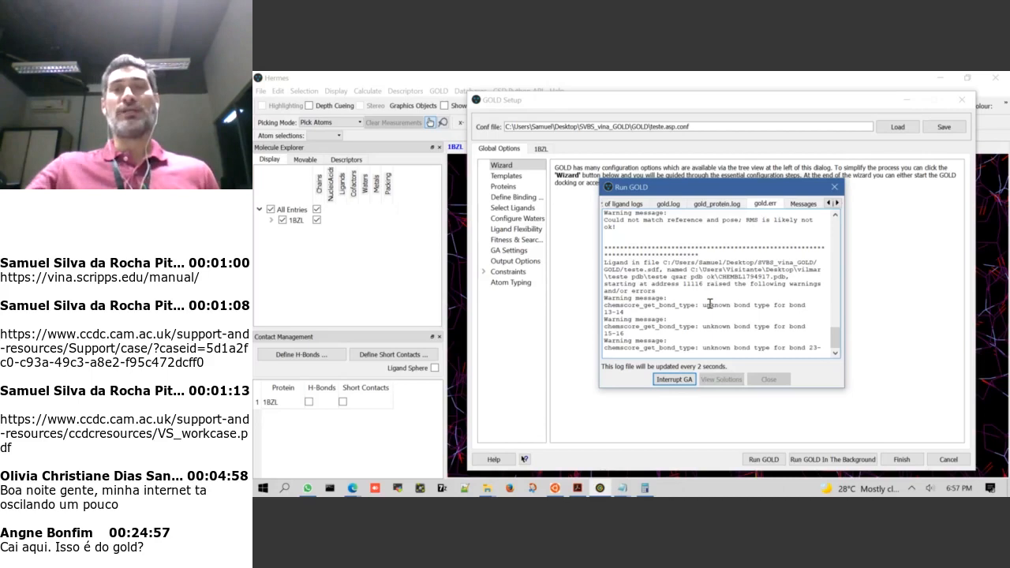
Check gold.log for the completed ligands, highlighting the ligand number and its docking time
left_click(801, 206)
left_click(770, 206)
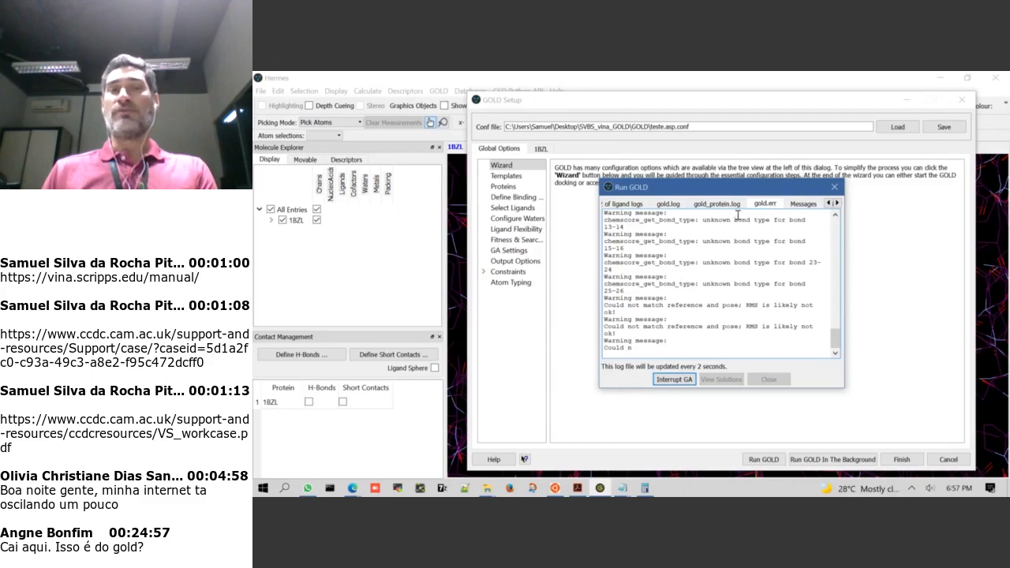
left_click(668, 206)
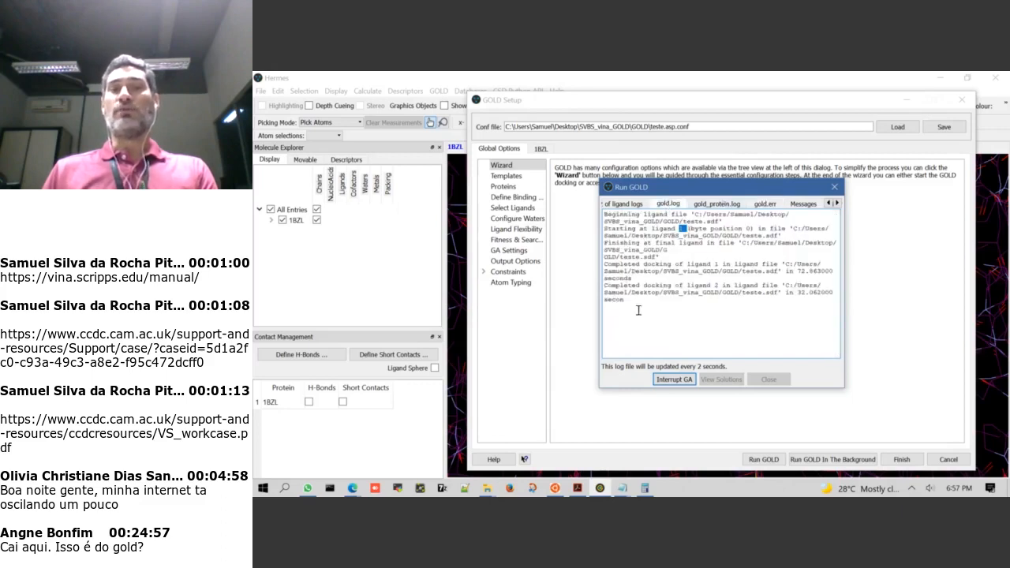
mouse_move(712, 265)
left_mouse_down()
mouse_move(722, 267)
mouse_move(720, 283)
left_mouse_up()
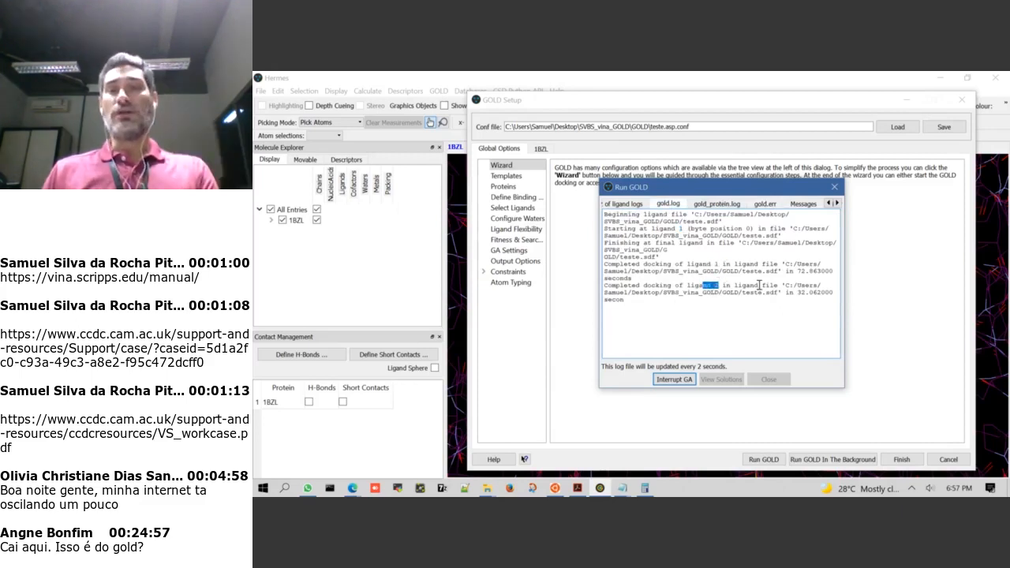
left_click_drag(794, 271, 816, 293)
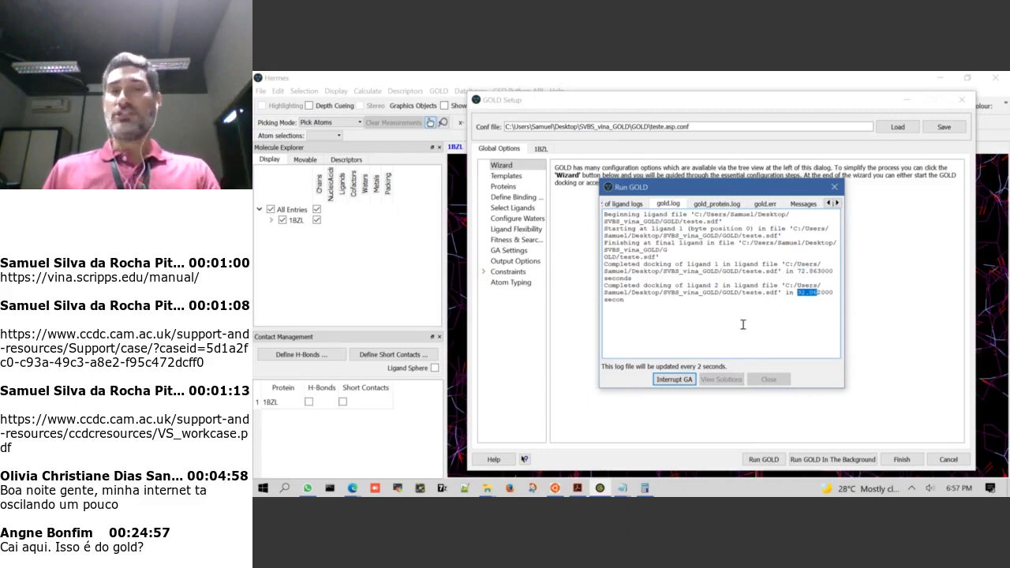
View the first ligand's log, gold_teste_m1.log, from the list of ligand logs and return to gold.log
left_click(628, 207)
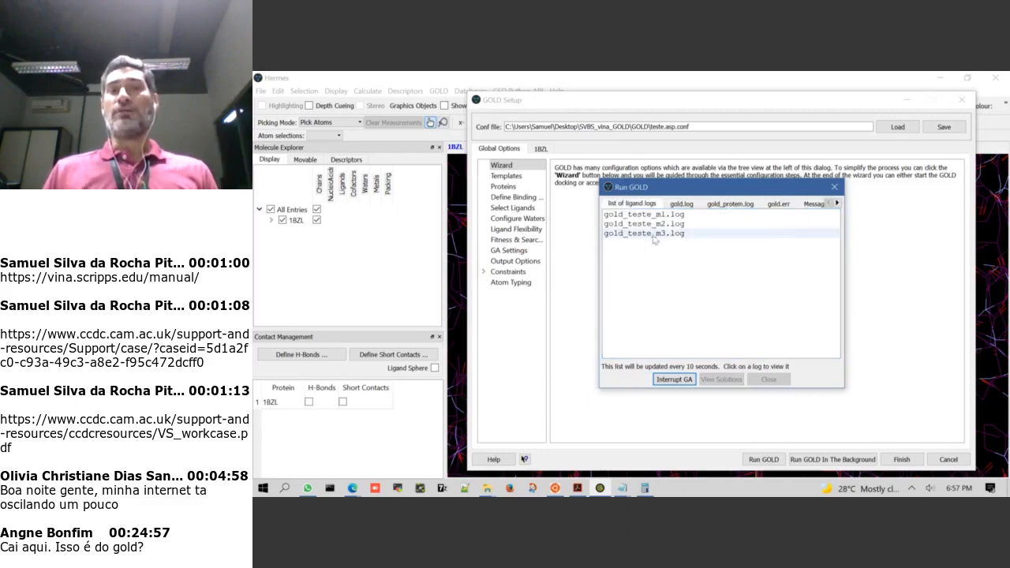
left_click(643, 214)
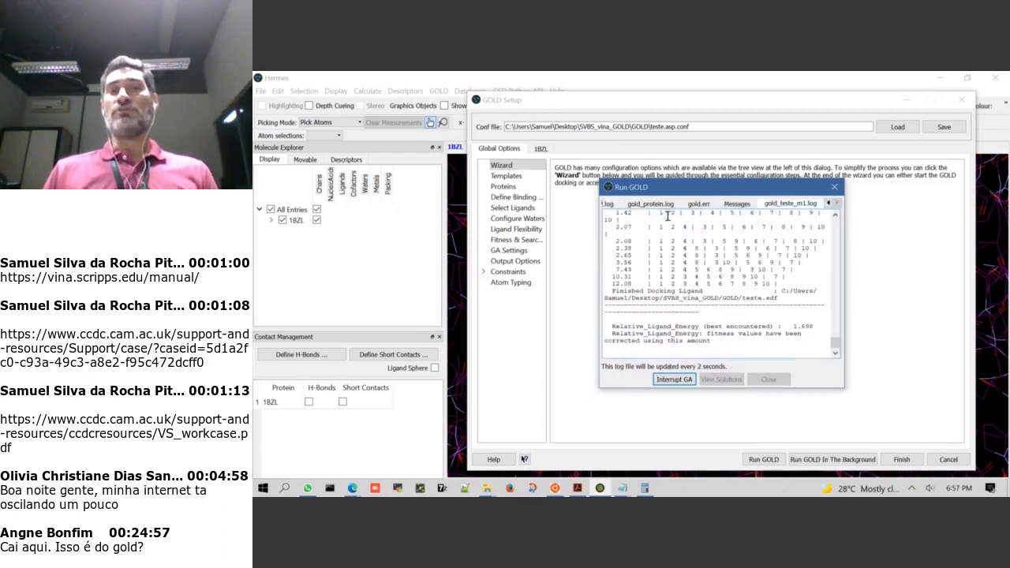
left_click(609, 205)
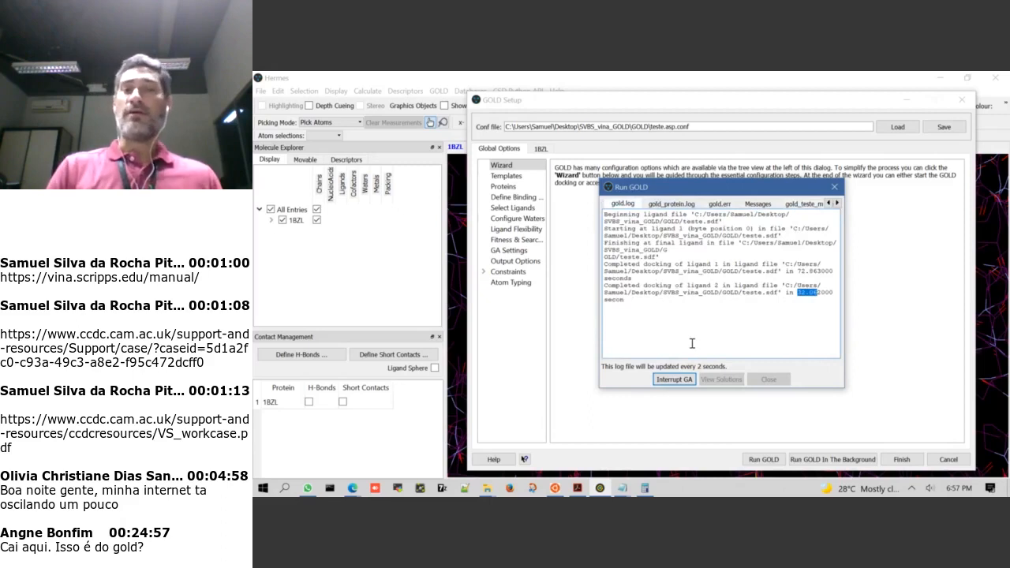
key("shift")
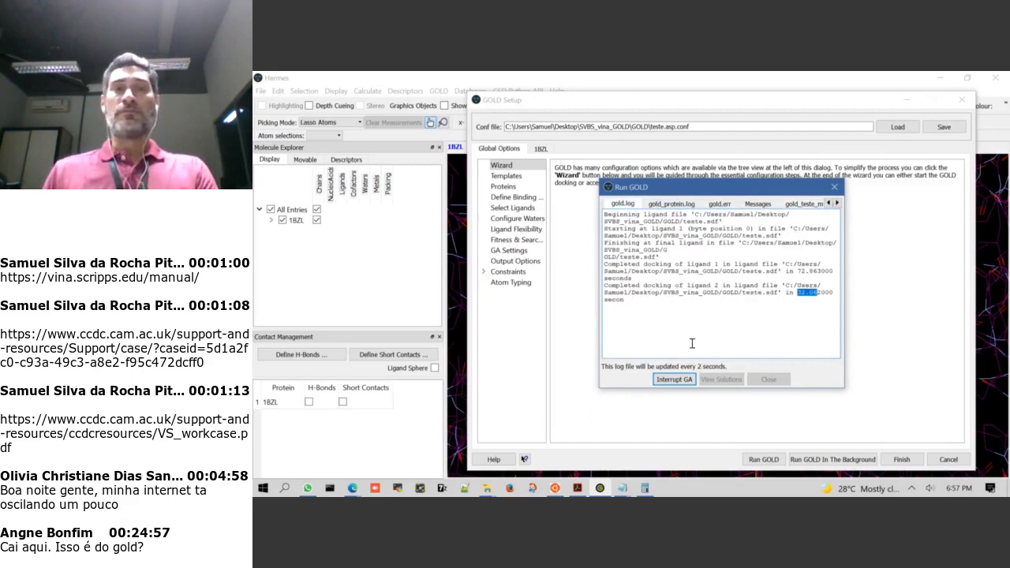
Switch to the Ubuntu terminal, highlight the sh vina_screen_local.sh command for comparison, and return to the GOLD run in Hermes
key("alt+Tab")
key("alt+Tab")
key("alt+Tab")
key("alt+Tab")
key("alt+Tab")
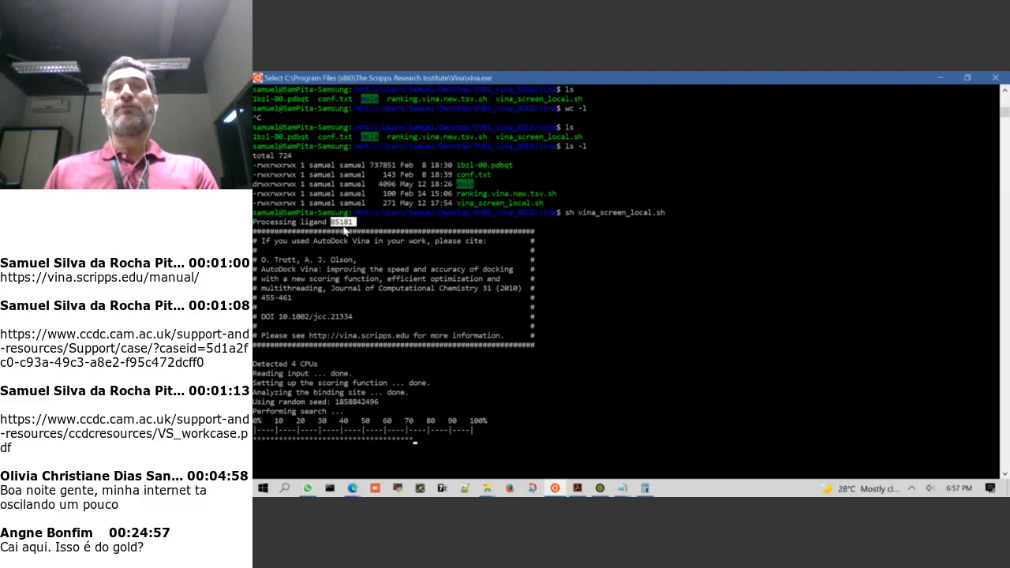
left_click_drag(563, 214, 667, 216)
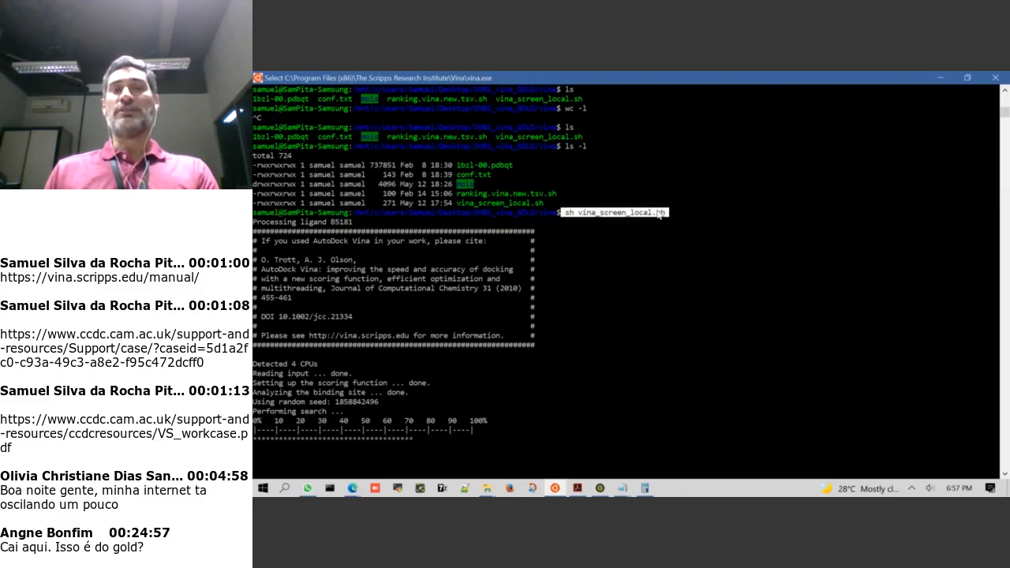
key("alt+Tab")
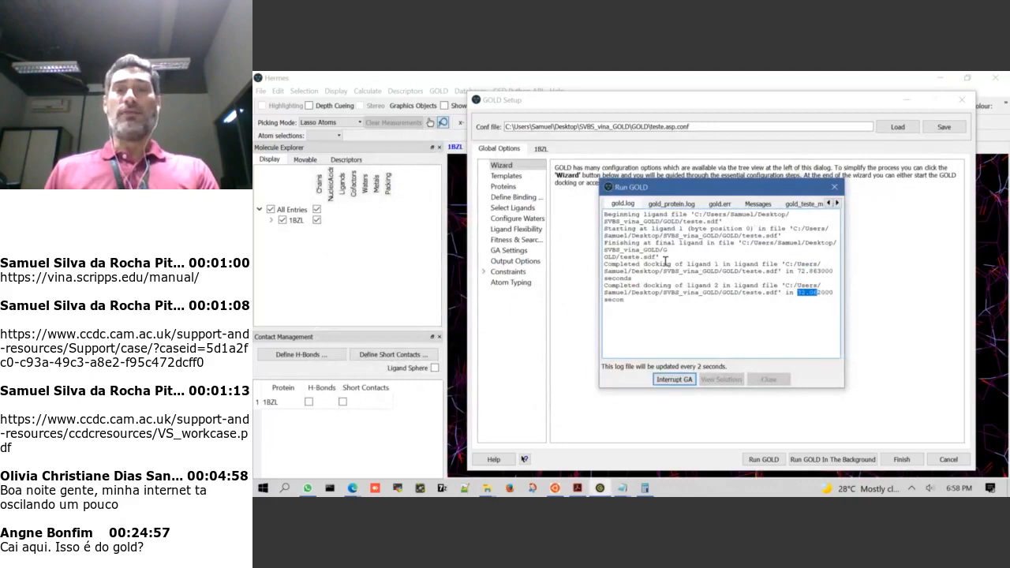
key("alt+Tab")
key("alt+Tab")
key("alt+Tab")
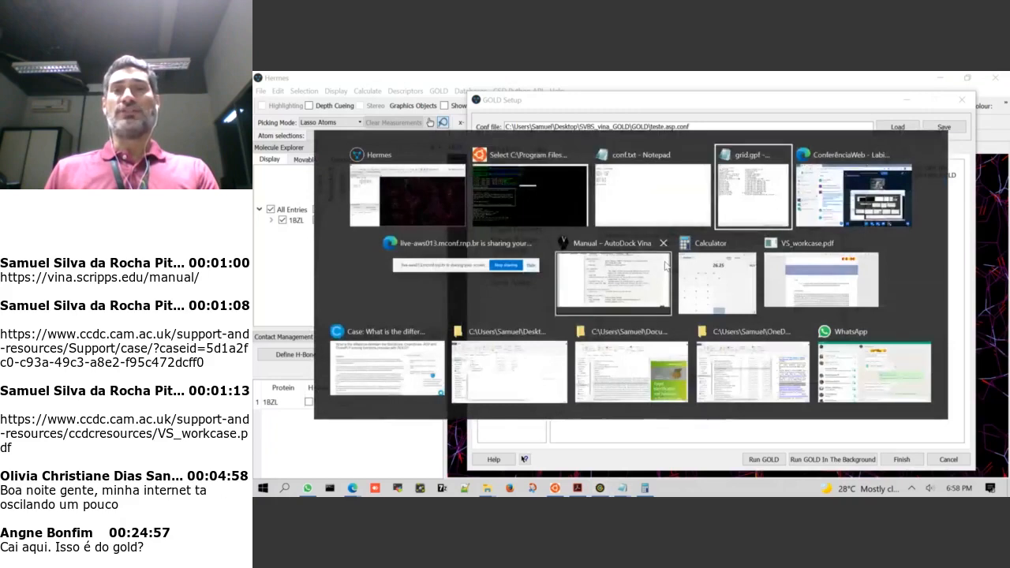
key("alt+Tab")
key("alt+Tab")
key("alt+Tab")
key("alt+Tab")
key("alt+Tab")
key("alt+Tab")
key("alt+Tab")
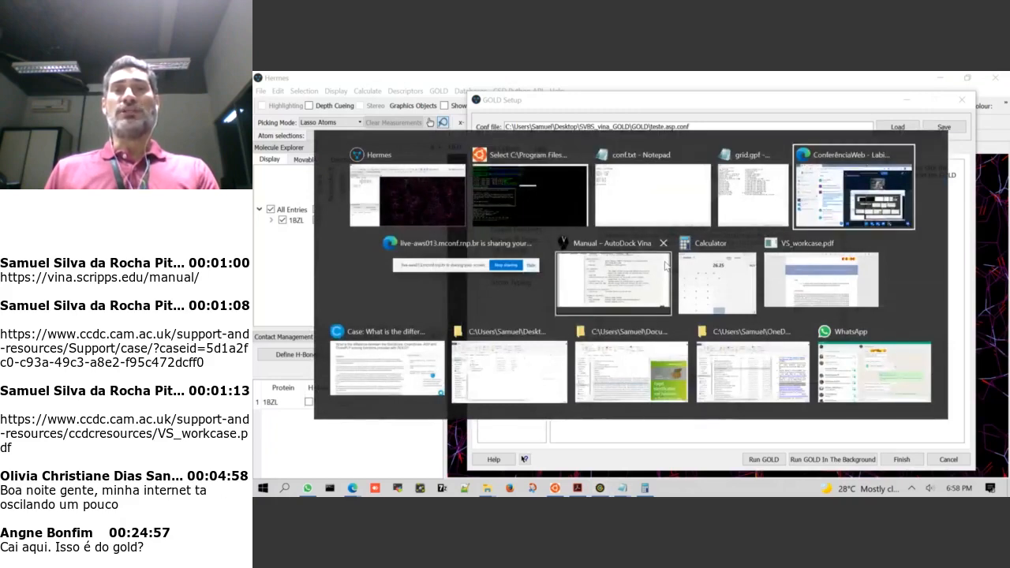
key("alt+Tab")
key("alt+Tab")
key("alt+Tab")
key("alt+Tab")
key("alt+Tab")
key("alt+Tab")
key("alt+Tab")
key("alt+Tab")
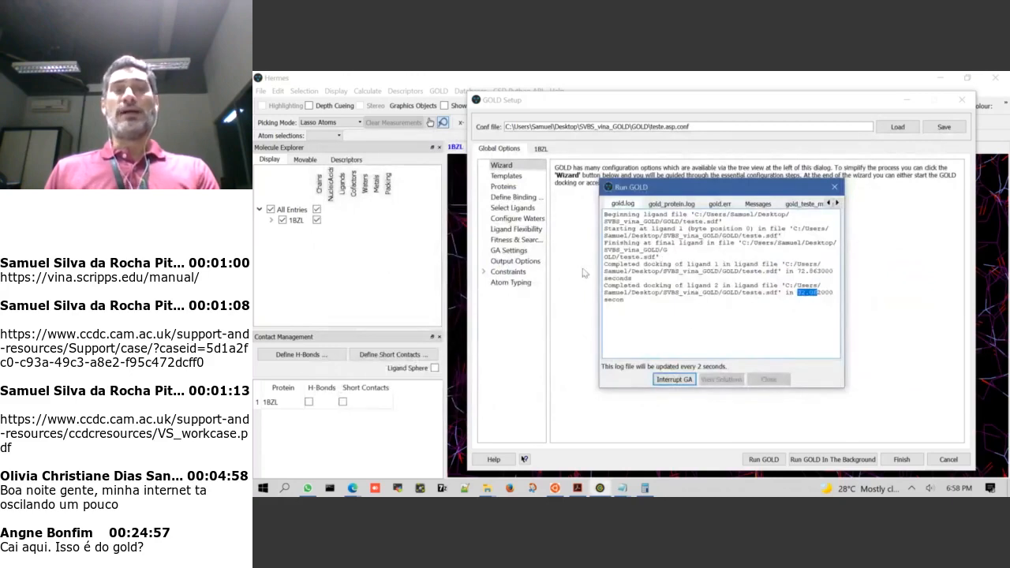
Switch to the ConferênciaWeb meeting in the browser and stop sharing the screen
key("alt+Tab")
key("alt+Tab")
key("alt+Tab")
key("alt+Tab")
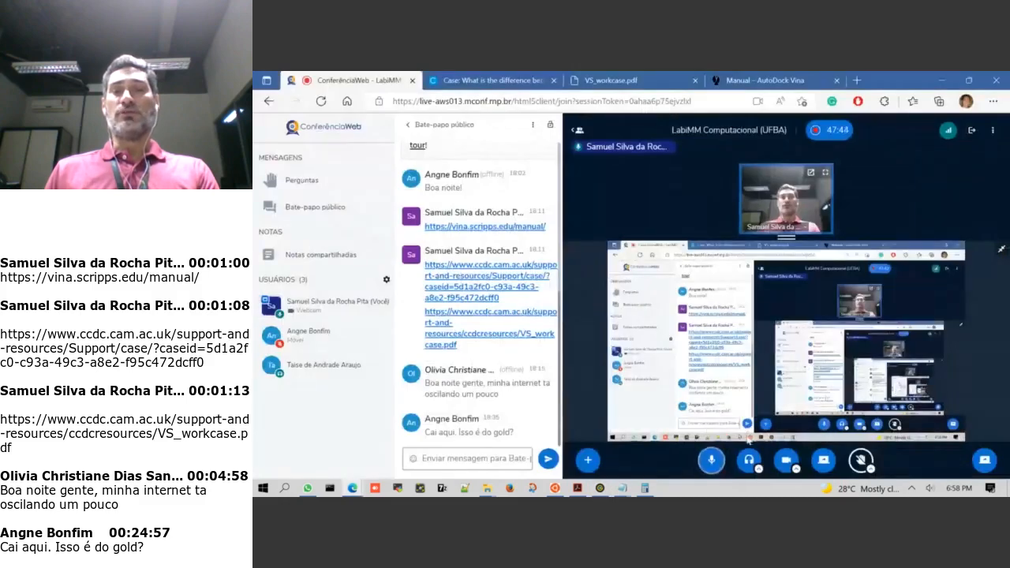
left_click(822, 466)
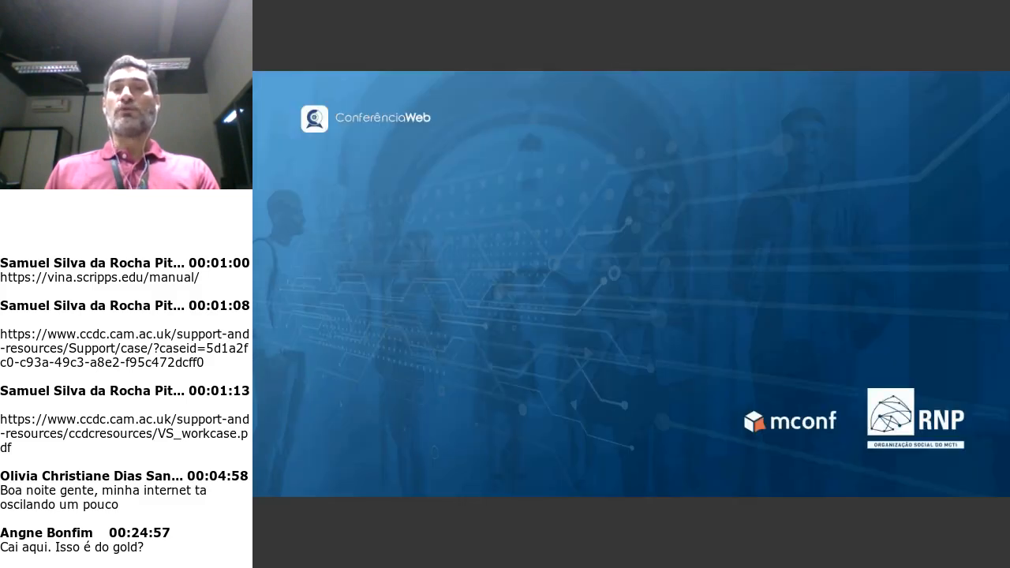